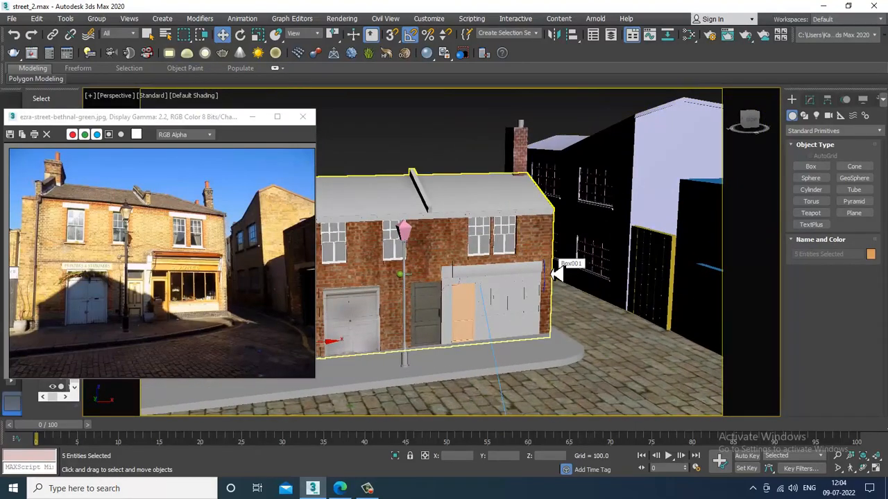
- Select the grey side building Box017 and zoom in close around it
middle_click_drag(557, 274, 553, 287, "alt")
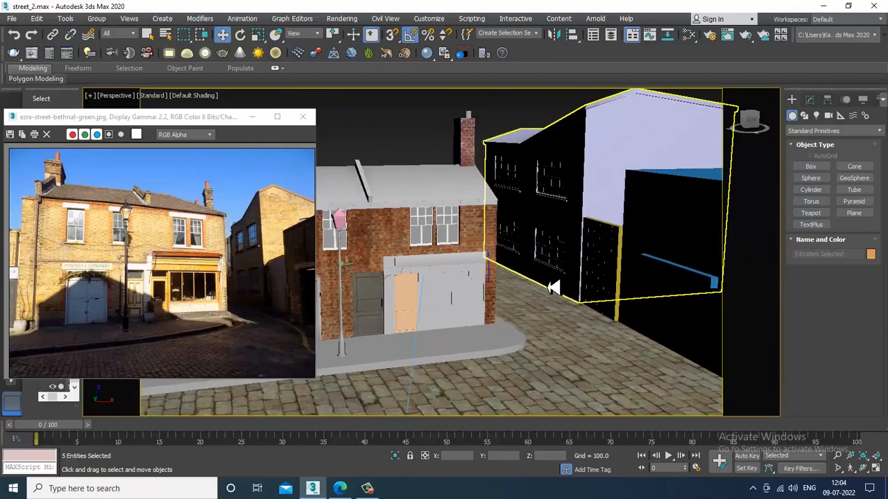
scroll(550, 287, "up", 3)
middle_click_drag(459, 280, 531, 264, "alt")
scroll(531, 263, "down", 3)
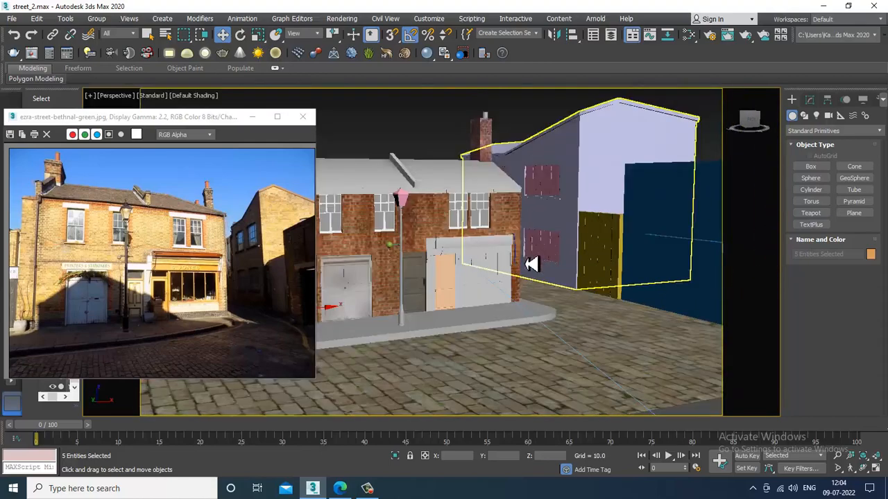
middle_click_drag(555, 232, 591, 228, "alt")
left_click(619, 189)
scroll(619, 217, "up", 4)
middle_click_drag(590, 228, 597, 212, "alt")
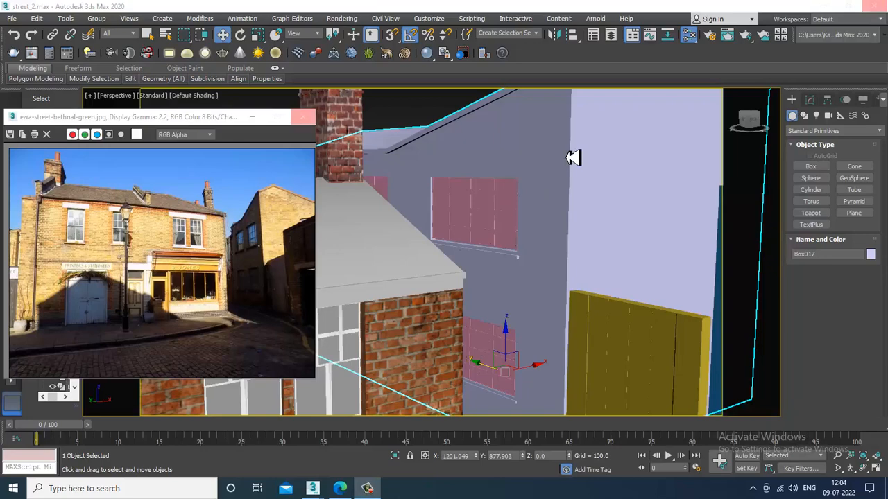
- Add a VRayMtl node in the Slate Material Editor and assign a Bitmap to its diffuse
key("m")
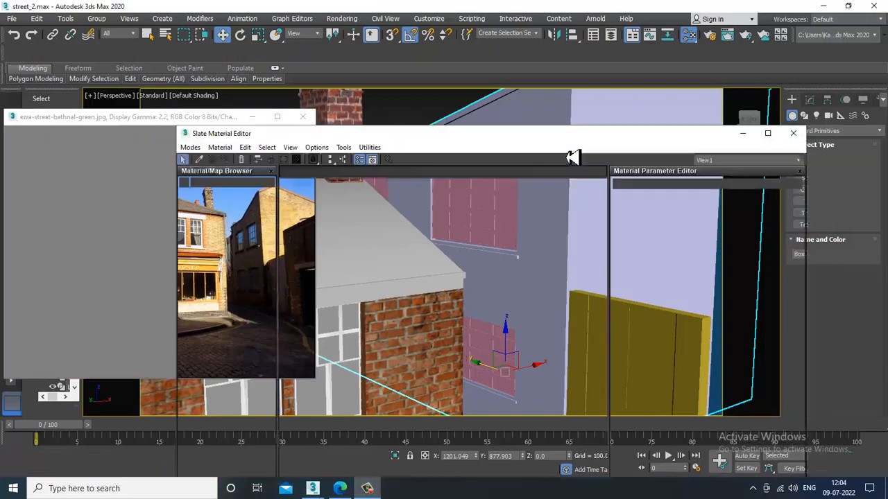
left_click_drag(514, 137, 531, 39)
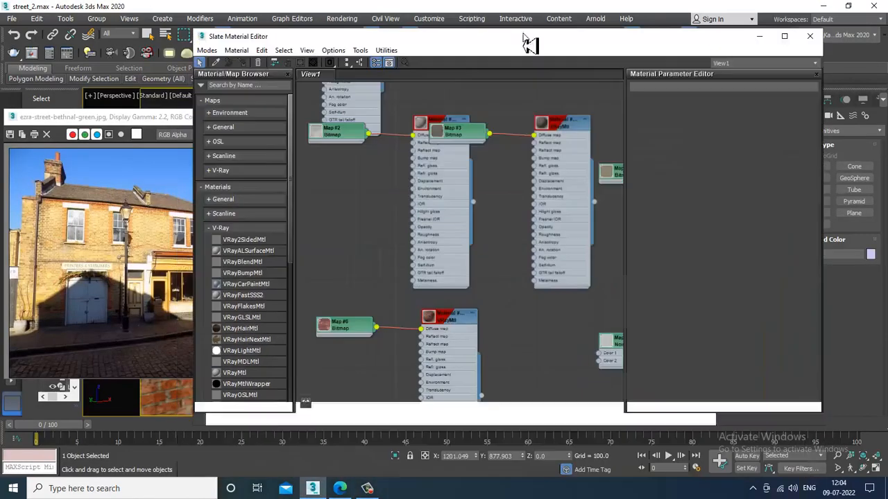
middle_click_drag(473, 397, 455, 149)
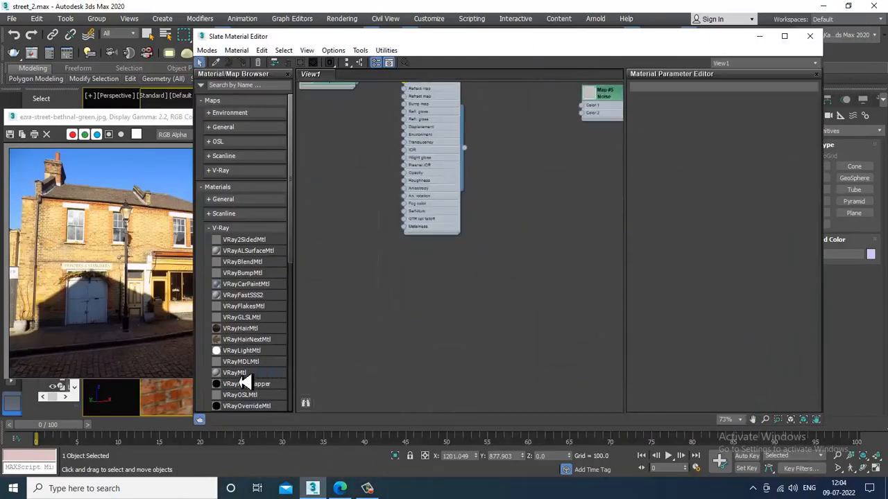
left_click_drag(240, 380, 538, 258)
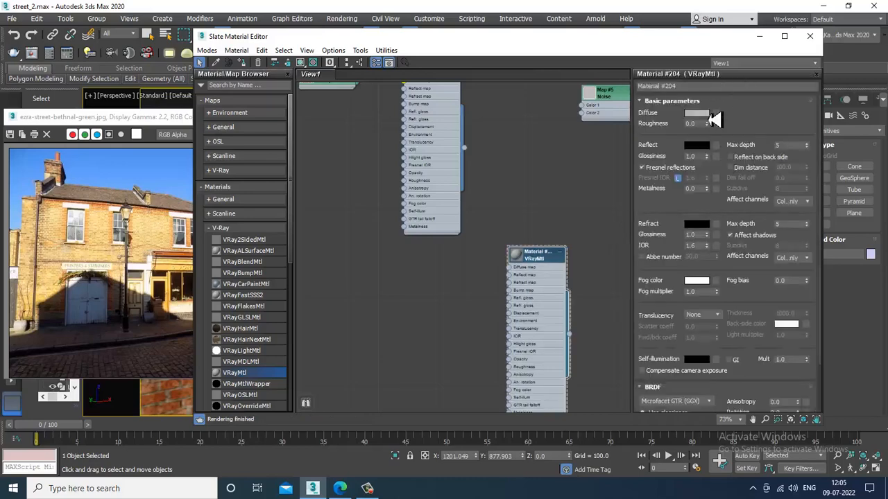
left_click(718, 115)
left_click(343, 122)
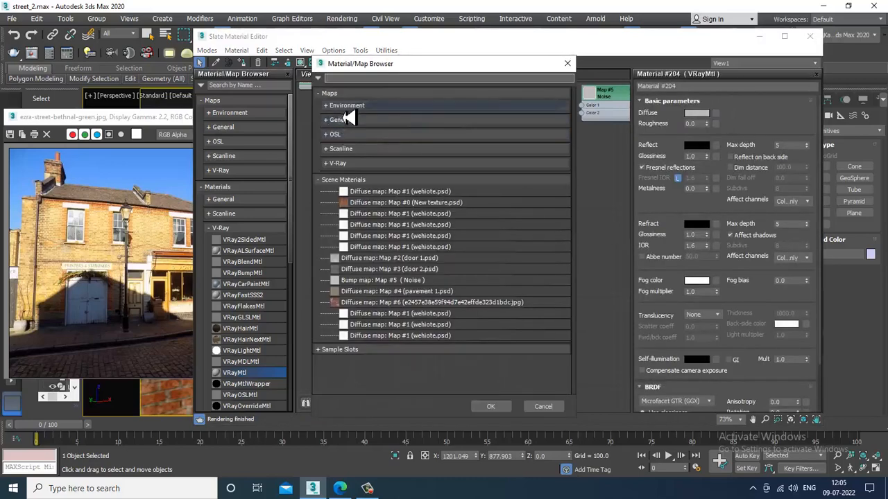
double_click(357, 143)
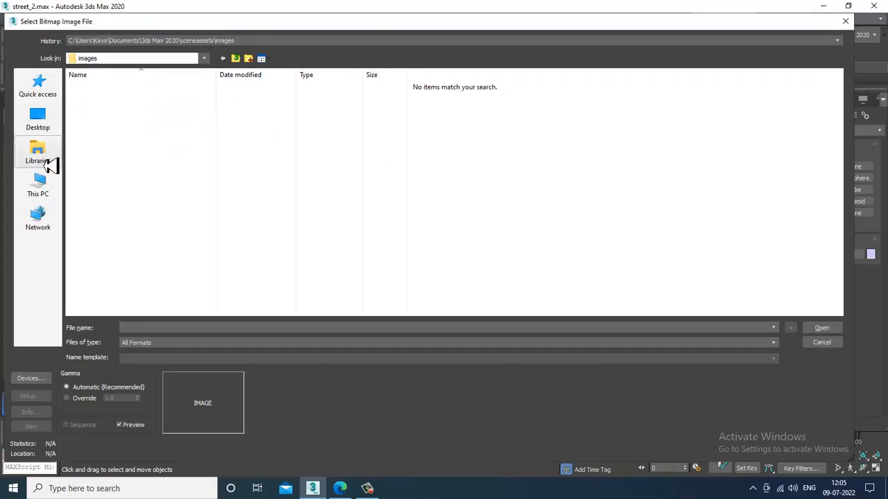
- Load New texture.psd from D:\June 2022\London street\textures as the diffuse bitmap
left_click(38, 186)
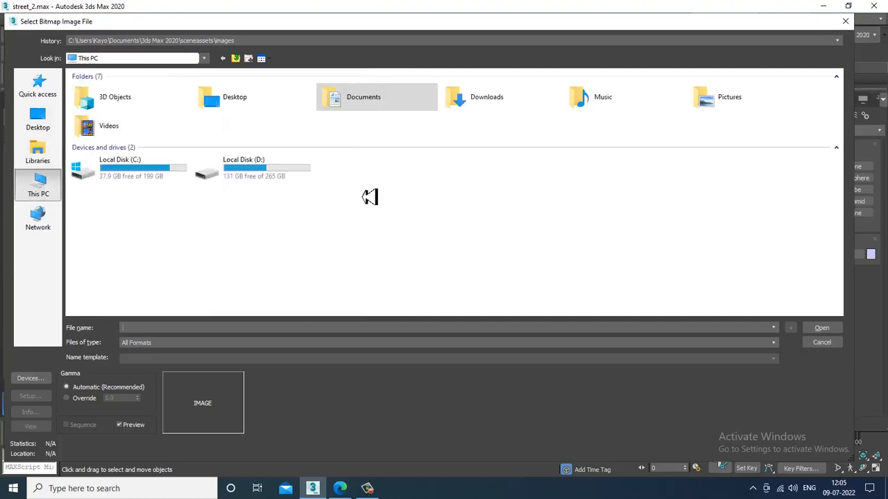
double_click(248, 174)
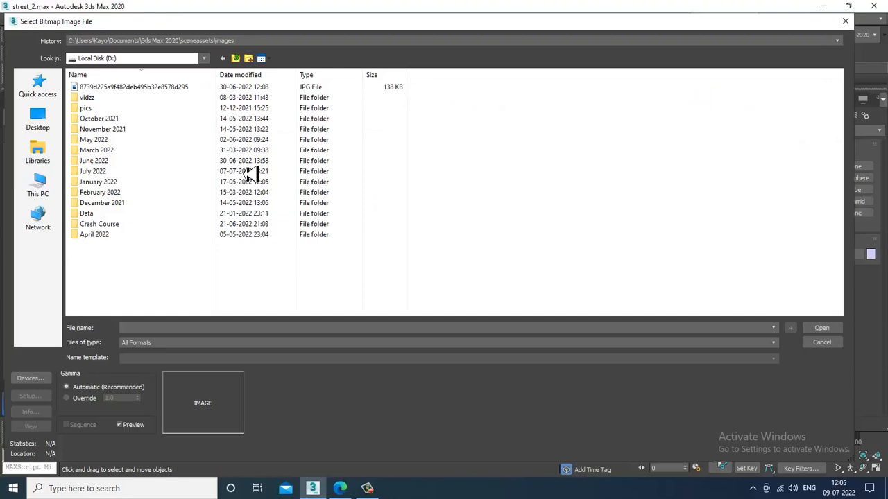
double_click(119, 164)
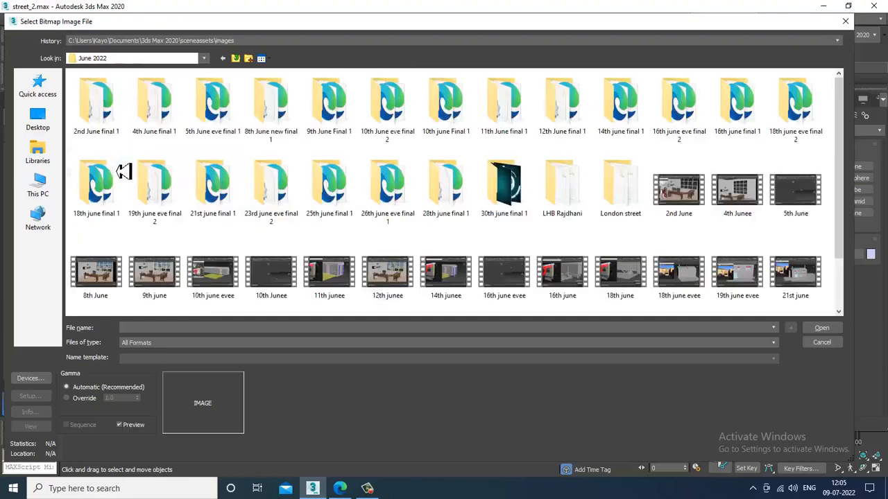
double_click(632, 192)
double_click(96, 110)
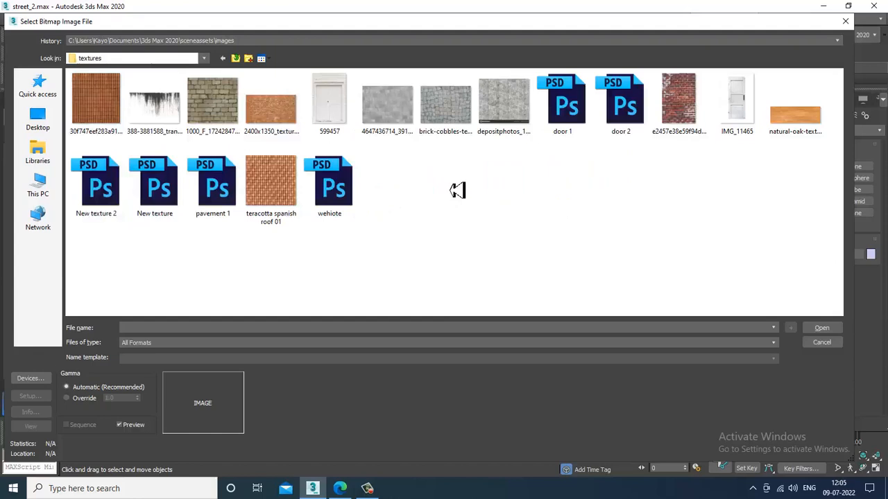
left_click(696, 117)
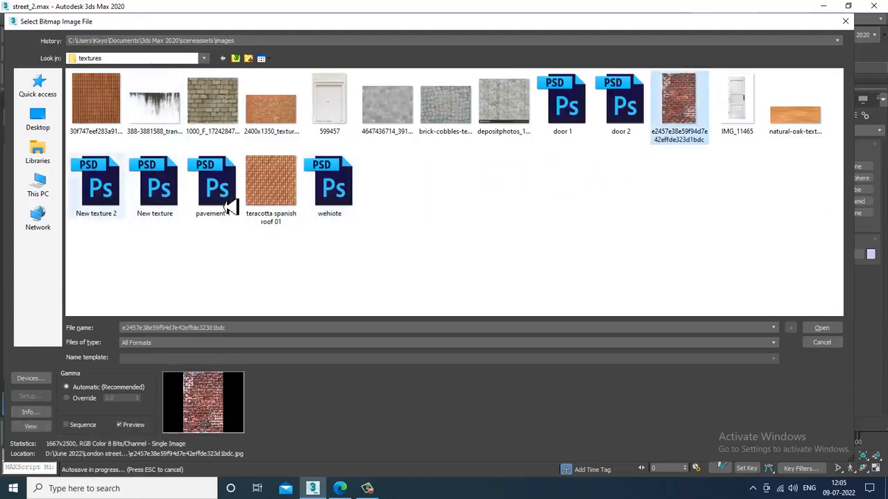
left_click(154, 200)
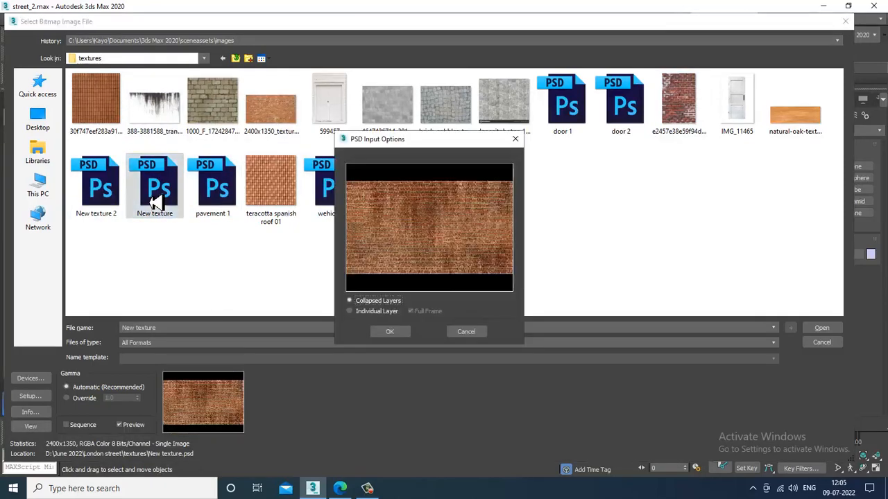
left_click(389, 333)
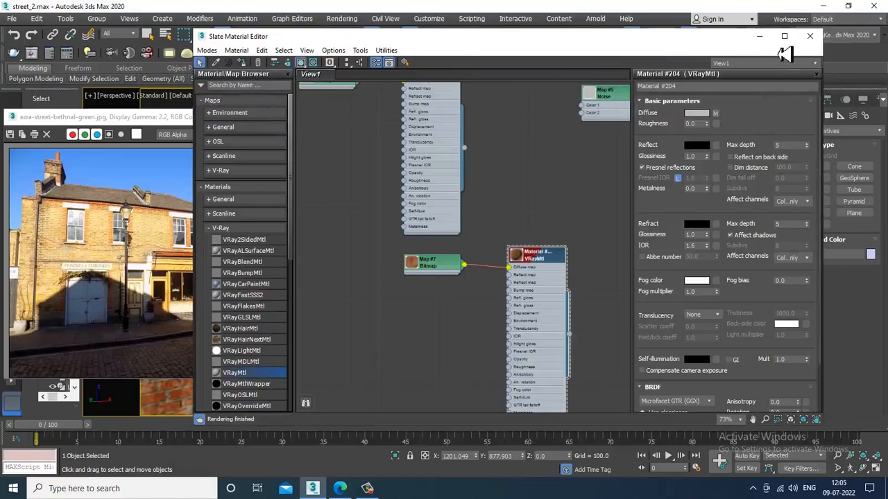
- Close the material editor and zoom in on the brick-textured side building
left_click(809, 35)
scroll(643, 281, "down", 6)
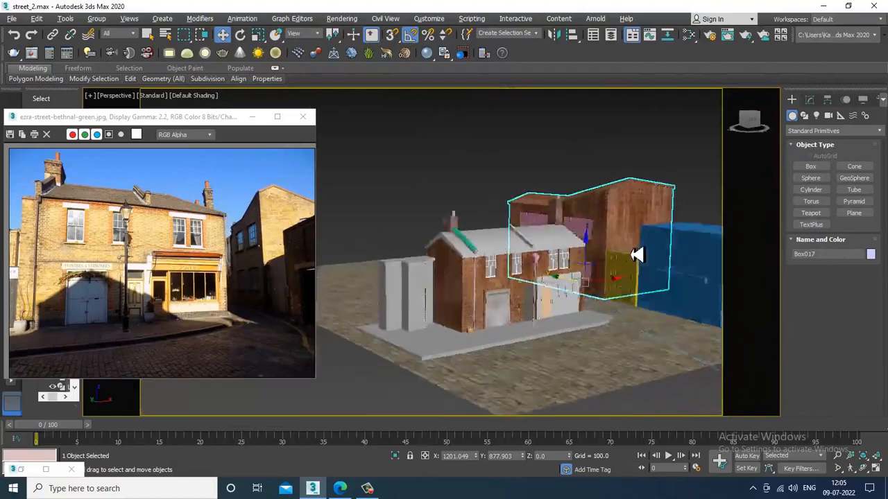
scroll(631, 253, "up", 5)
middle_click_drag(638, 255, 594, 269, "alt")
scroll(590, 269, "up", 4)
scroll(524, 226, "up", 2)
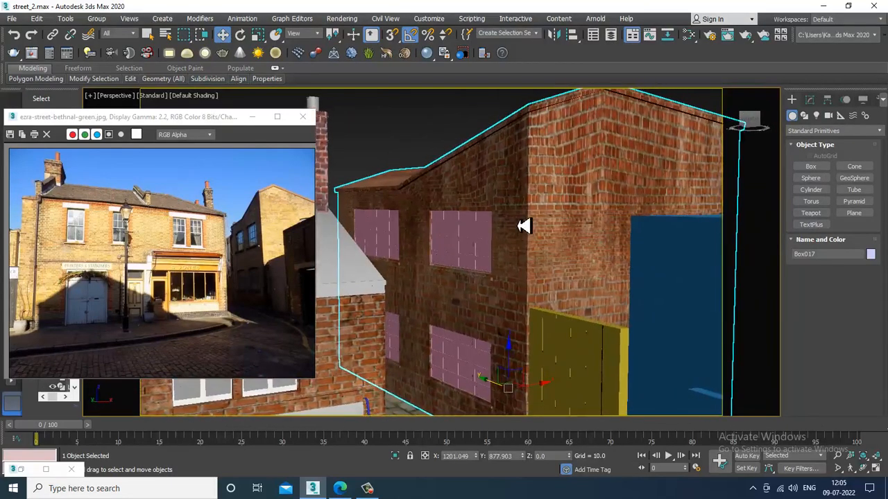
scroll(520, 229, "up", 5)
key("F4")
key("F4")
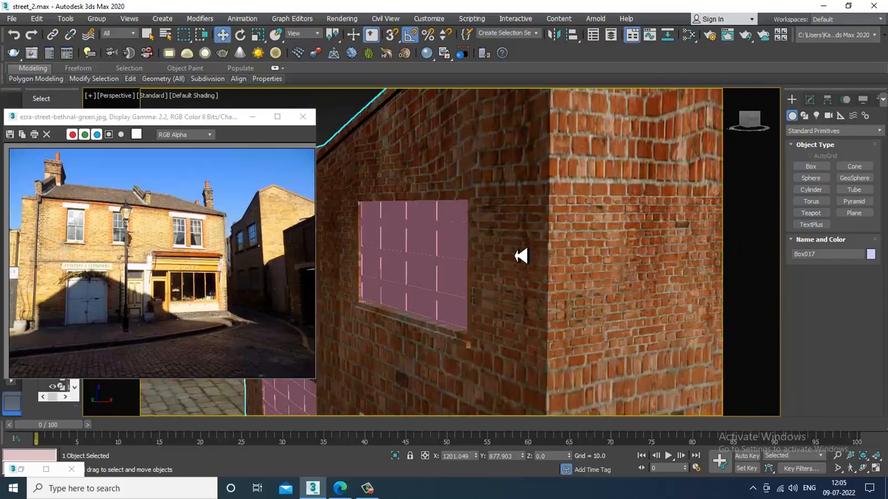
- Add a UVW Map modifier with Box mapping to Box017 and show edged faces
left_click(809, 99)
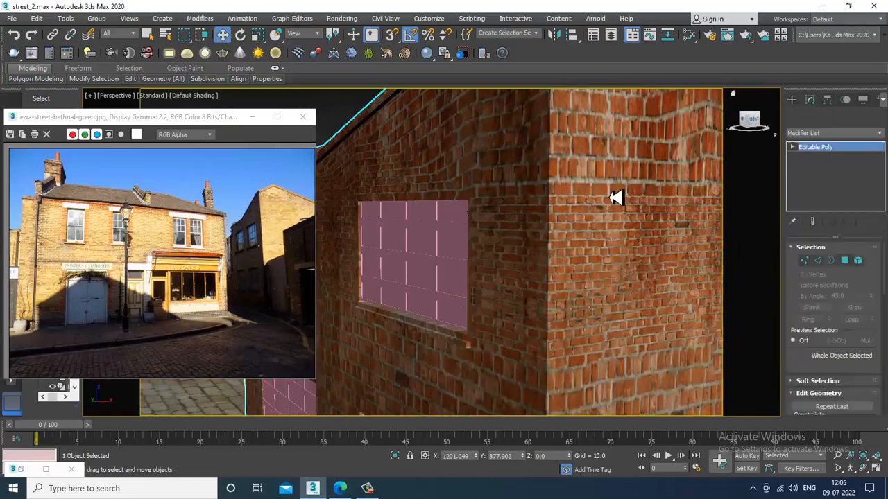
left_click(840, 148)
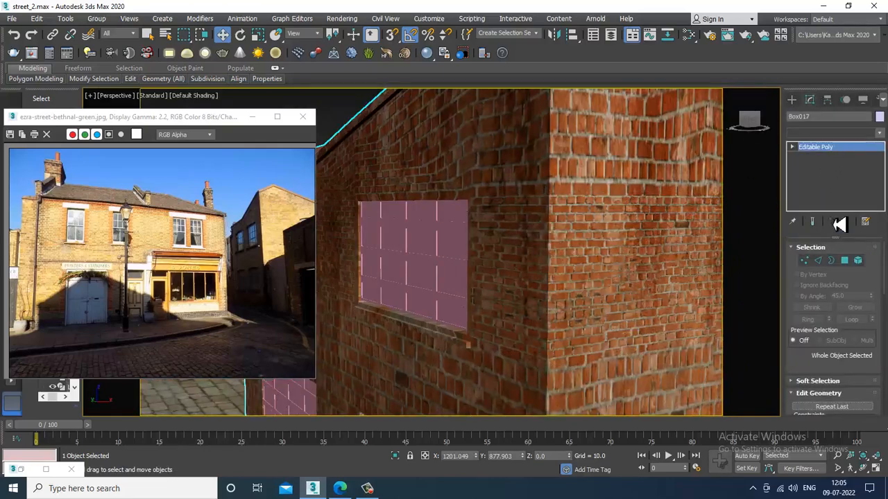
key("u")
key("u")
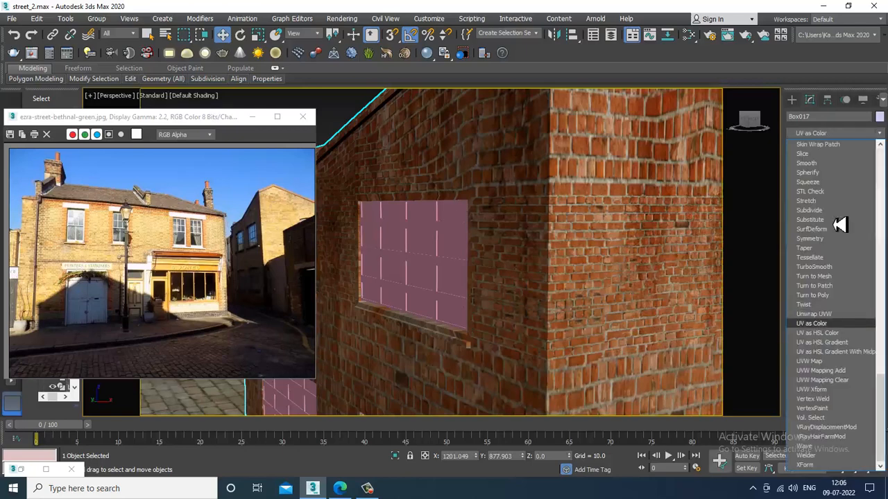
left_click(832, 362)
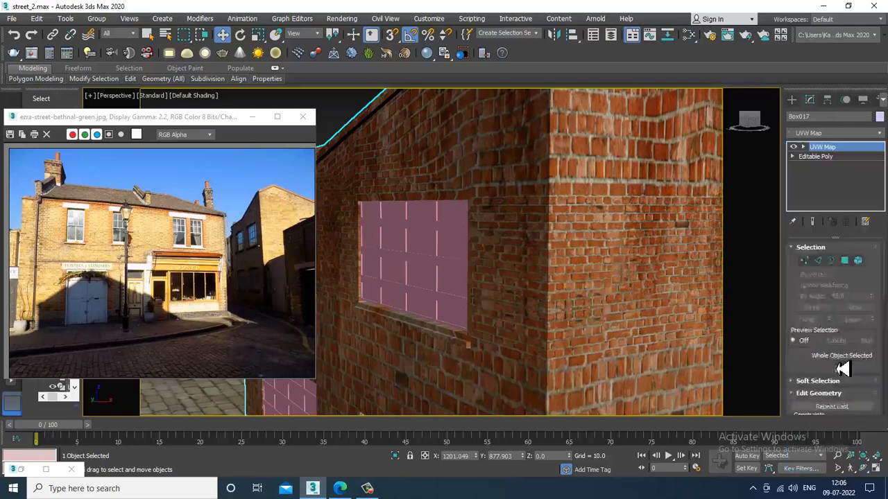
left_click(824, 311)
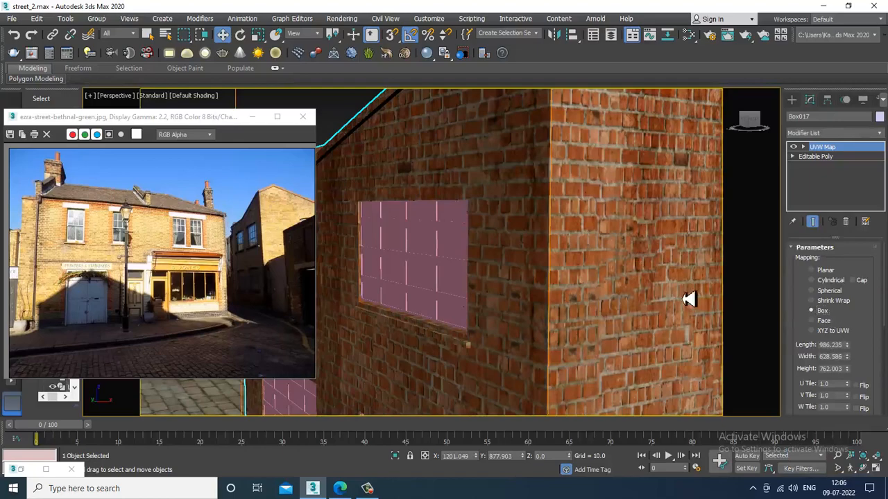
middle_click_drag(689, 299, 653, 282, "alt")
key("F4")
mouse_move(607, 221)
middle_mouse_down("alt")
mouse_move(573, 228)
mouse_move(581, 226)
middle_mouse_up("alt")
- Convert Box017 to an Editable Poly and switch to Polygon level
right_click(527, 154)
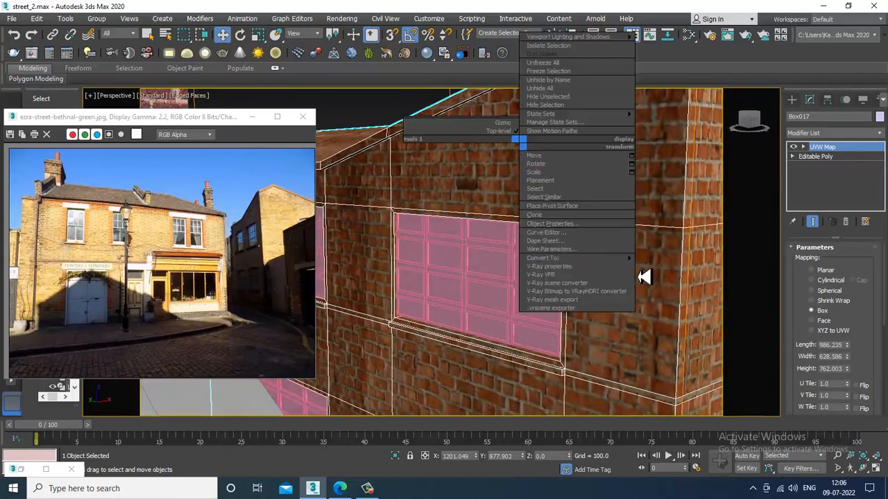
mouse_move(614, 258)
left_click(694, 266)
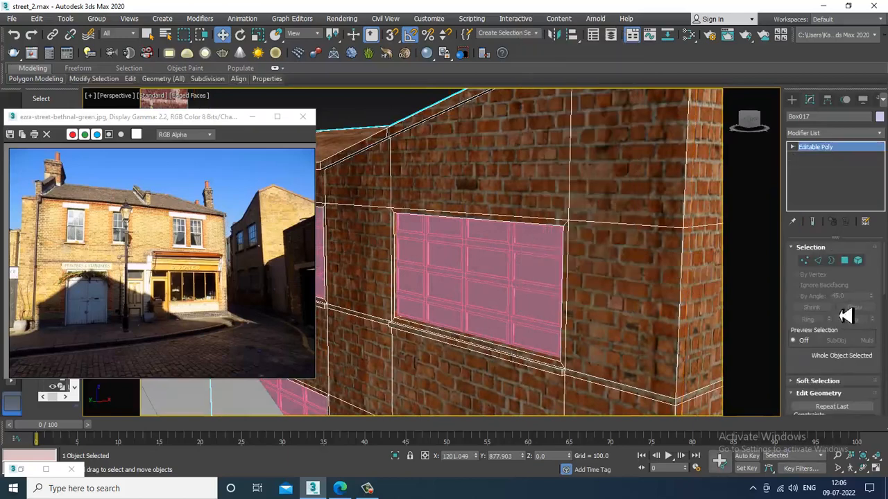
left_click(845, 261)
- Select the window frame's top, side and bottom polygons plus the sill polygons
left_click(554, 230)
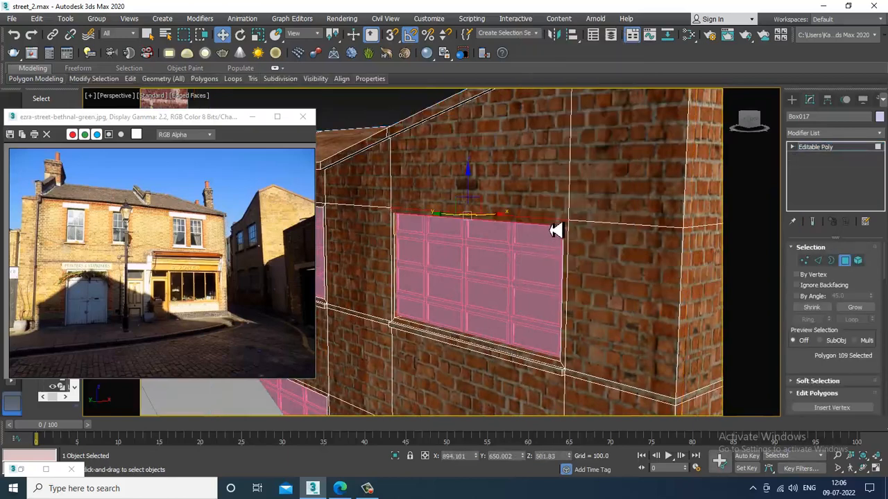
left_click(532, 356, "ctrl")
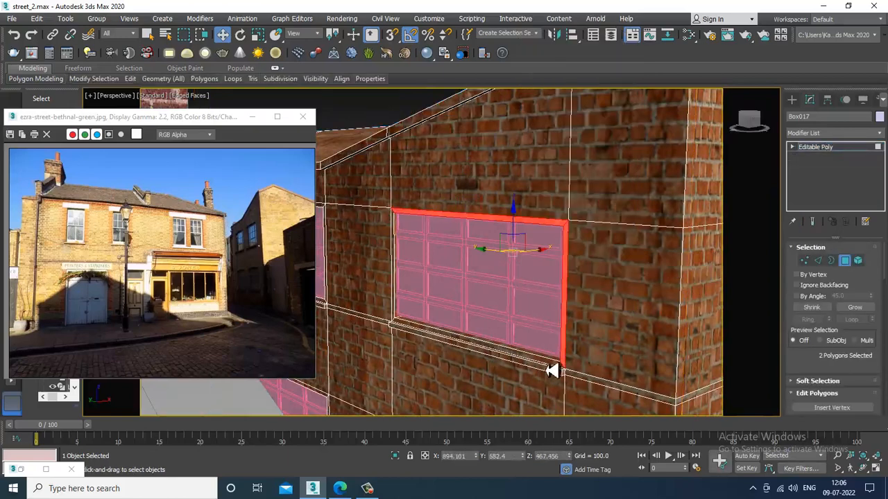
left_click(559, 367, "ctrl")
scroll(558, 368, "up", 4)
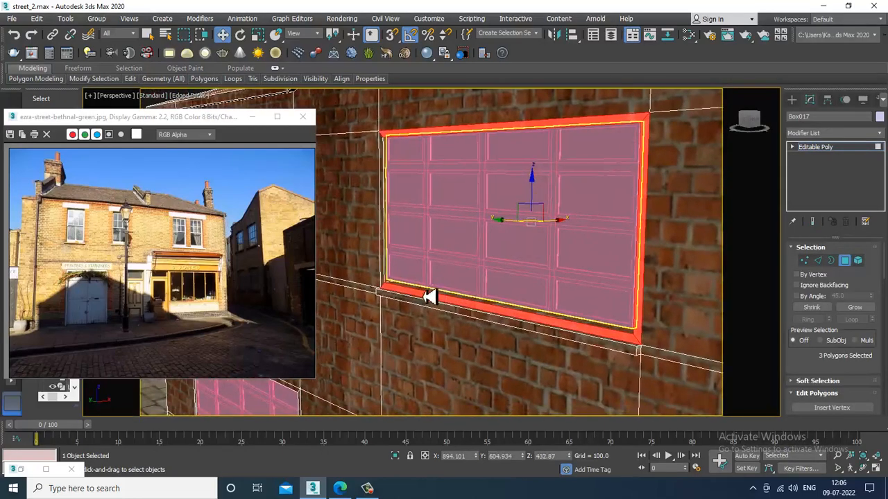
left_click(398, 305, "ctrl")
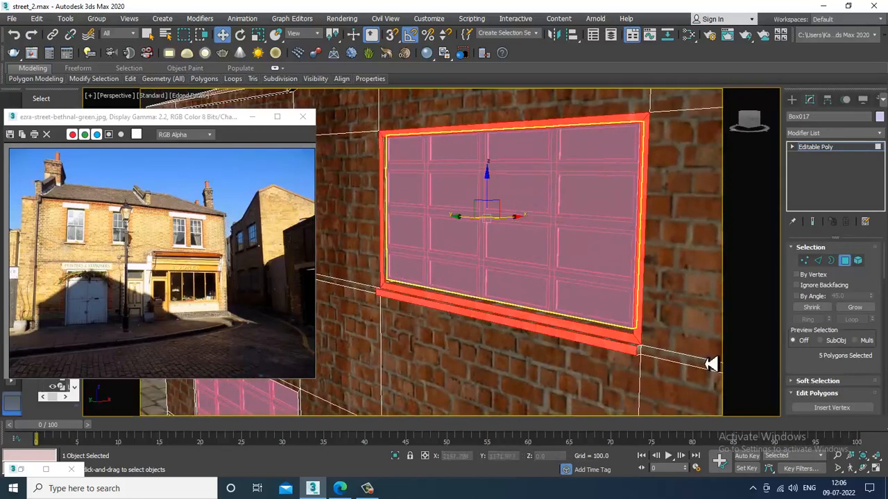
left_click(640, 355, "ctrl")
middle_click_drag(486, 287, 632, 295, "alt")
middle_click_drag(473, 289, 562, 272)
left_click(407, 337, "ctrl")
middle_click_drag(581, 315, 521, 307, "alt")
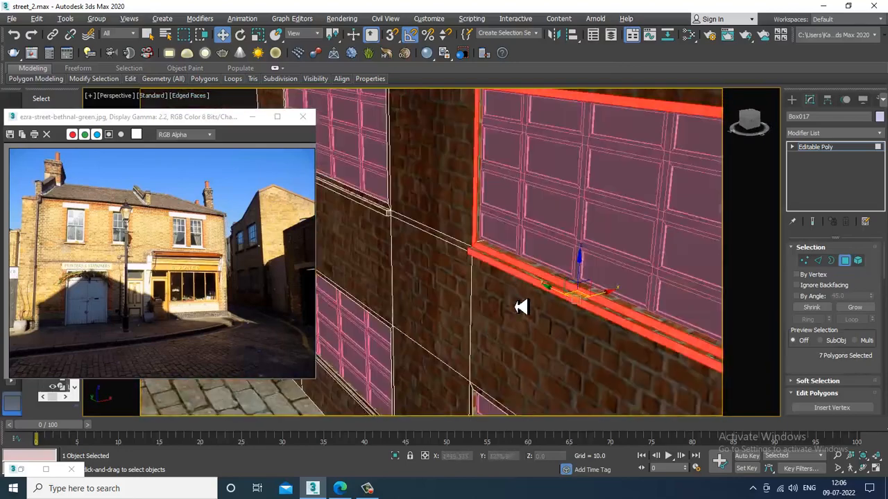
scroll(521, 308, "down", 3)
middle_click_drag(594, 289, 616, 276, "alt")
key("m")
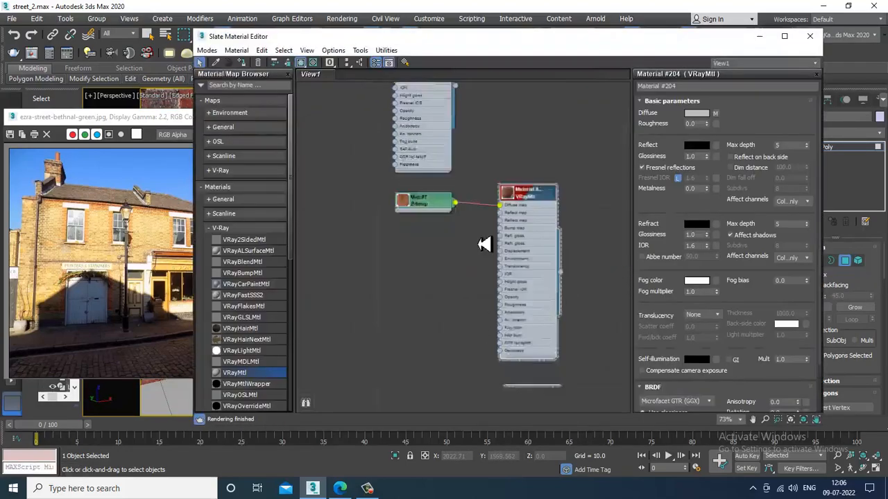
- Create a new VRayMtl, Material #205, with pure white diffuse shown in the viewport
left_click_drag(461, 201, 402, 222)
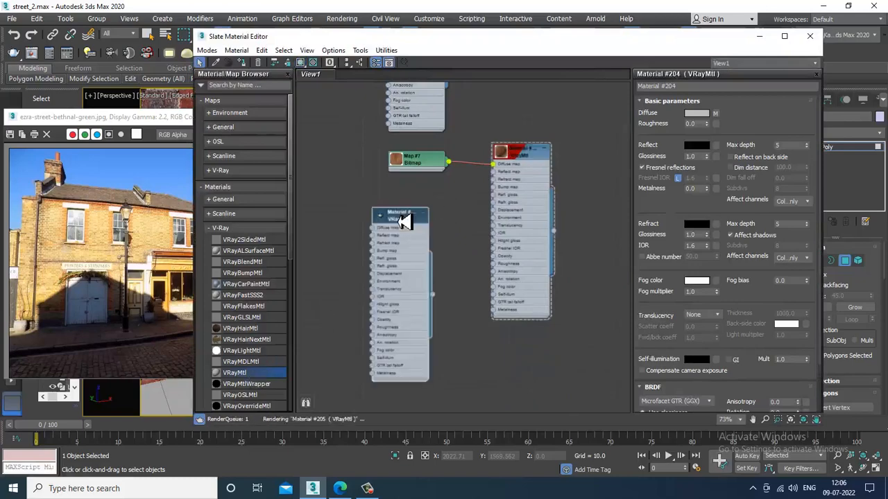
left_click(697, 114)
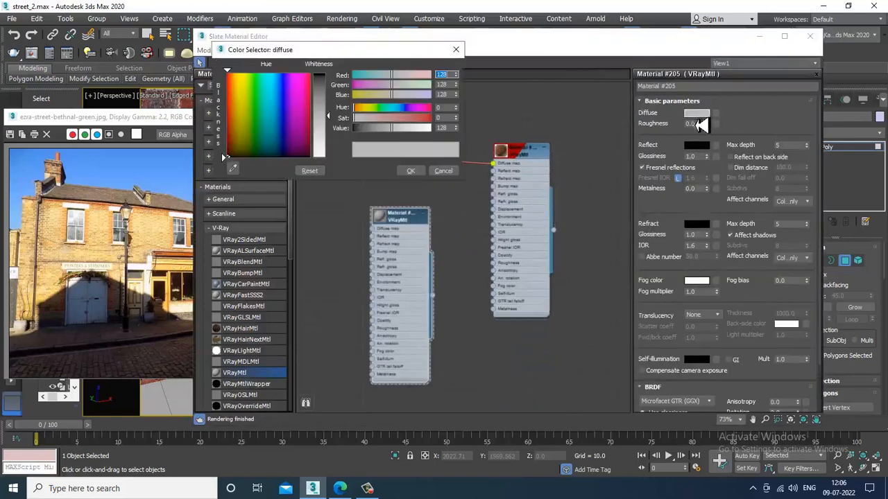
left_click_drag(339, 125, 337, 166)
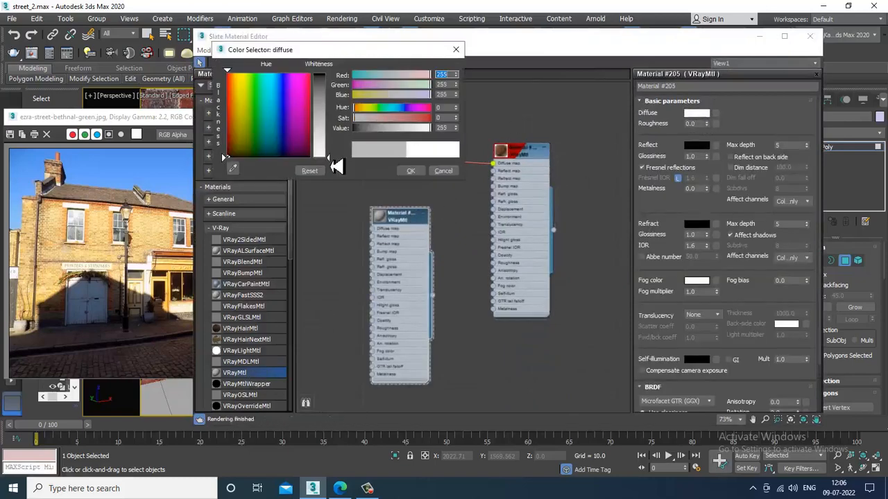
left_click(411, 171)
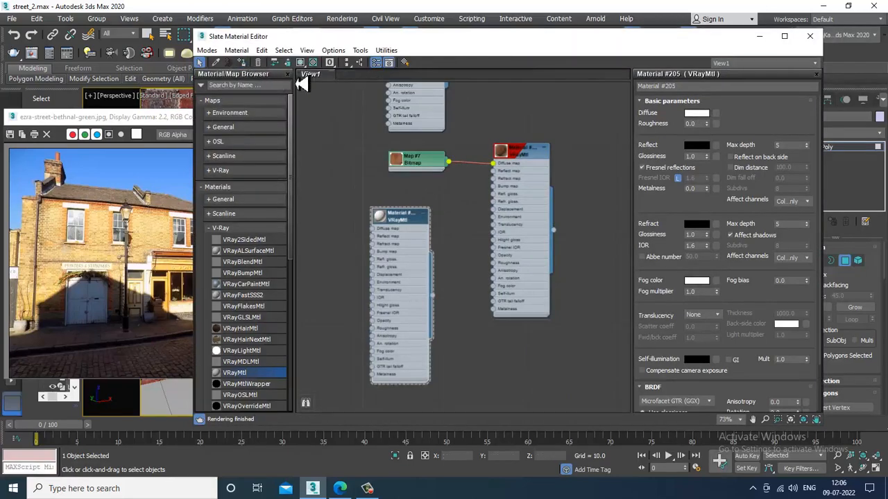
left_click(300, 62)
left_click(760, 39)
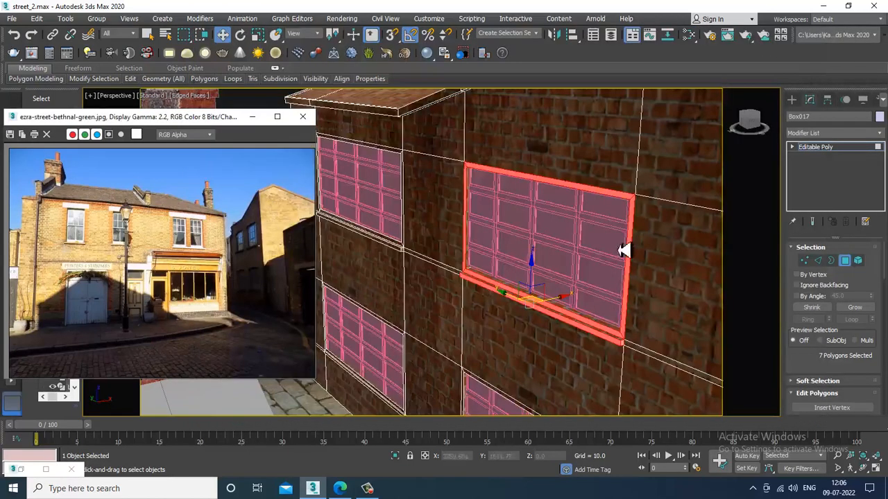
- Select the top and left faces of the upper window's frame
scroll(621, 250, "down", 5)
left_click(525, 183)
left_click(566, 163)
key("ctrl+z")
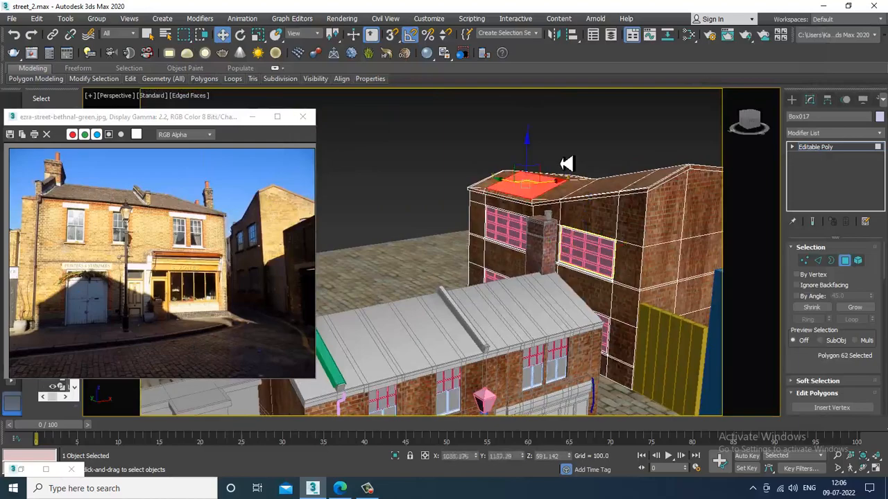
key("ctrl+z")
scroll(539, 183, "up", 5)
scroll(588, 262, "up", 8)
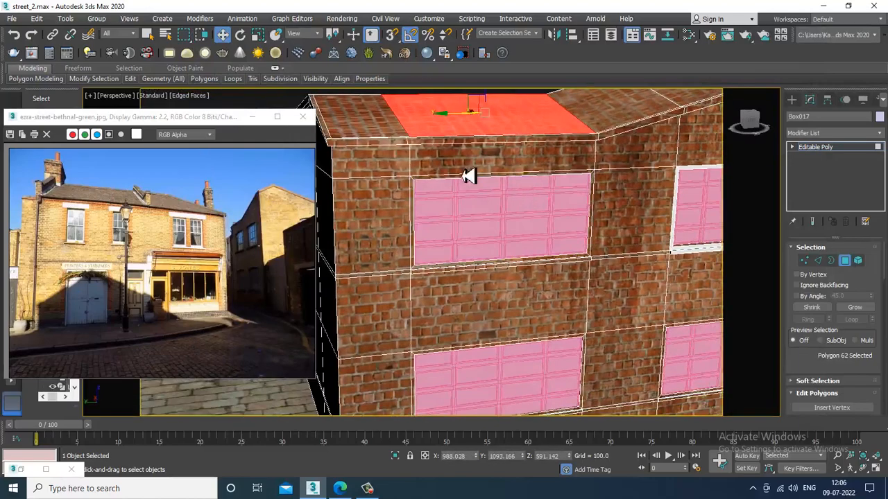
left_click(482, 203)
scroll(451, 218, "up", 5)
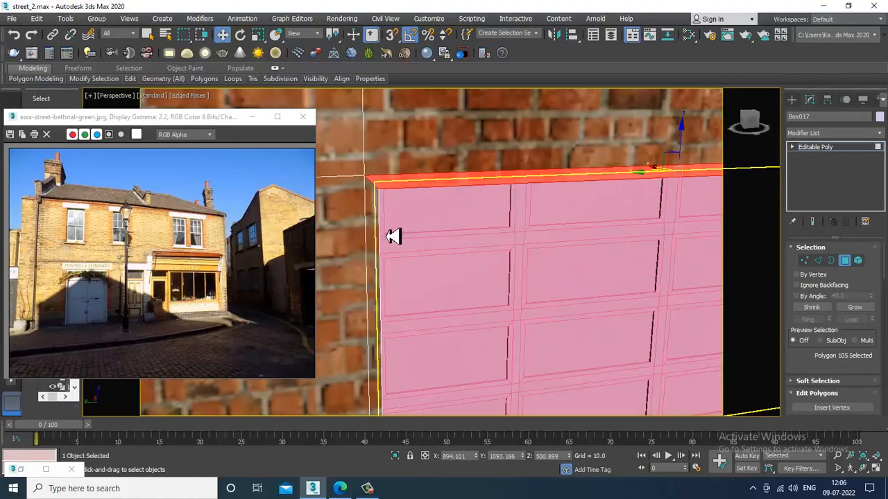
left_click(377, 222, "ctrl")
scroll(423, 222, "down", 5)
- Add the frame's right side, both sill faces and the sill's left end to the selection
middle_click_drag(647, 261, 499, 192)
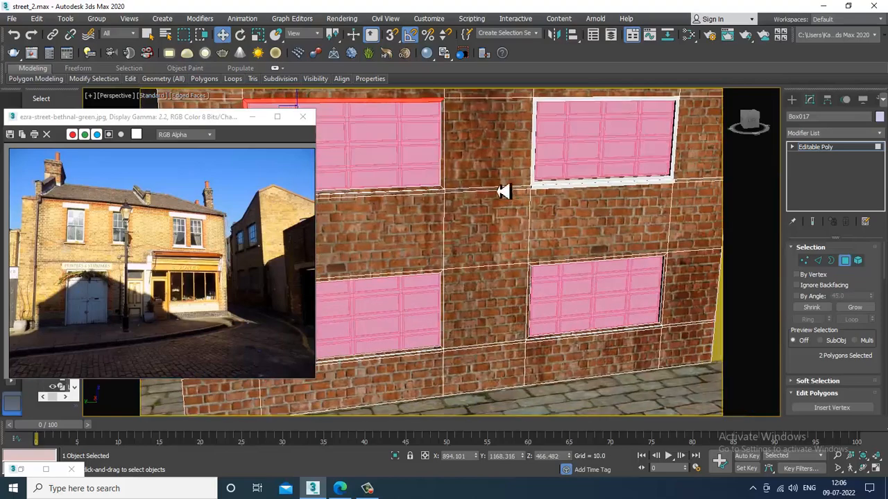
left_click(441, 187, "ctrl")
left_click(437, 196, "ctrl")
left_click(436, 194, "ctrl")
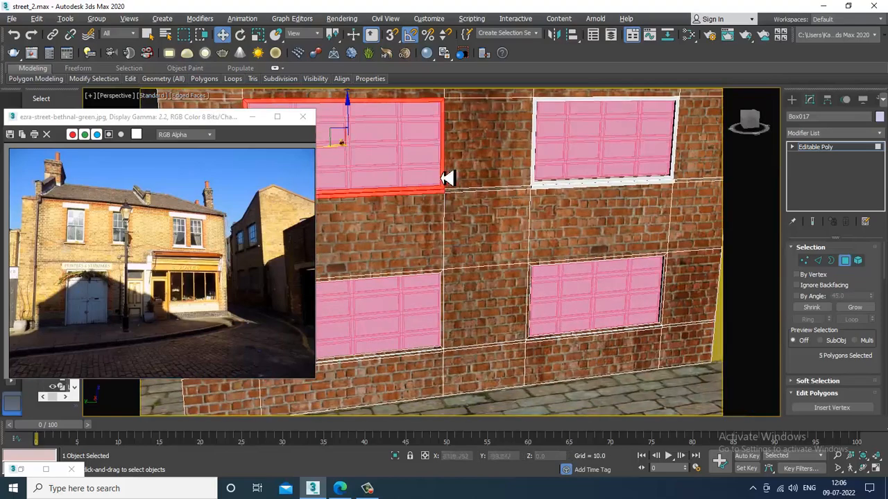
middle_click_drag(448, 178, 585, 186, "alt")
scroll(388, 189, "up", 5)
middle_click_drag(378, 189, 538, 194)
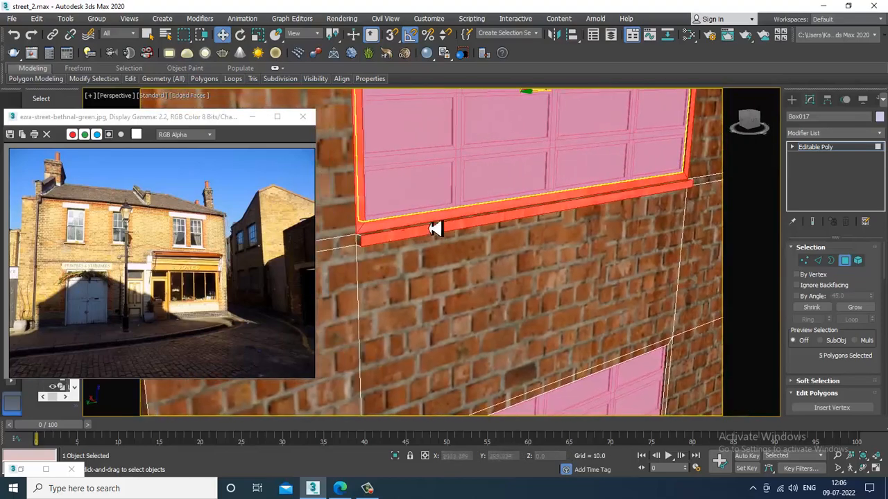
left_click(360, 244, "ctrl")
middle_click_drag(473, 246, 450, 175, "alt")
scroll(518, 198, "down", 2)
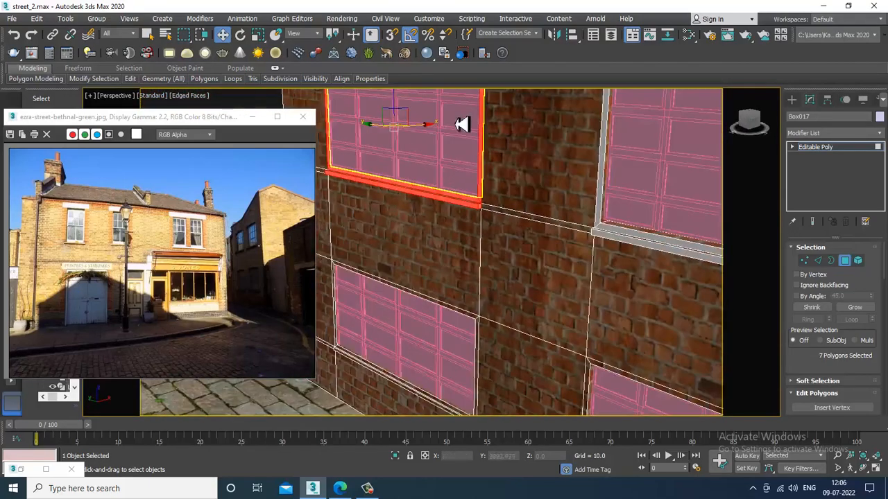
- Bring up the material editor for the selected faces, then deselect and inspect the white frames
key("m")
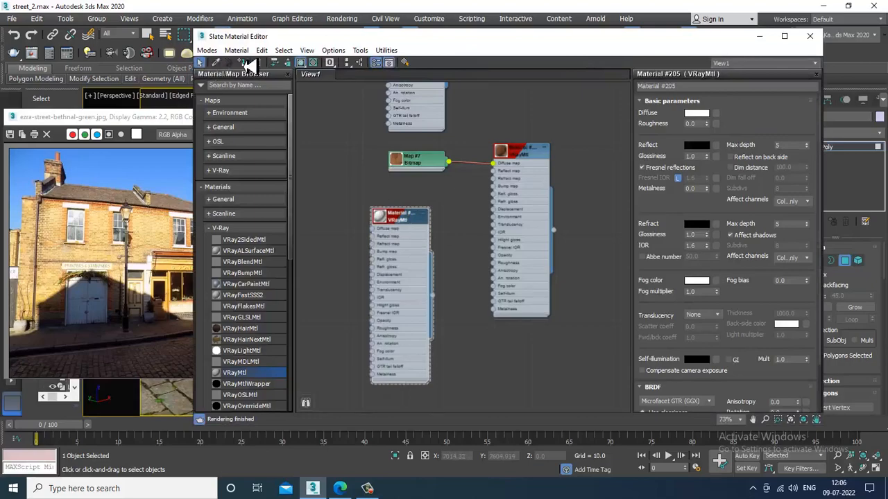
left_click(759, 35)
scroll(532, 228, "down", 5)
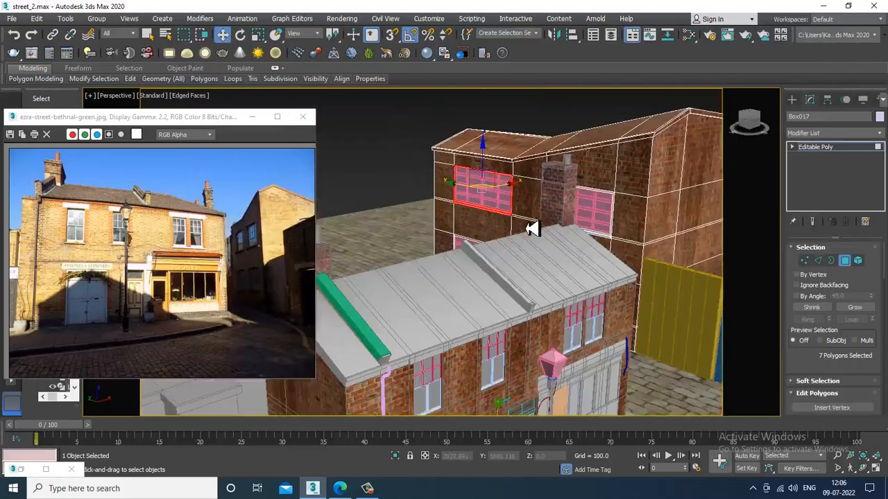
middle_click_drag(532, 228, 543, 171, "alt")
left_click(572, 129)
middle_click_drag(572, 130, 627, 260, "alt")
scroll(587, 231, "up", 3)
key("F4")
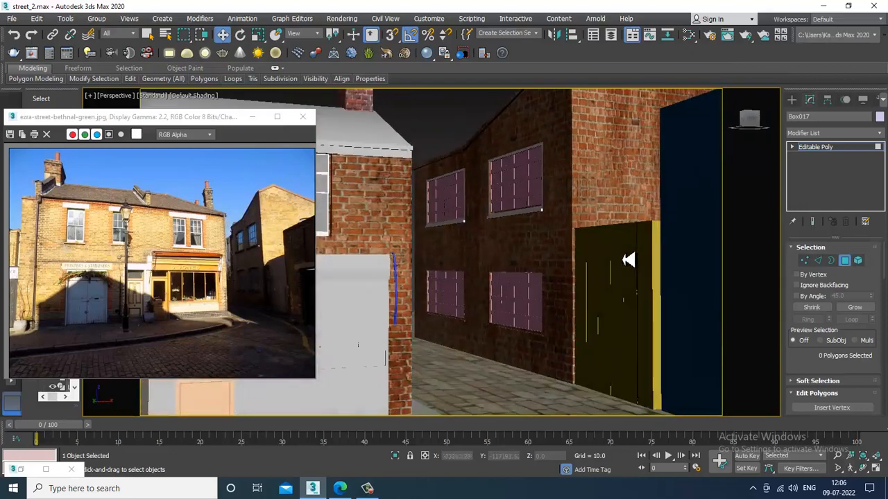
middle_click_drag(607, 225, 545, 211, "alt")
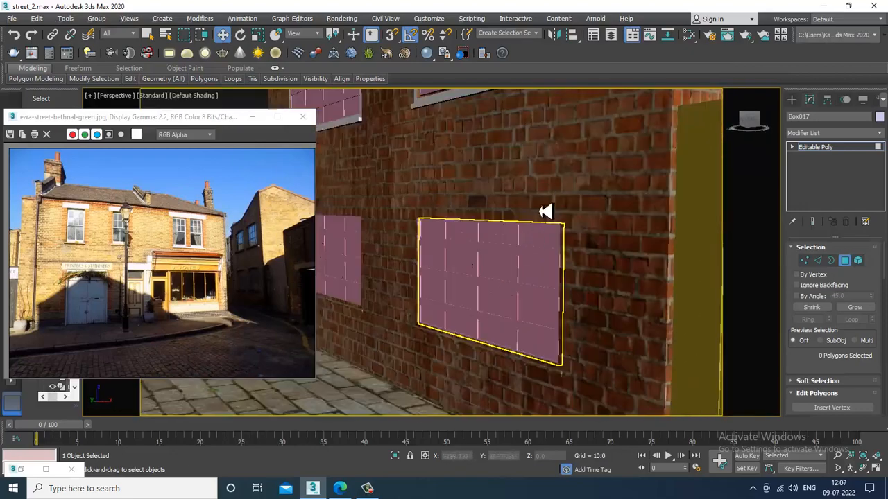
- Select the next window's top, right and left frame strips and its bottom trim faces
left_click(546, 193)
key("F4")
scroll(543, 196, "up", 4)
left_click(569, 200)
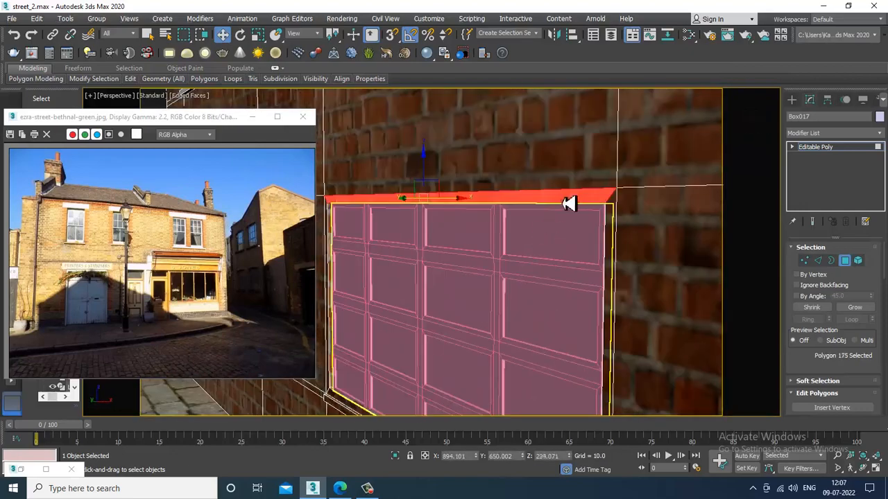
left_click(619, 212, "ctrl")
middle_click_drag(627, 282, 548, 338, "alt")
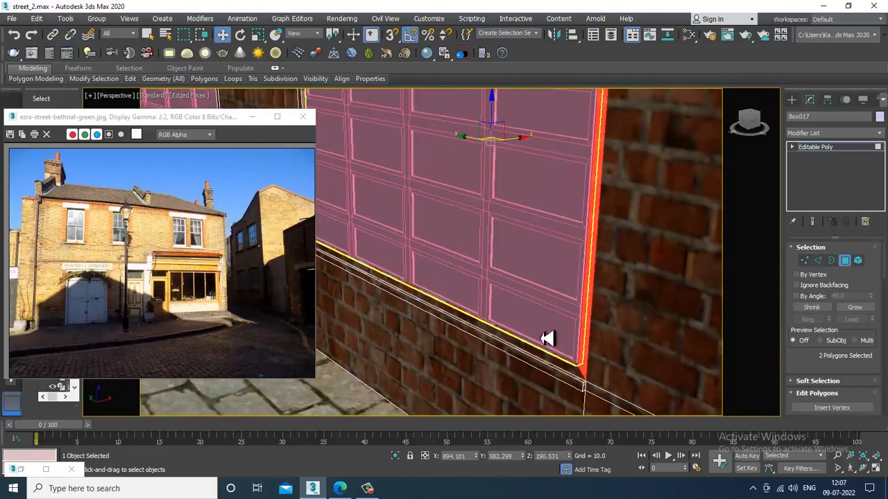
left_click(562, 368, "ctrl")
left_click(571, 382, "ctrl")
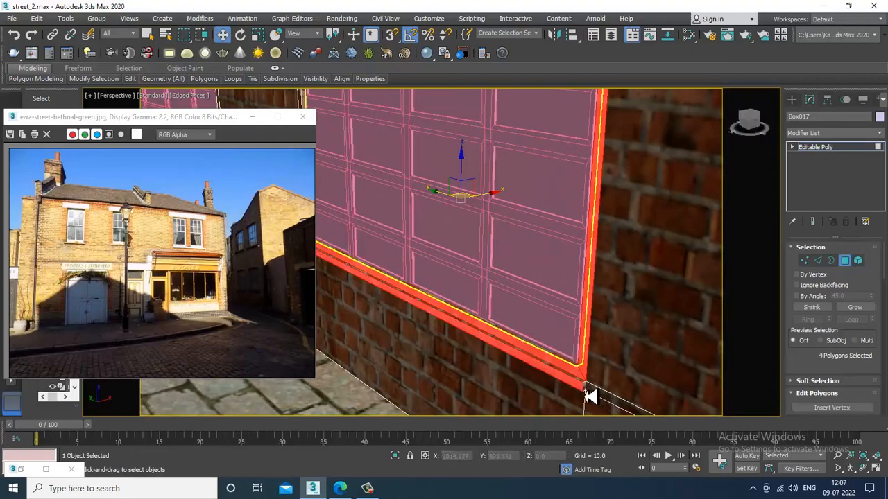
left_click(498, 326, "ctrl")
middle_click_drag(497, 325, 530, 308, "alt")
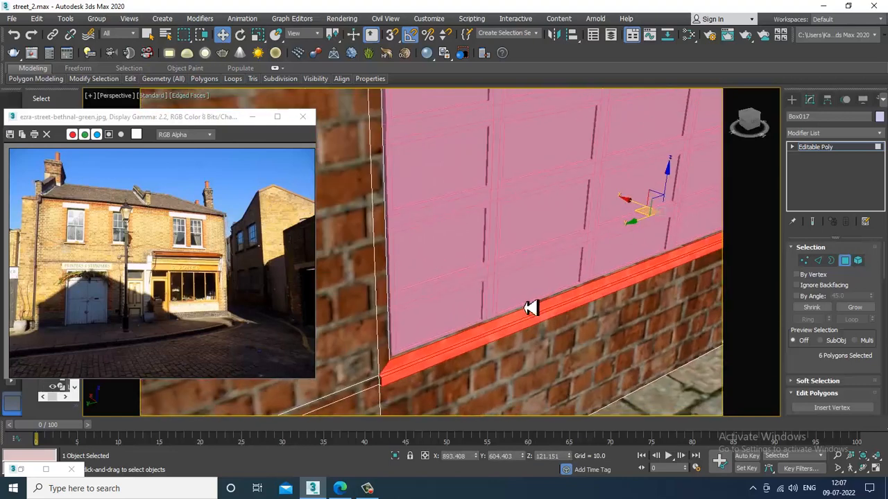
left_click(389, 366, "ctrl")
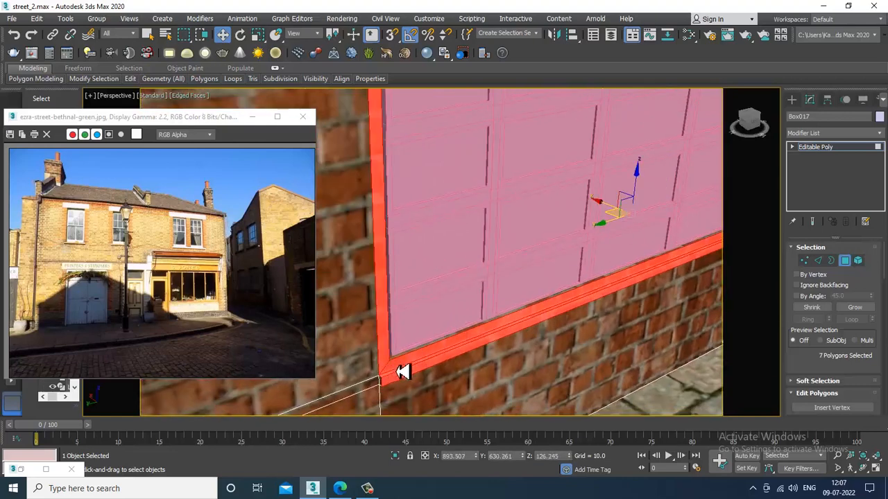
middle_click_drag(403, 371, 452, 233, "alt")
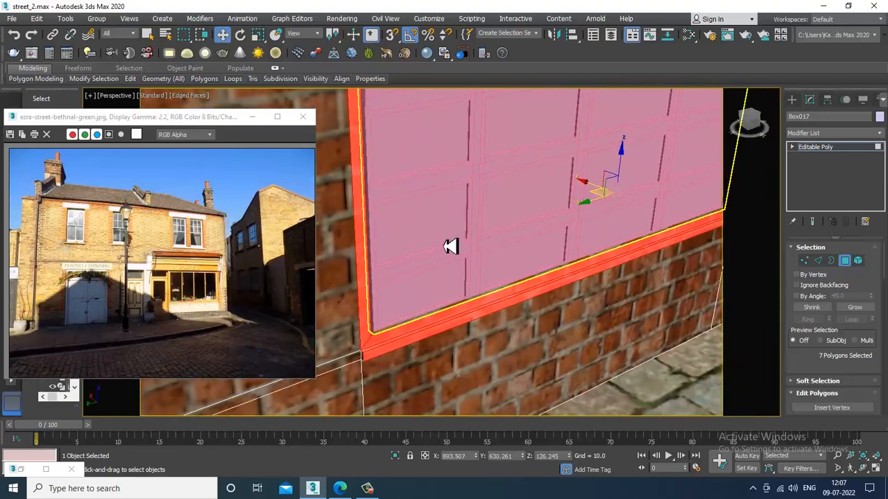
left_click(369, 362, "ctrl")
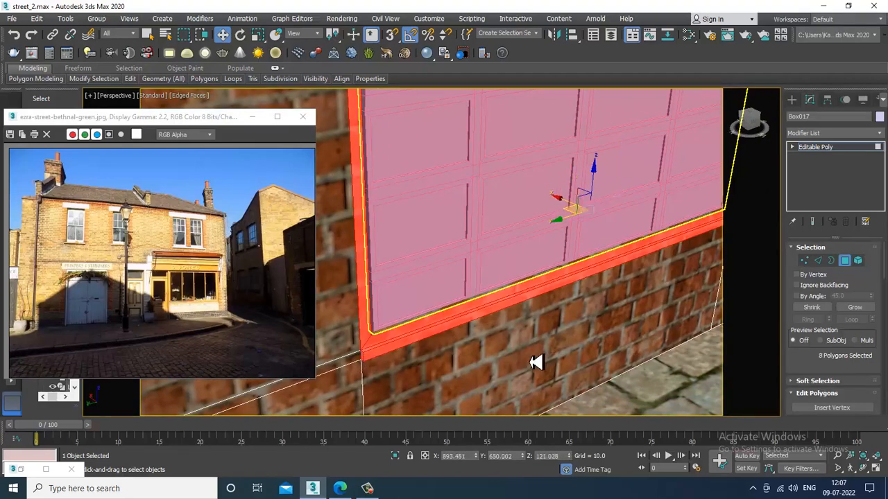
- Reopen the material editor, then select the left window's top, left and bottom frame strips
key("m")
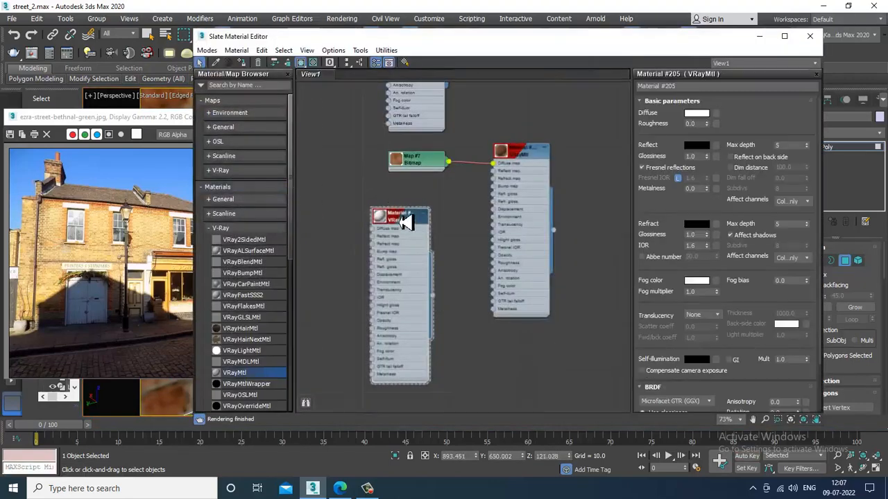
left_click(759, 35)
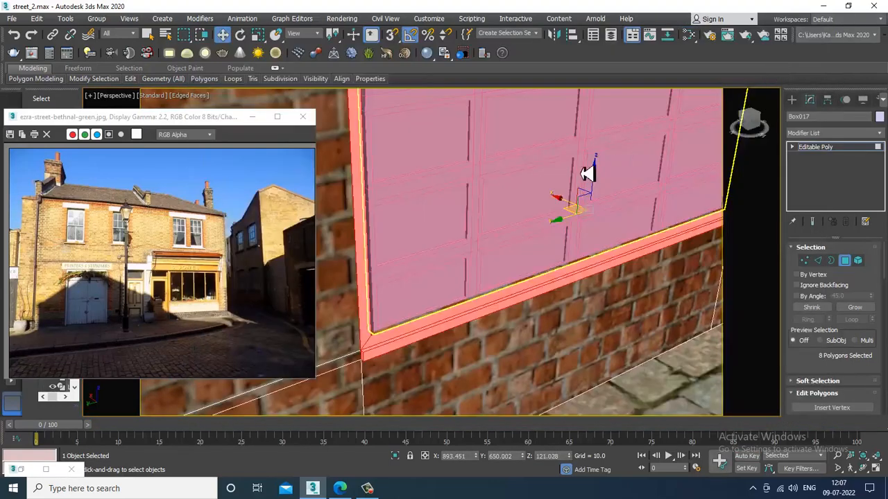
scroll(589, 173, "down", 5)
middle_click_drag(549, 229, 604, 222)
scroll(602, 216, "up", 3)
scroll(587, 186, "down", 2)
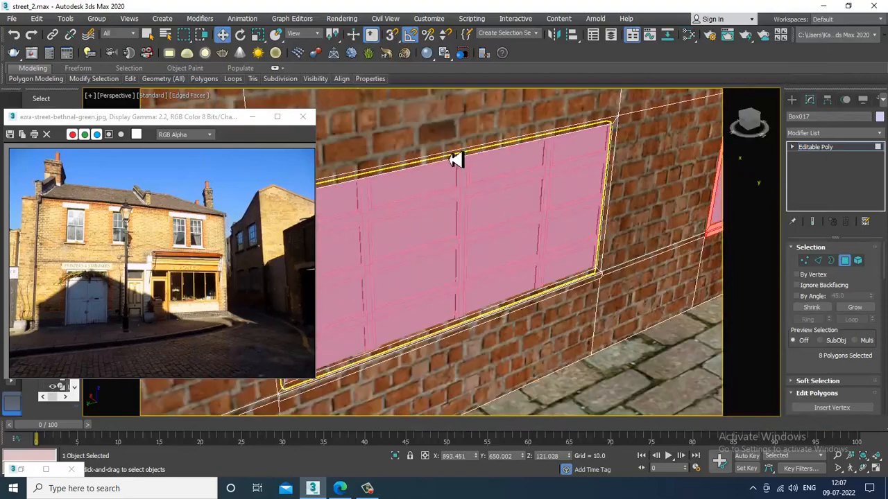
left_click(410, 169)
middle_click_drag(410, 174, 584, 141)
left_click(468, 199, "ctrl")
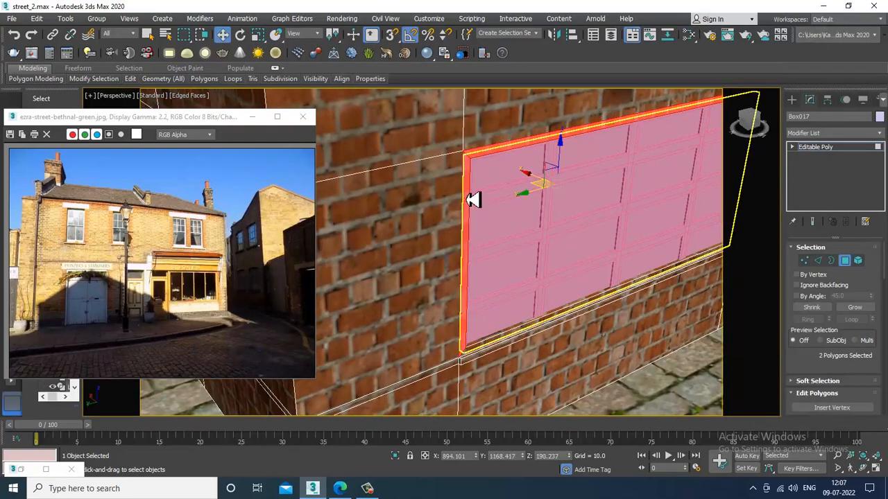
left_click(485, 355, "ctrl")
left_click(477, 359, "ctrl")
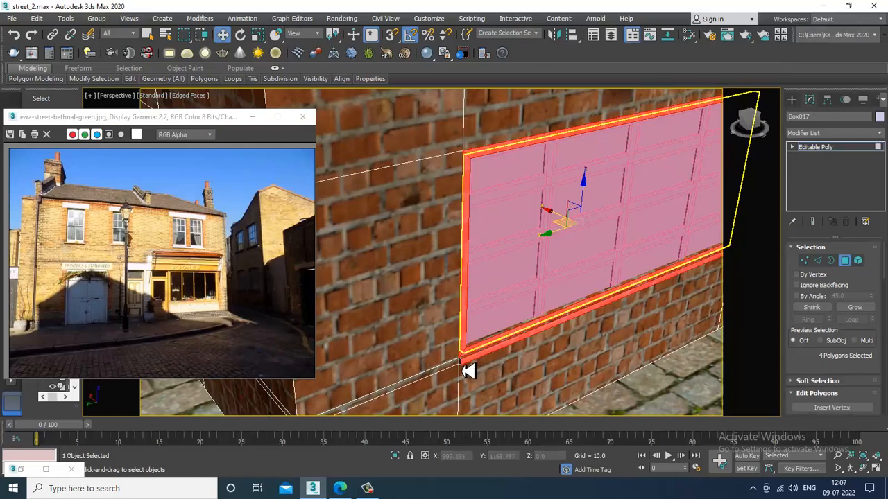
left_click(479, 359, "ctrl")
- Add the left window's right vertical frame strip, leaving out the ledge strip
middle_click_drag(735, 345, 546, 277, "alt")
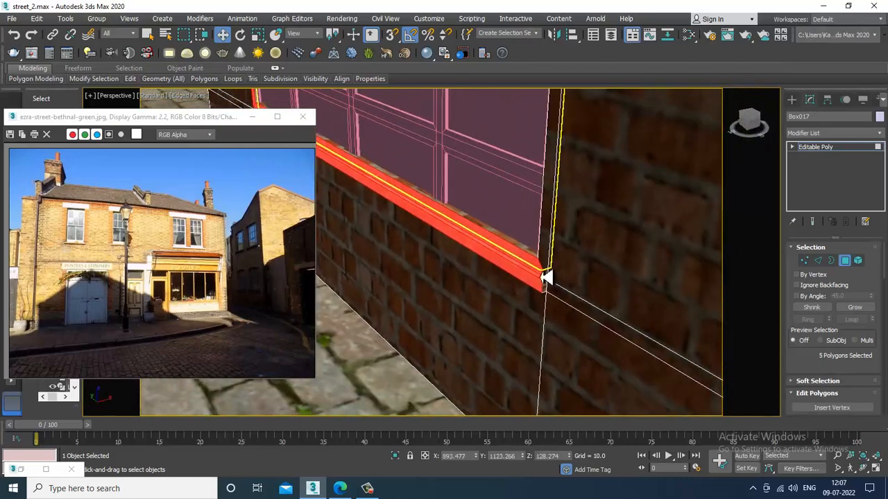
left_click(552, 294, "ctrl")
key("ctrl+z")
left_click(552, 295, "ctrl")
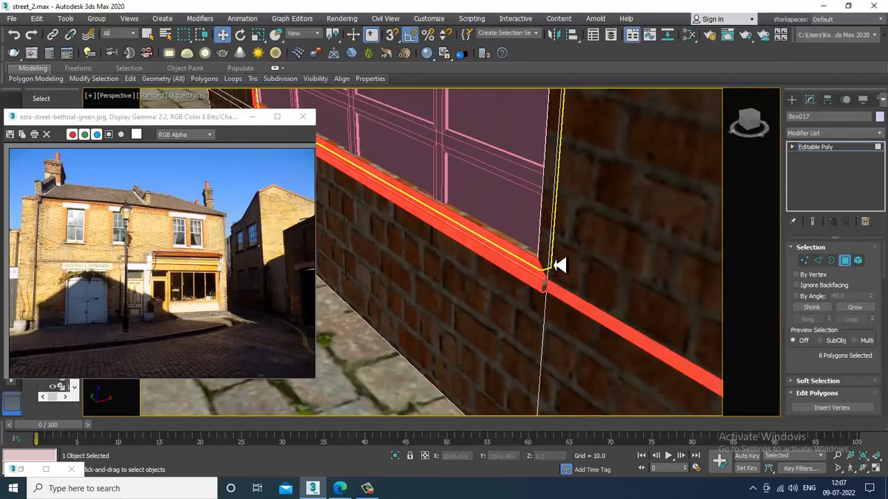
key("ctrl+z")
left_click(550, 234, "ctrl")
middle_click_drag(551, 234, 564, 275, "alt")
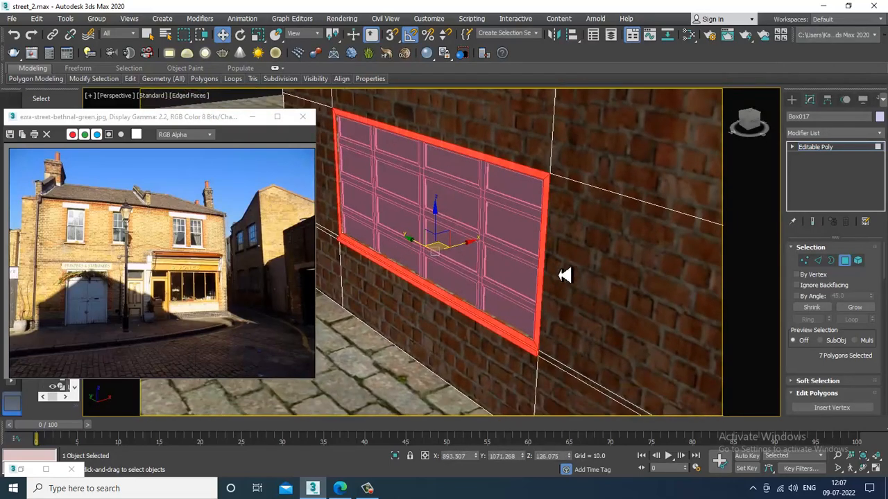
- Reopen the material editor, return to the Editable Poly object level and centre the chimney
key("m")
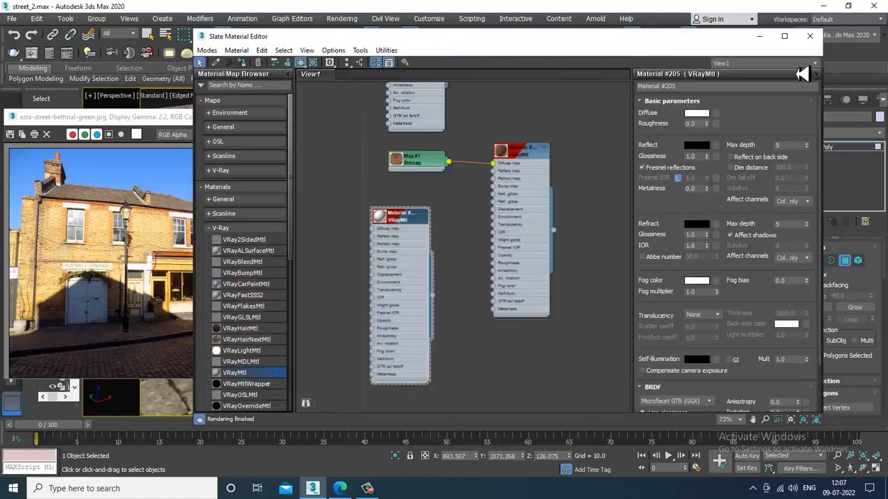
left_click(760, 36)
scroll(493, 279, "down", 4)
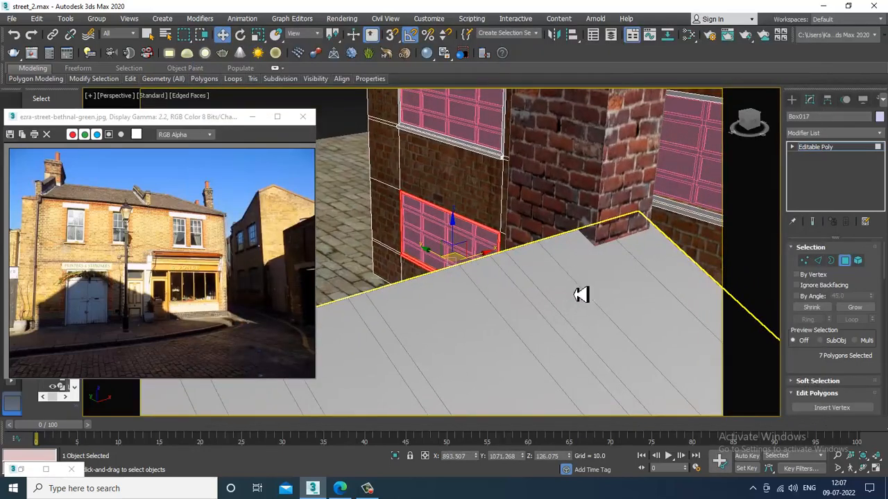
scroll(595, 291, "up", 1)
left_click(824, 149)
middle_click_drag(604, 178, 413, 276)
- Select the pink window's 16 pane polygons and add a new VRayMtl named glass
left_click(553, 251)
scroll(562, 253, "up", 3)
middle_click_drag(563, 254, 585, 266, "alt")
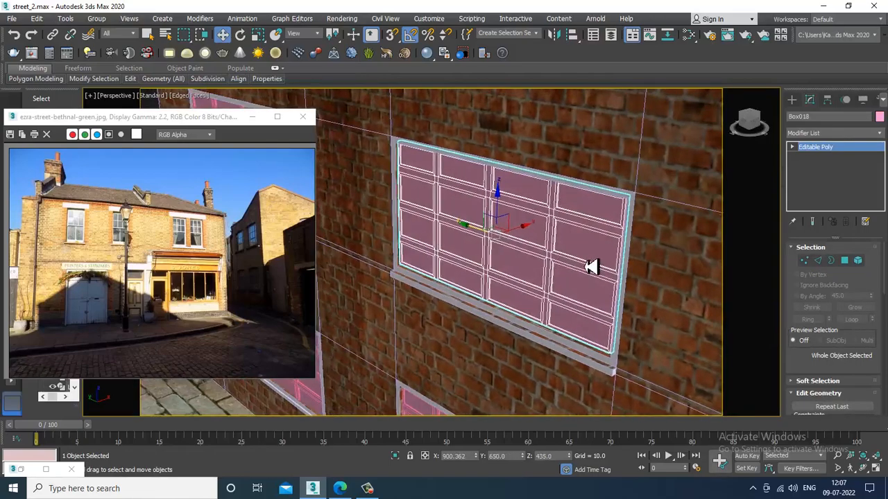
left_click(845, 262)
key("m")
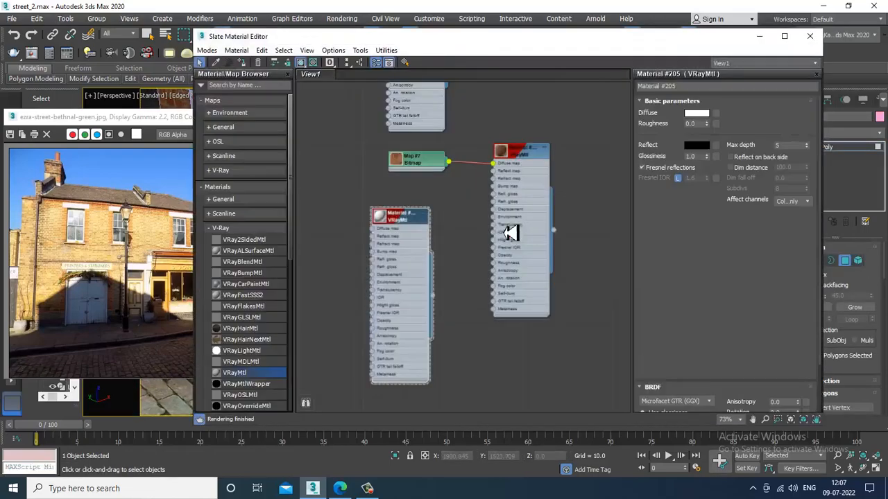
middle_click_drag(457, 305, 483, 136)
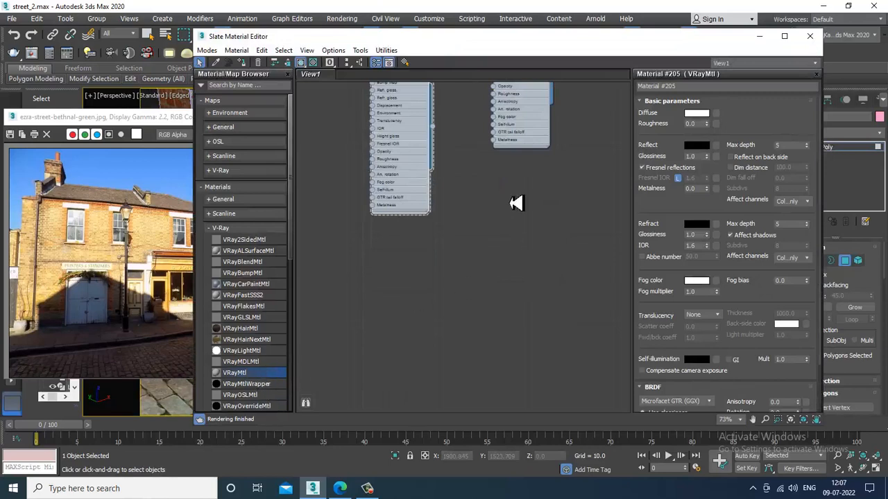
left_click_drag(516, 203, 515, 192)
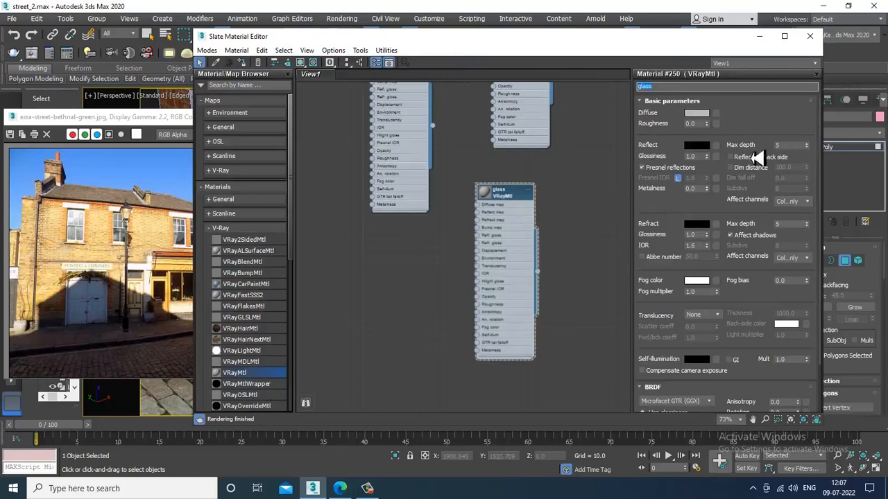
- Set the glass diffuse to a dark grey sampled from the reference photo
left_click(696, 114)
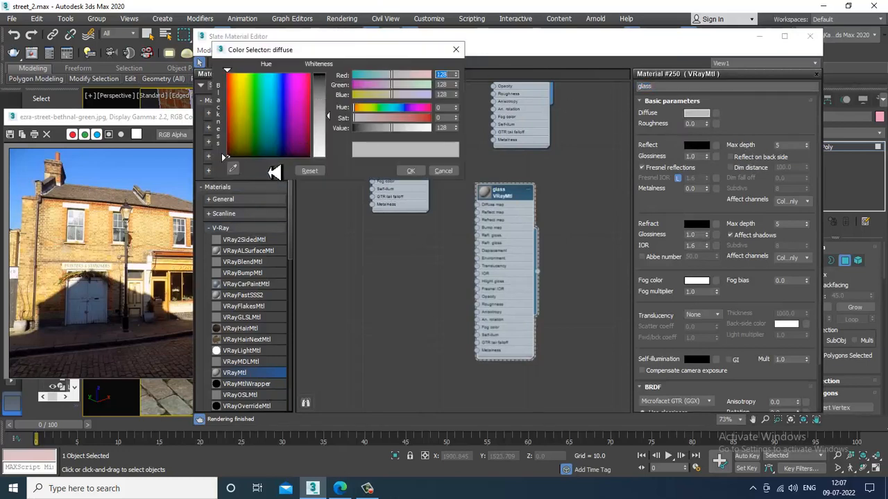
left_click(232, 167)
left_click(80, 242)
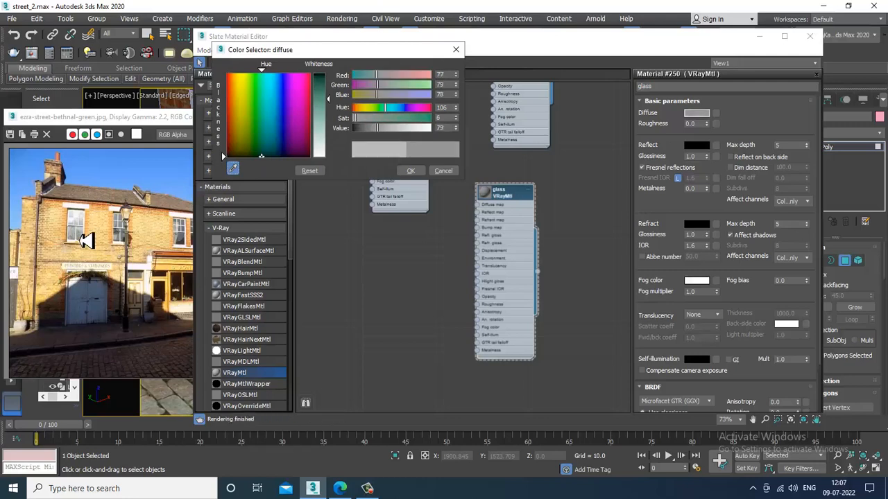
left_click(419, 172)
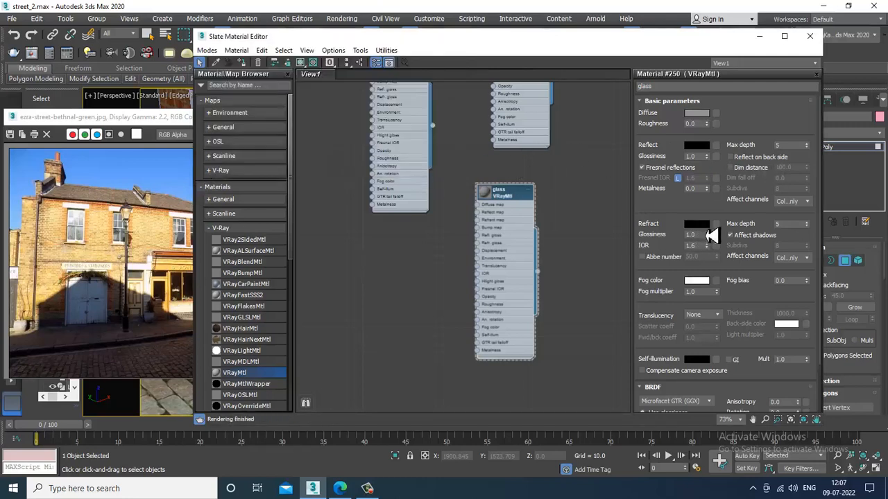
- Lighten the glass refraction and reflection to light grey and set refraction max depth 8
left_click(699, 224)
left_click_drag(328, 73, 334, 146)
left_click(412, 170)
left_click(699, 146)
left_click_drag(340, 82, 340, 139)
left_click(412, 170)
double_click(782, 224)
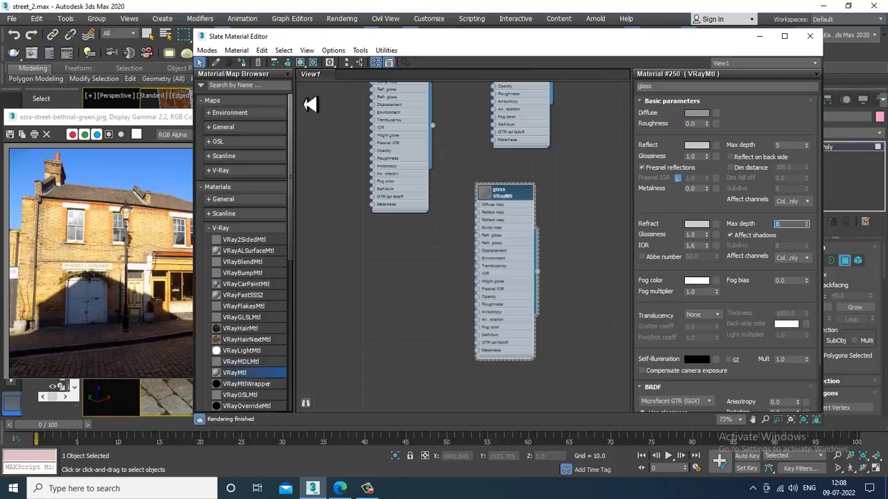
left_click(759, 37)
middle_click_drag(576, 268, 746, 207)
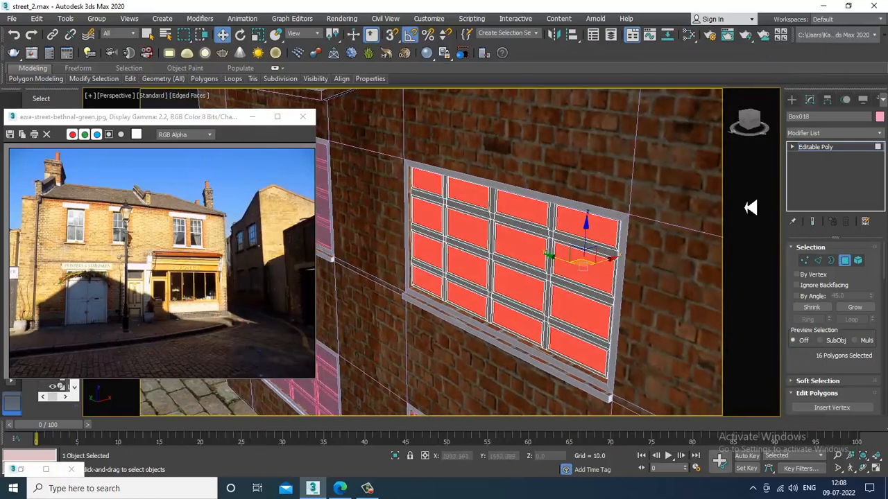
- Grow the window's pane selection to the whole window, 238 polygons, and assign the glass material
left_click(859, 148)
scroll(555, 290, "down", 4)
scroll(561, 287, "up", 5)
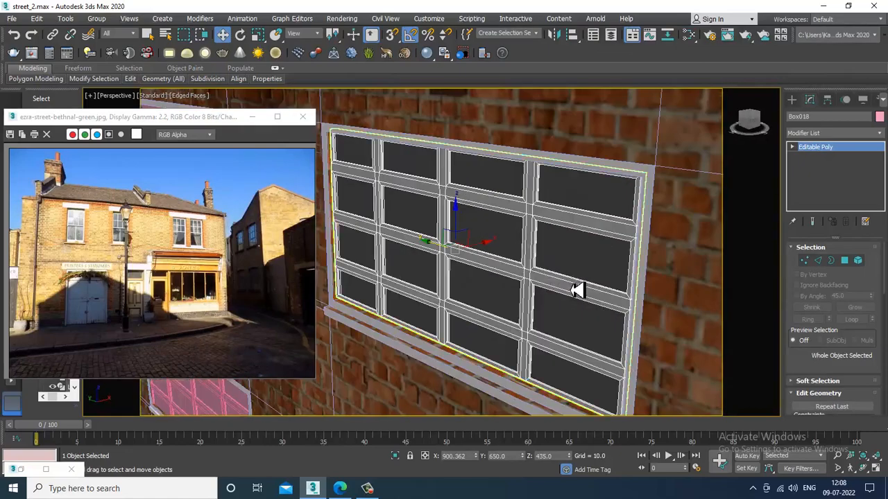
middle_click_drag(559, 268, 563, 264, "alt")
left_click(846, 261)
key("ctrl+a")
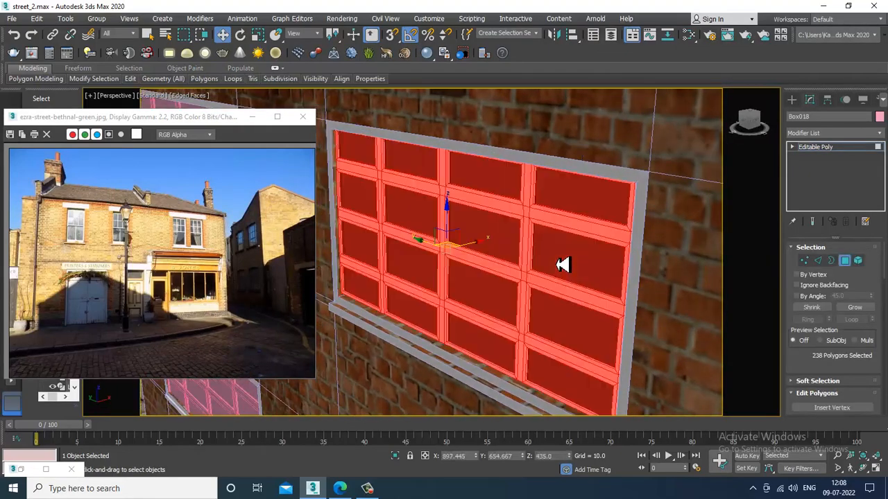
key("m")
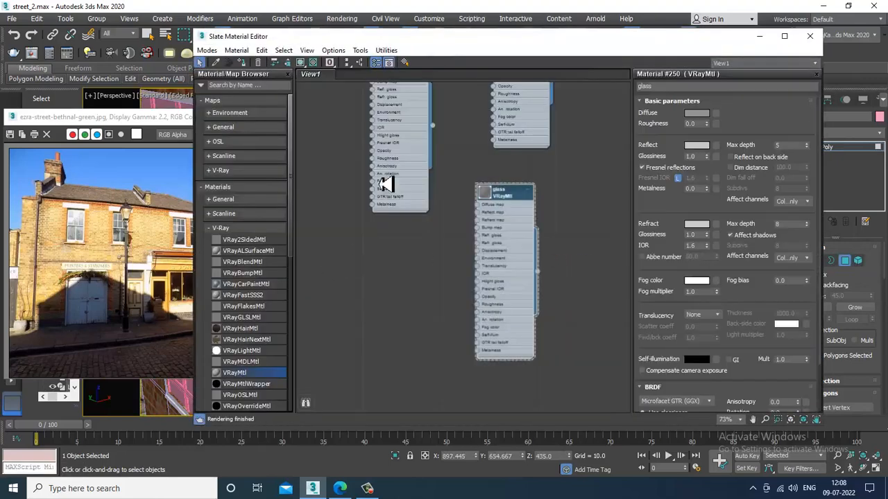
middle_click_drag(400, 165, 413, 286)
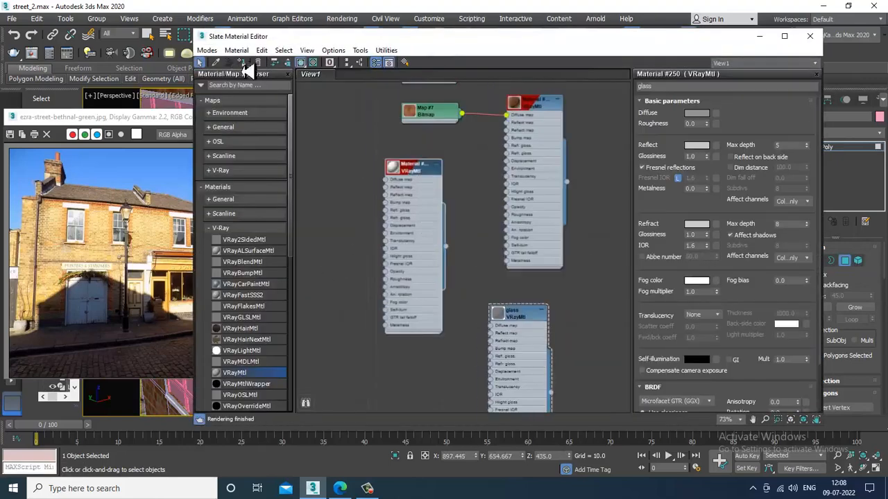
left_click(759, 37)
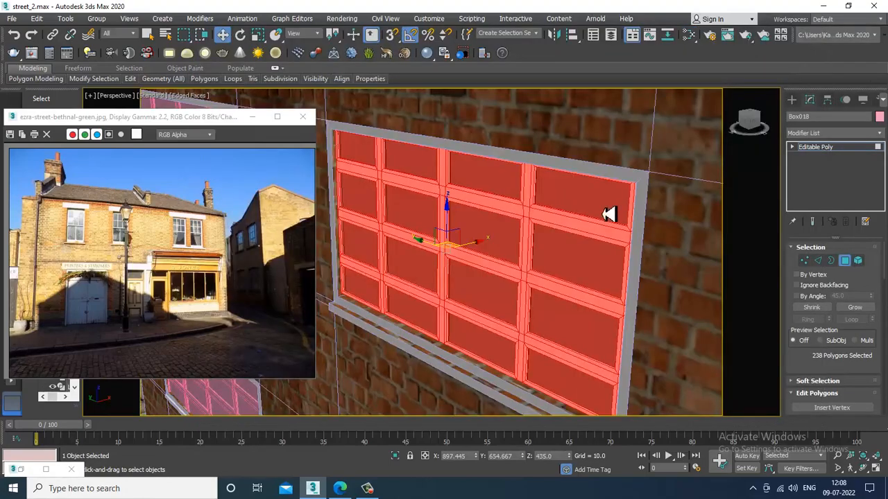
- Clear the polygon selection and turn off Edged Faces for a plain shaded view
scroll(609, 214, "down", 8)
left_click(555, 137)
scroll(630, 266, "up", 5)
mouse_move(630, 265)
middle_mouse_down("alt")
mouse_move(601, 260)
mouse_move(604, 275)
mouse_move(593, 230)
mouse_move(634, 279)
mouse_move(569, 266)
mouse_move(519, 229)
mouse_move(535, 291)
mouse_move(615, 337)
mouse_move(546, 354)
middle_mouse_up("alt")
key("F4")
middle_click_drag(560, 185, 573, 306, "alt")
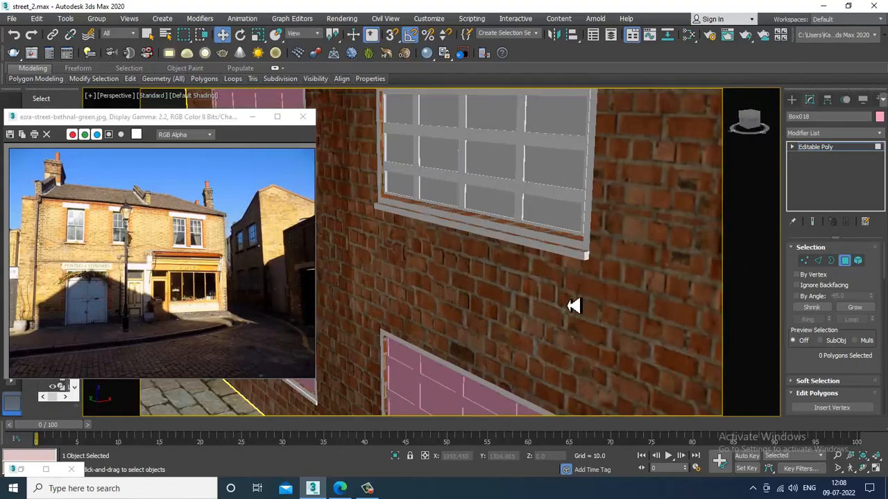
left_click(832, 148)
scroll(562, 251, "up", 4)
left_click(564, 251)
middle_click_drag(564, 250, 534, 329, "alt")
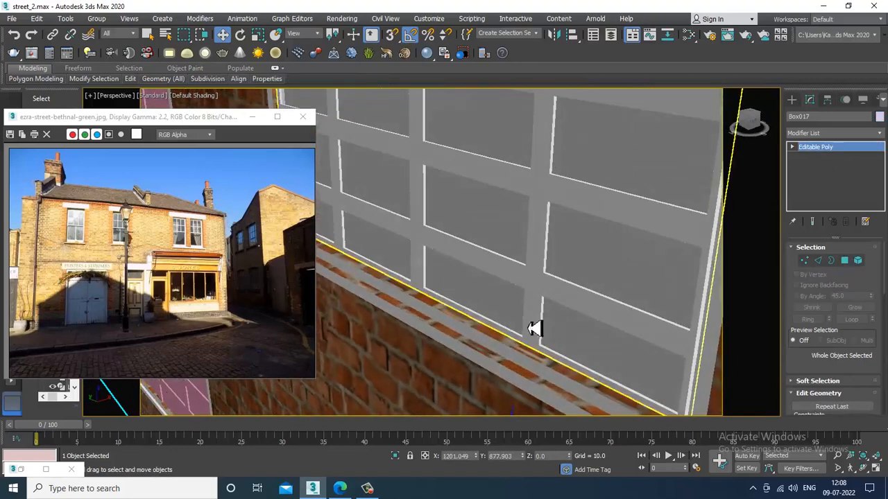
left_click(858, 260)
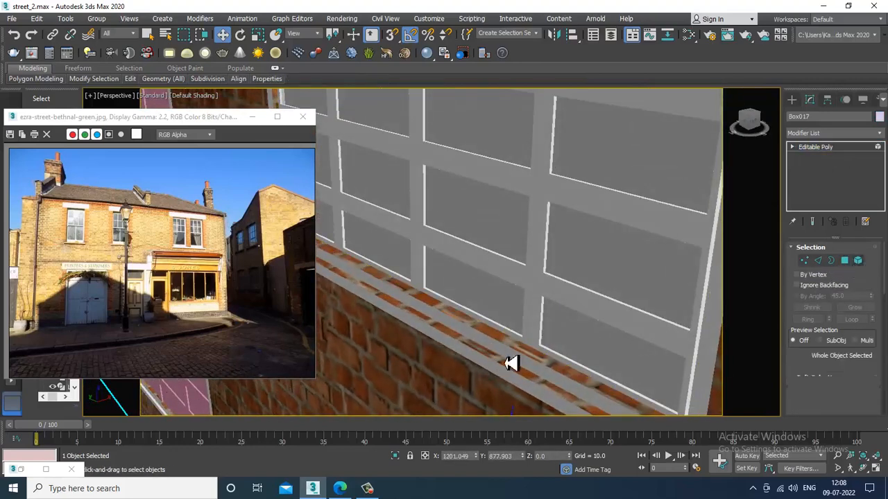
left_click(531, 364)
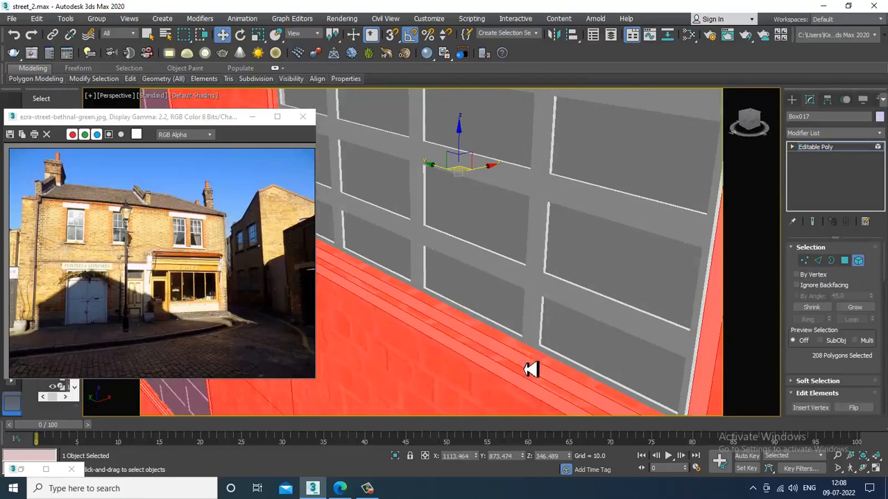
middle_click_drag(569, 356, 477, 95, "alt")
scroll(604, 332, "down", 5)
scroll(631, 363, "up", 3)
middle_click_drag(631, 363, 506, 321, "alt")
scroll(529, 257, "up", 4)
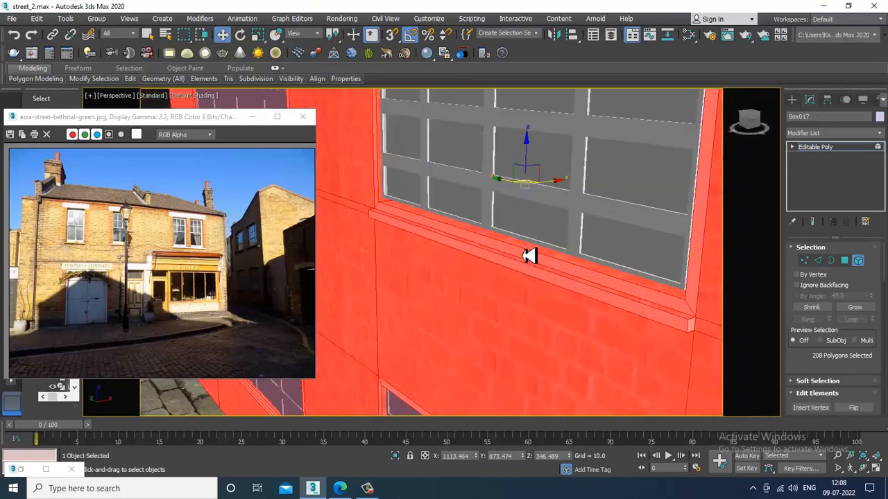
scroll(527, 255, "down", 8)
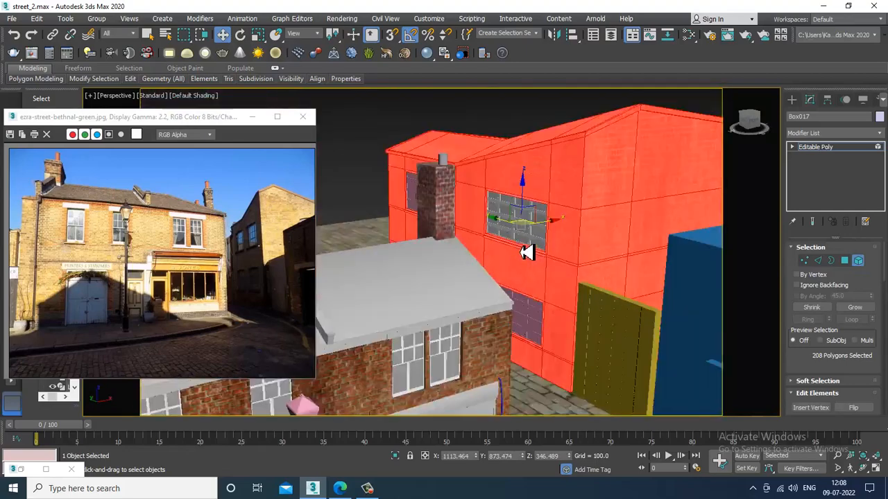
left_click(623, 172)
scroll(546, 212, "up", 5)
scroll(540, 238, "up", 3)
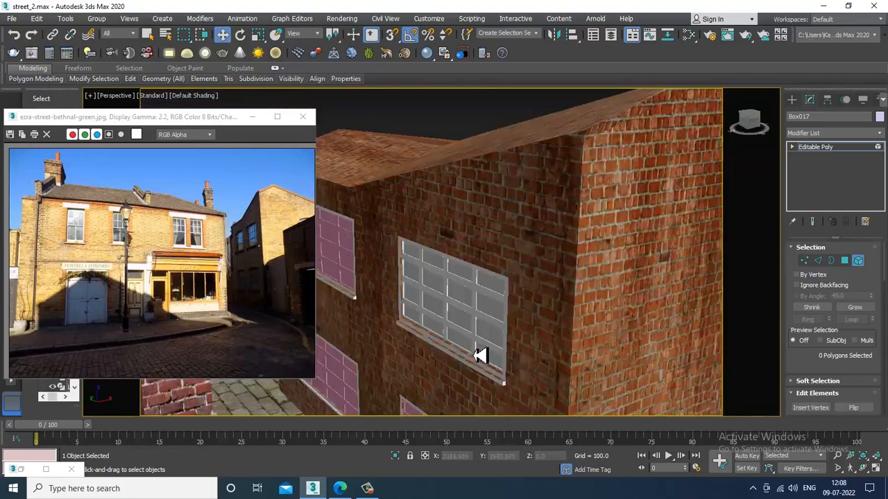
middle_click_drag(479, 357, 524, 290, "alt")
scroll(524, 290, "up", 3)
scroll(534, 299, "up", 4)
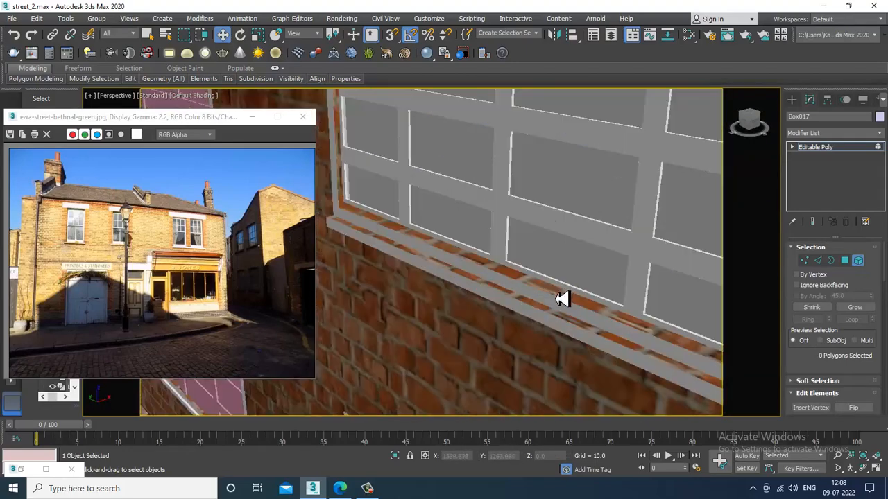
left_click(562, 298)
scroll(561, 298, "down", 5)
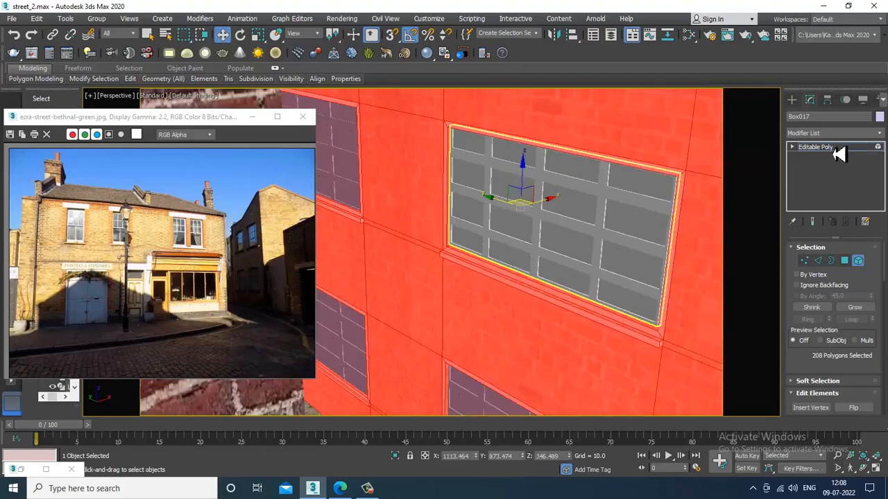
left_click(833, 150)
scroll(608, 317, "down", 10)
middle_click_drag(591, 283, 603, 281, "alt")
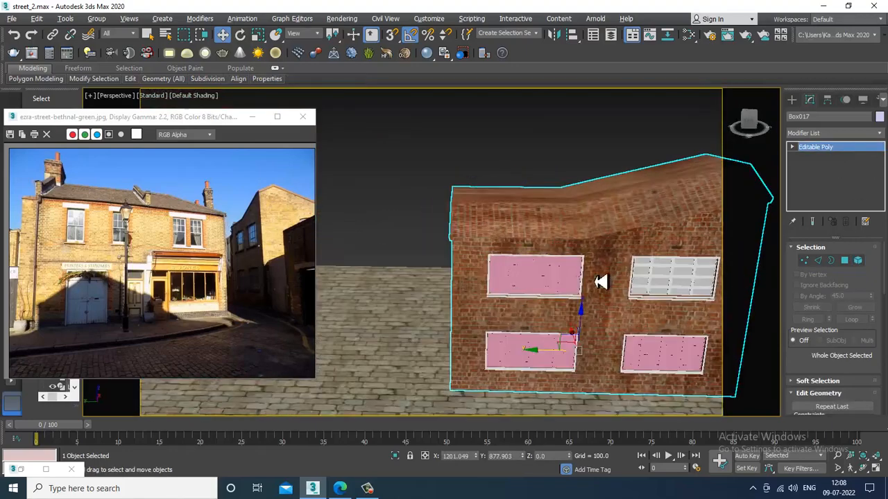
- Assign the glass material to the pane polygons of window Box019 beside the chimney
left_click(519, 292)
scroll(548, 284, "up", 6)
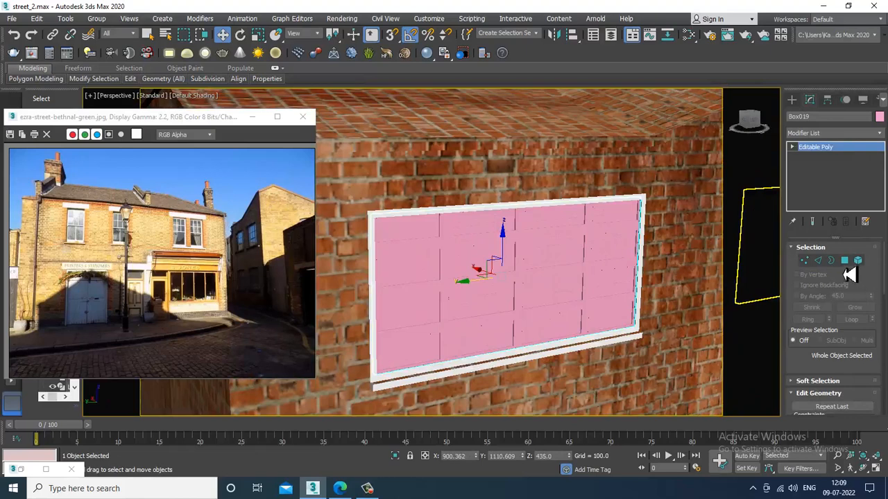
left_click(844, 261)
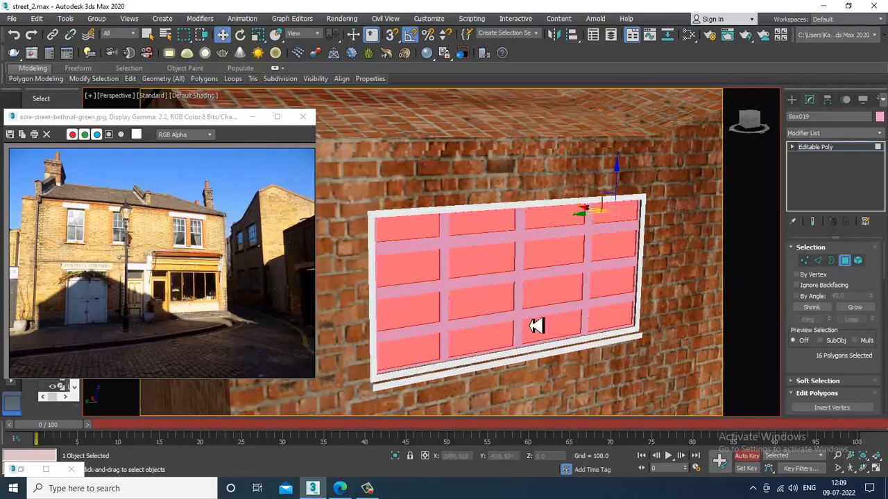
key("m")
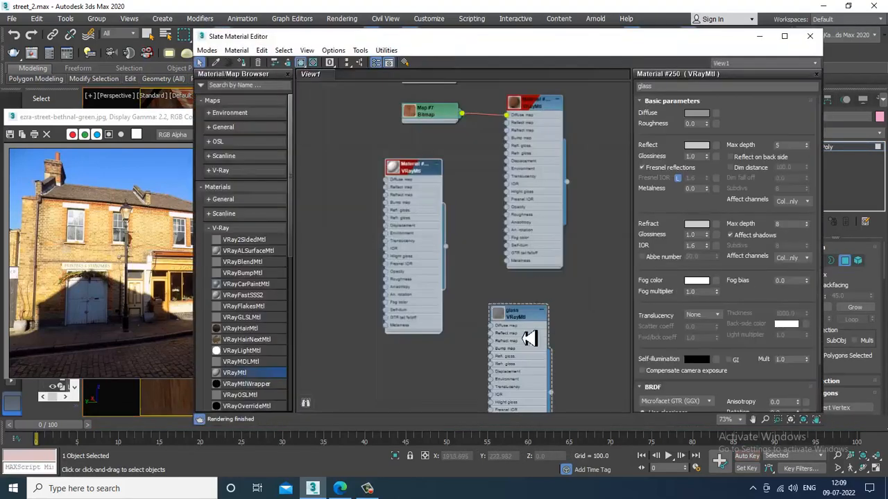
left_click(523, 318)
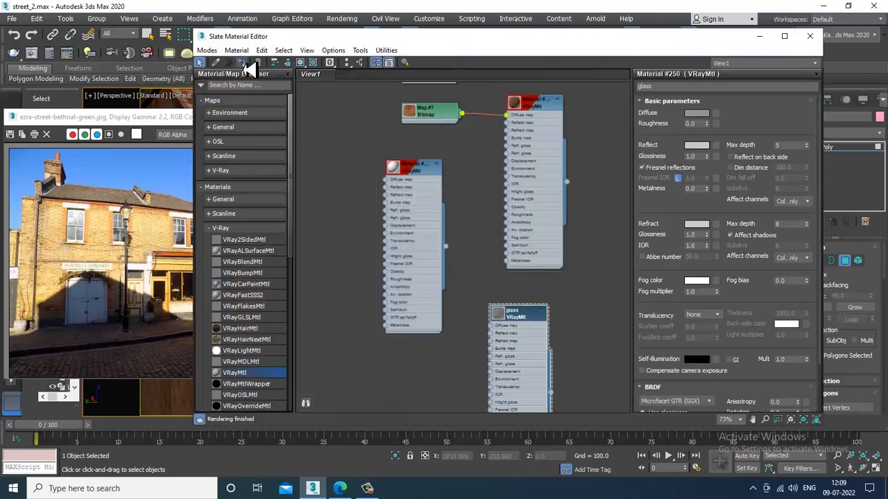
left_click(768, 40)
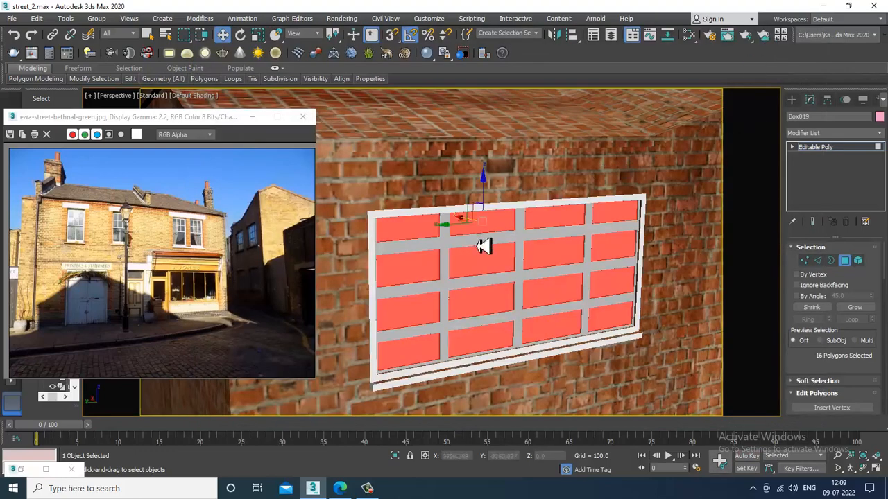
- Extend the selection to the whole window, pick the VRayMtl node, and view the building from above
key("ctrl+a")
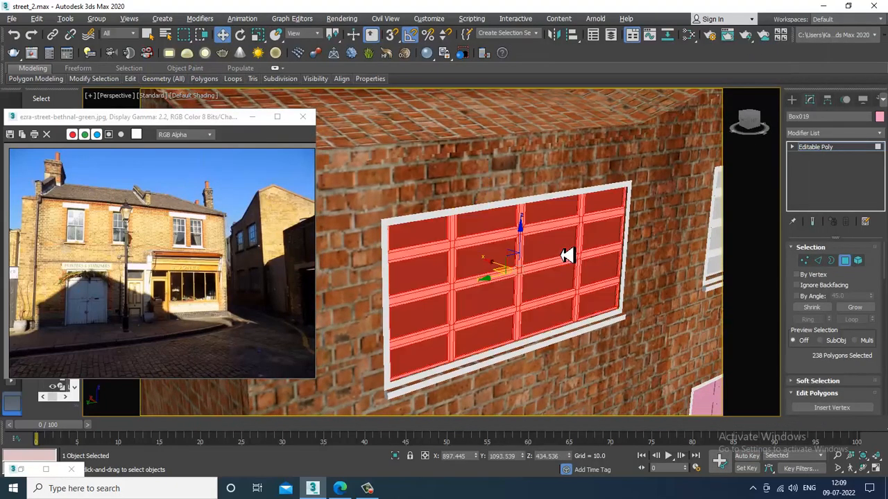
key("m")
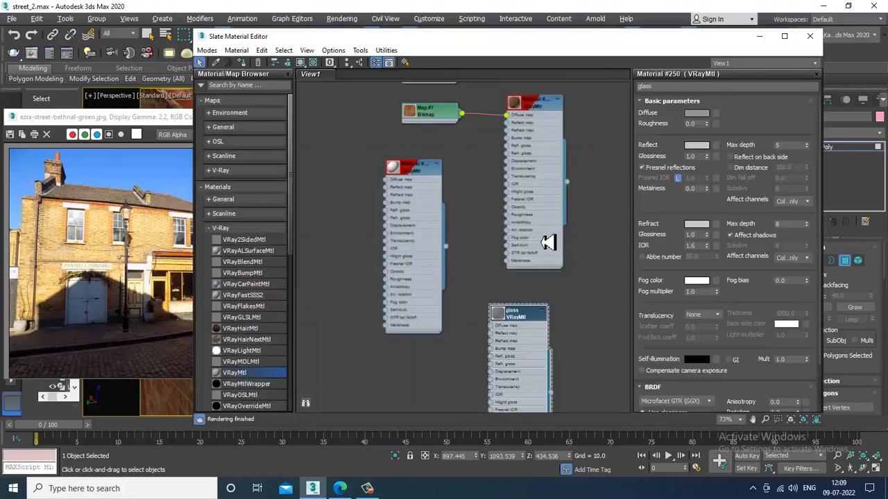
left_click(424, 170)
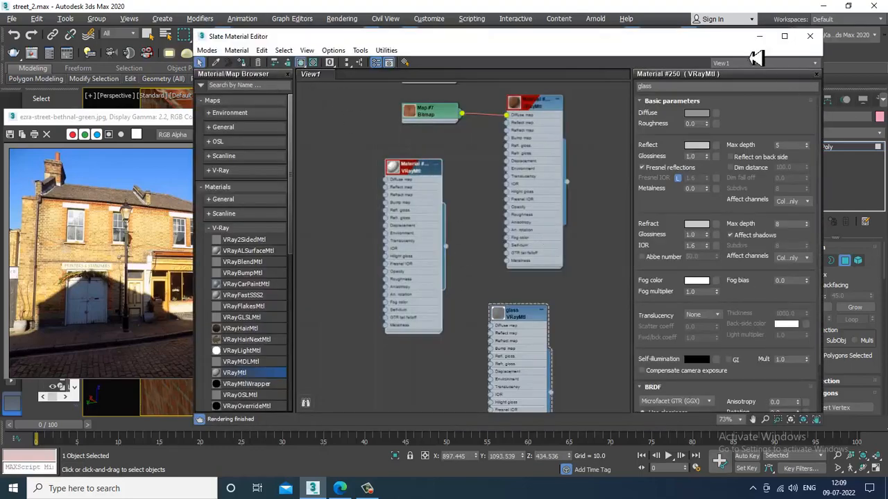
left_click(760, 37)
scroll(529, 365, "down", 5)
middle_click_drag(619, 328, 571, 296, "alt")
middle_click_drag(600, 260, 845, 188, "alt")
- Apply the glass material to the pane polygons of pink window Box020
left_click(815, 147)
middle_click_drag(679, 250, 561, 231, "alt")
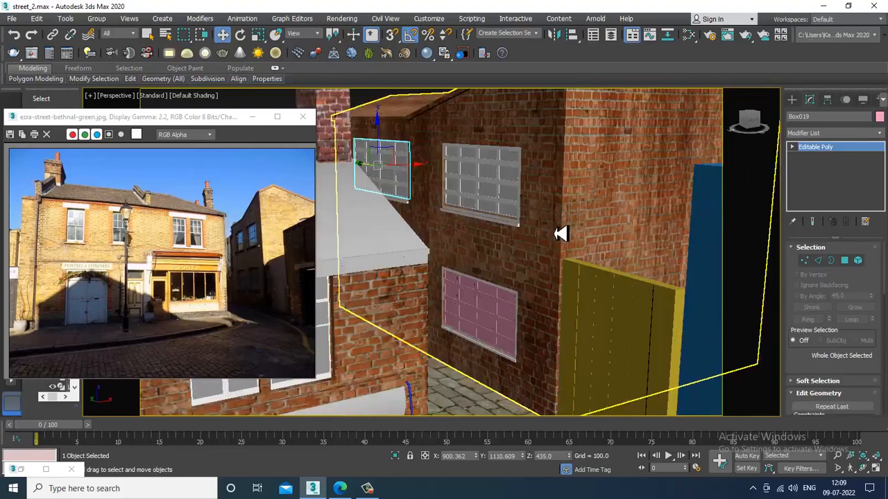
left_click(512, 322)
scroll(513, 322, "up", 3)
middle_click_drag(513, 322, 511, 291, "alt")
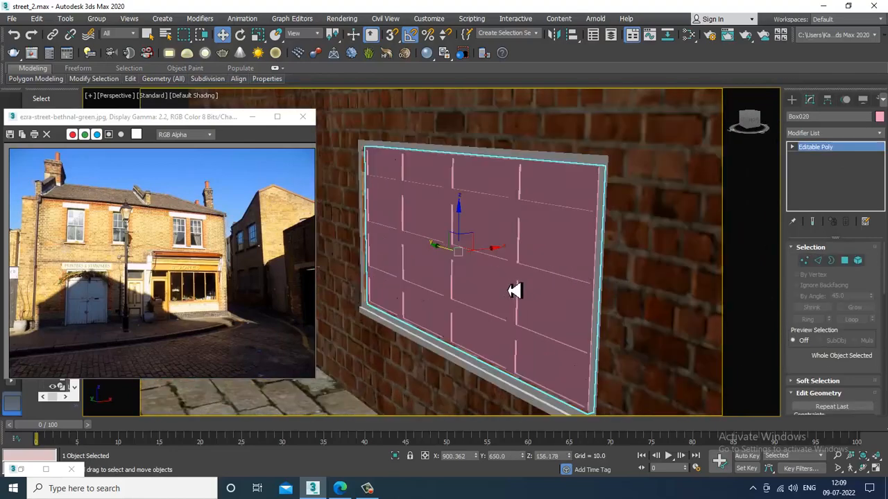
left_click(844, 260)
key("m")
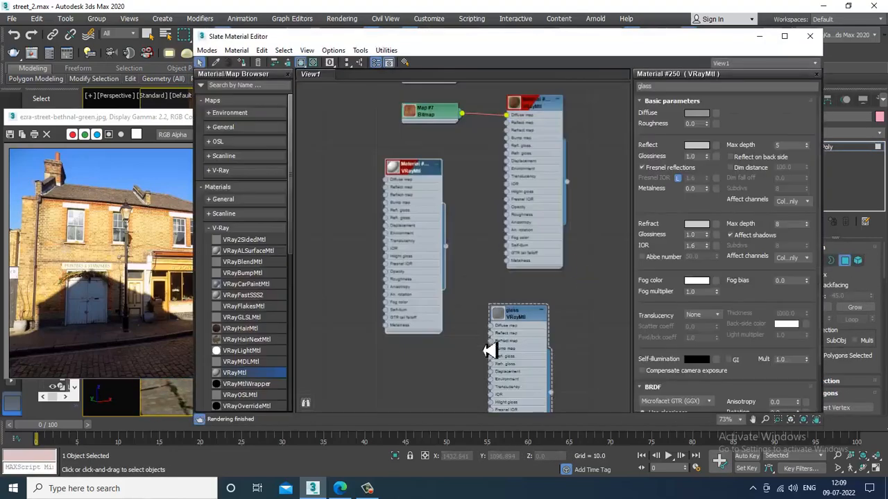
left_click(538, 317)
left_click(244, 62)
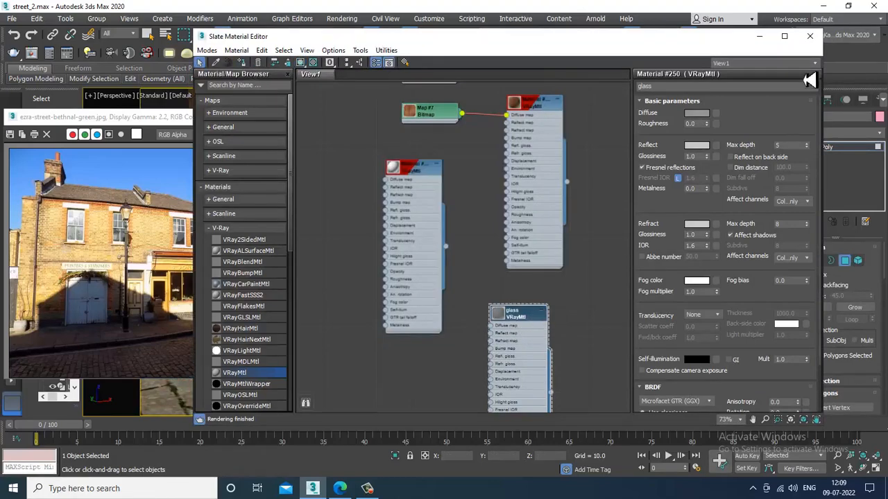
left_click(809, 36)
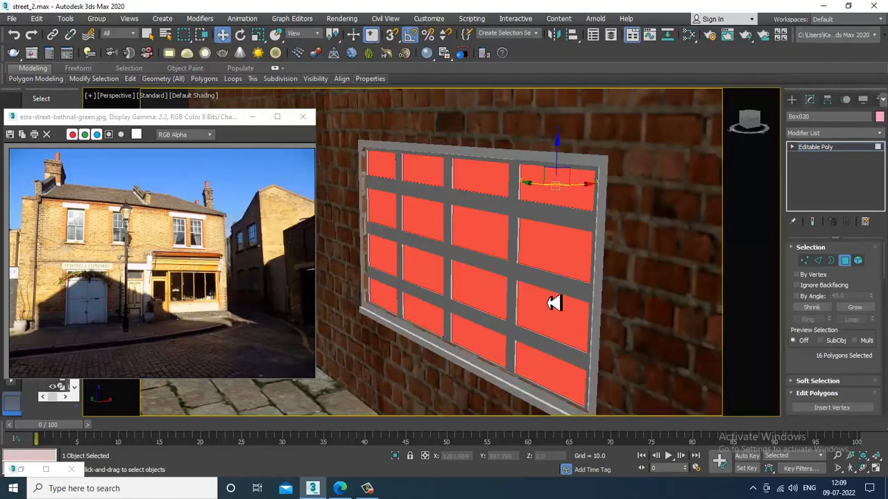
- Invert the selection to Box020's frame bars and assign the white Material #205
key("ctrl+a")
key("m")
left_click(510, 308)
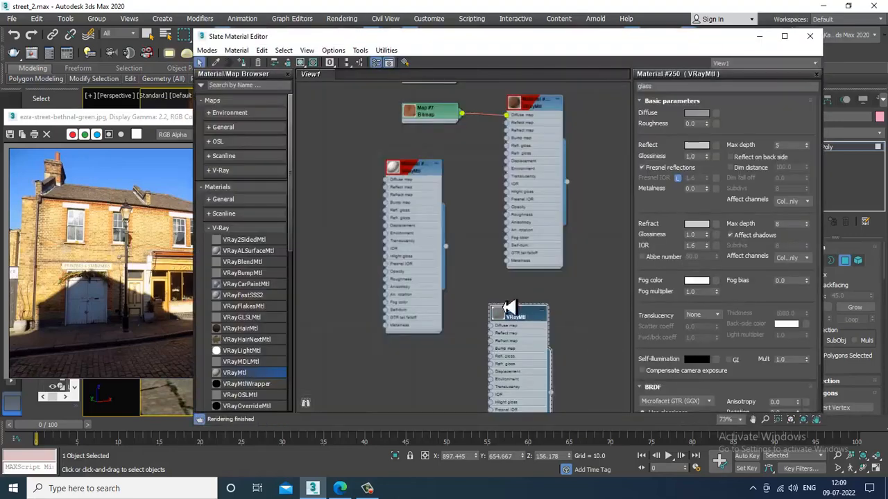
left_click(426, 177)
left_click(245, 62)
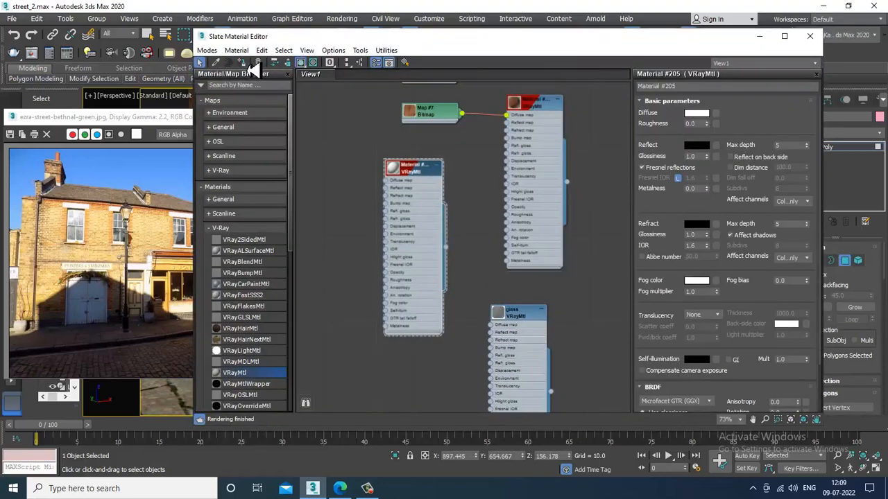
left_click(760, 37)
scroll(572, 206, "down", 3)
middle_click_drag(571, 207, 658, 226, "alt")
left_click(825, 148)
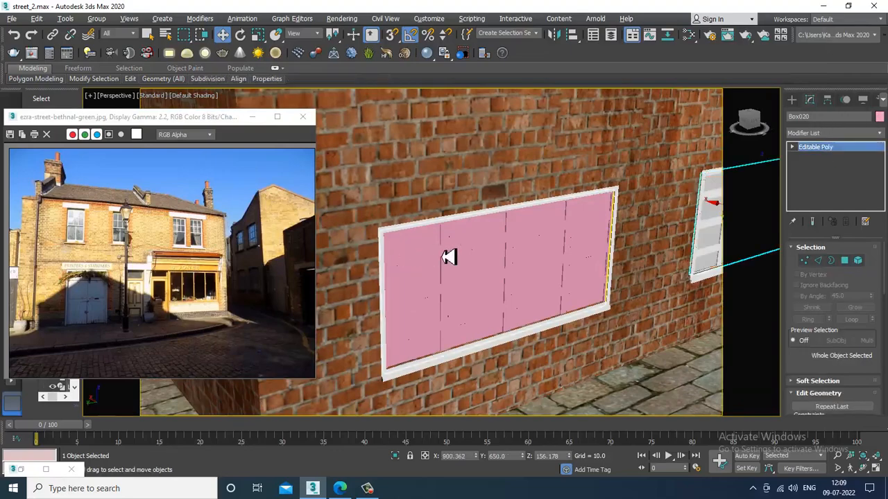
- Assign the glass material to the pane polygons of the second window, Box021
left_click(448, 254)
scroll(448, 271, "up", 3)
left_click(844, 261)
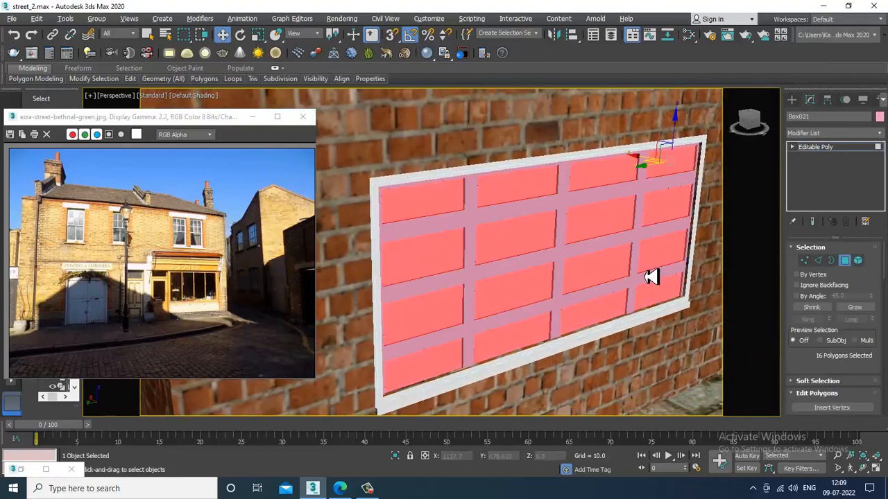
key("m")
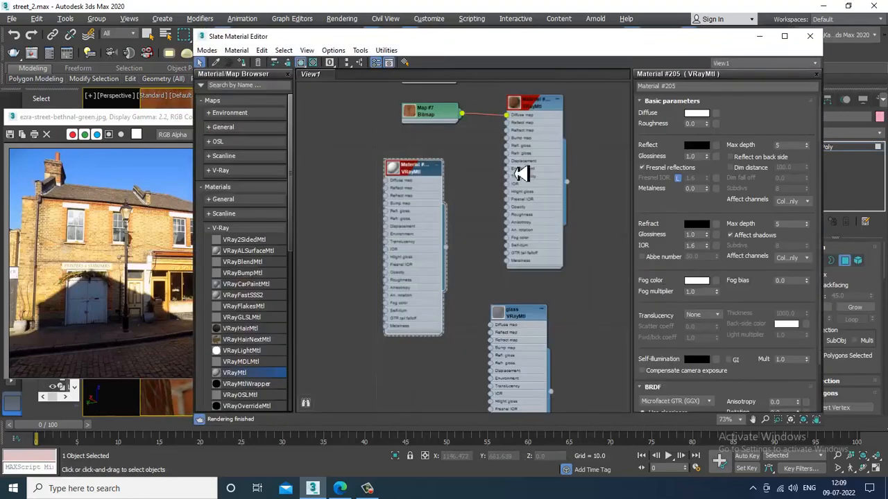
left_click(527, 324)
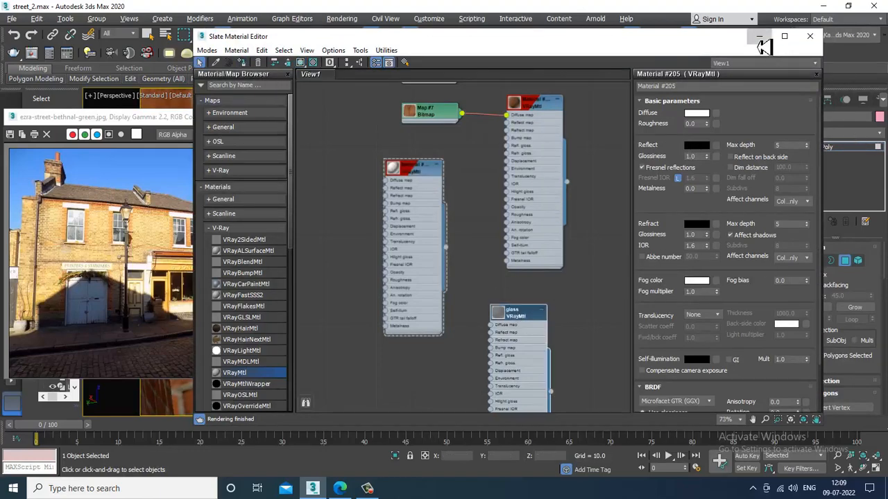
left_click(810, 36)
- Invert the selection to Box021's frame bars and give them the white Material #205
key("ctrl+i")
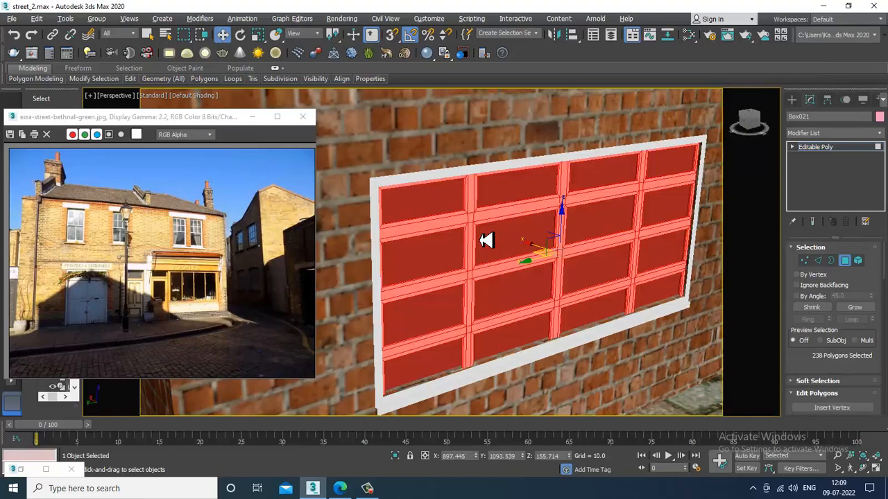
key("m")
left_click(408, 174)
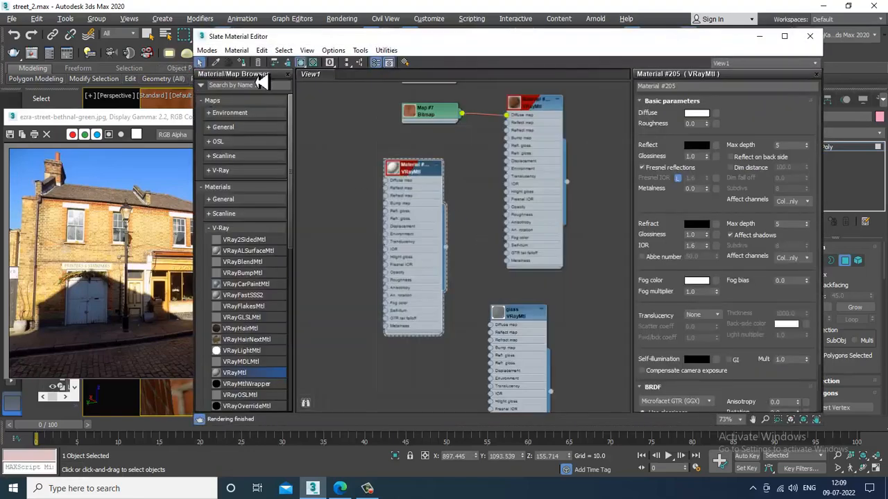
left_click(810, 36)
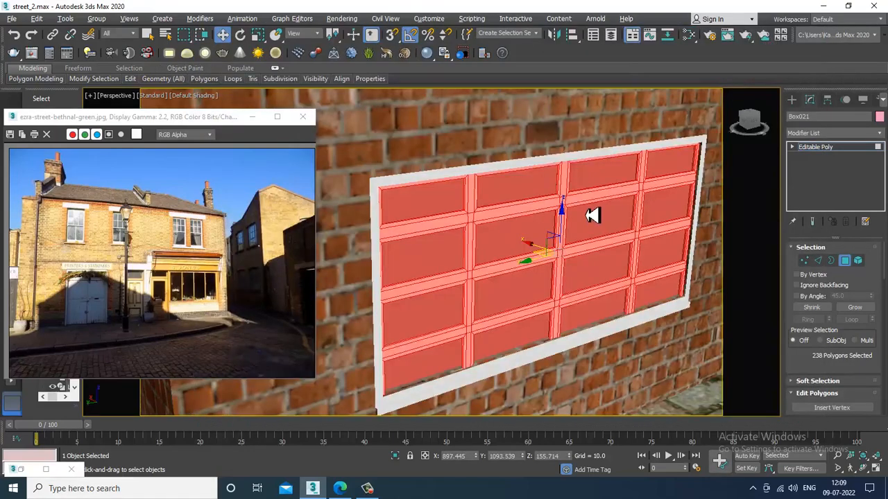
scroll(568, 241, "down", 4)
middle_click_drag(568, 242, 458, 233, "alt")
scroll(531, 245, "down", 6)
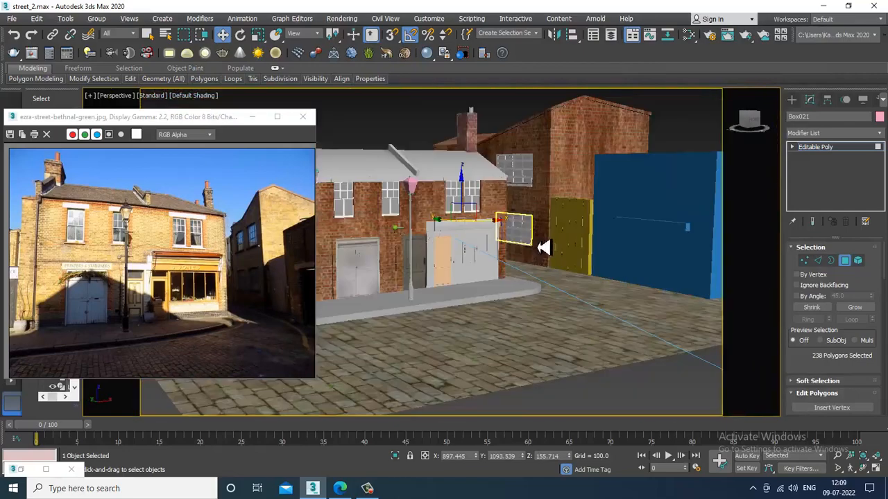
- Select the front brick building in Polygon mode and maximize the Front view
middle_click_drag(539, 227, 745, 215, "alt")
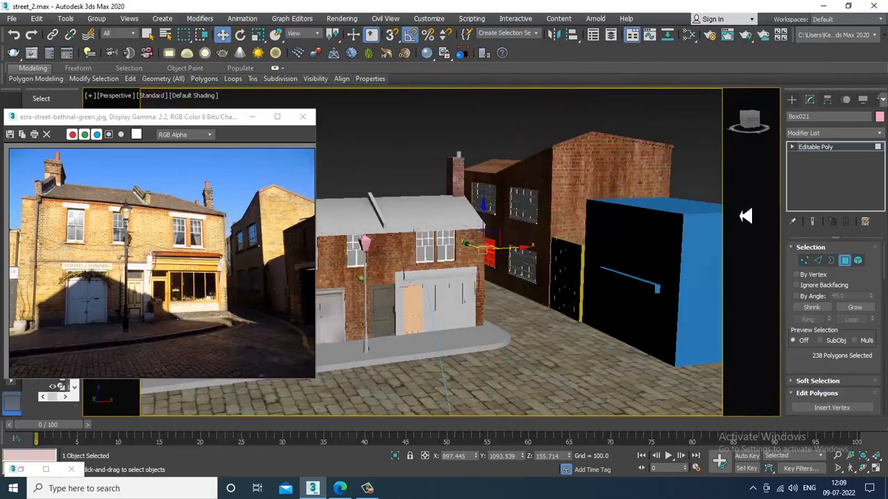
left_click(845, 152)
scroll(450, 238, "up", 3)
middle_click_drag(450, 239, 527, 239)
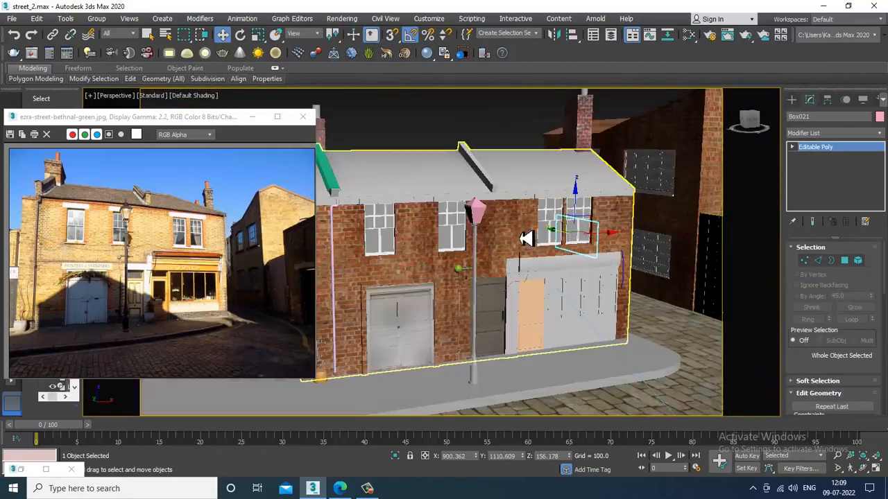
left_click(398, 185)
middle_click_drag(398, 185, 491, 250, "alt")
left_click(834, 263)
left_click(844, 262)
key("alt+w")
key("alt+w")
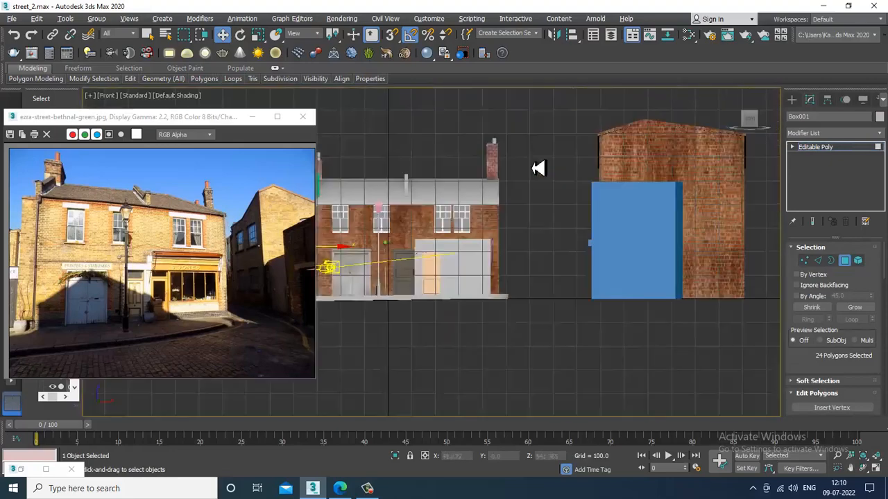
scroll(593, 220, "down", 4)
middle_click_drag(594, 219, 587, 225)
- Box-select the building's upper band, then subtract the facade so only the roof faces remain
left_click_drag(753, 270, 749, 265)
scroll(530, 296, "up", 2)
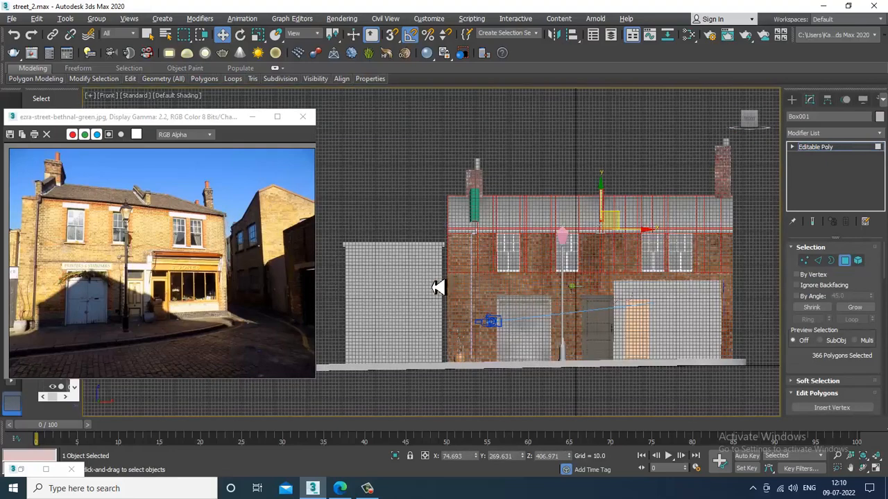
key("F2")
left_click_drag(409, 249, 746, 265, "alt")
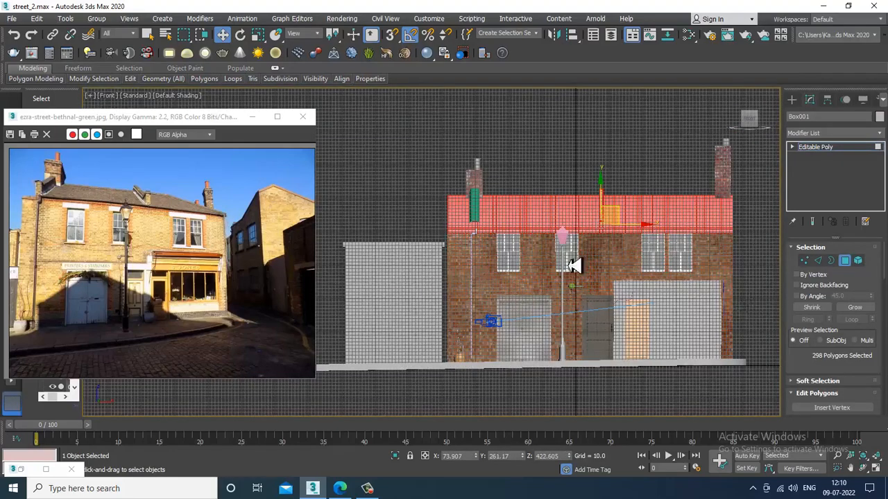
scroll(569, 264, "up", 3)
scroll(477, 267, "down", 3)
middle_click_drag(548, 306, 484, 311)
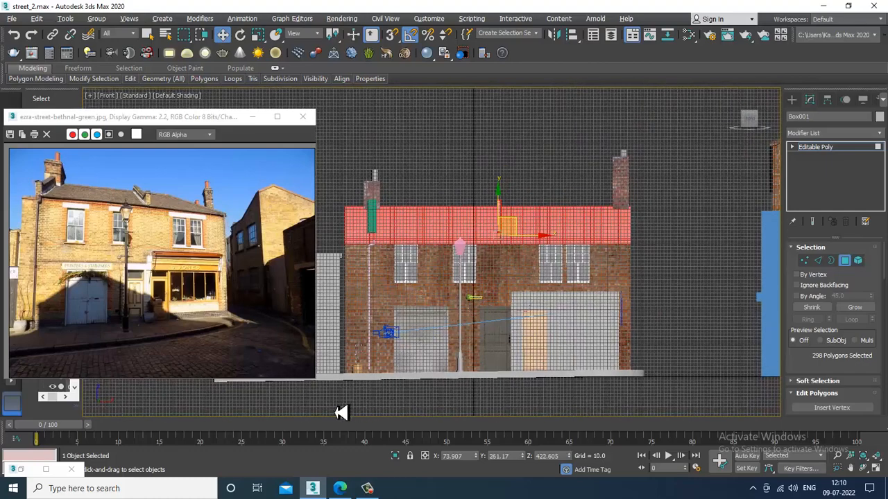
left_click_drag(751, 296, 782, 252)
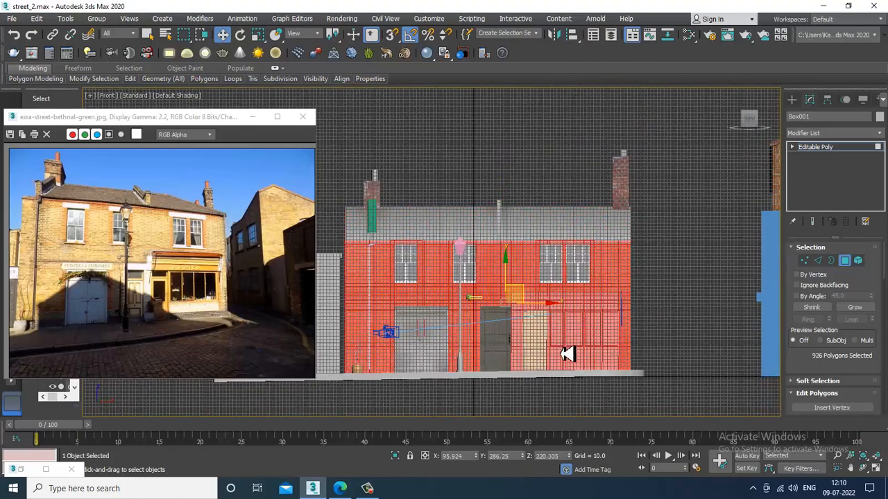
key("ctrl+z")
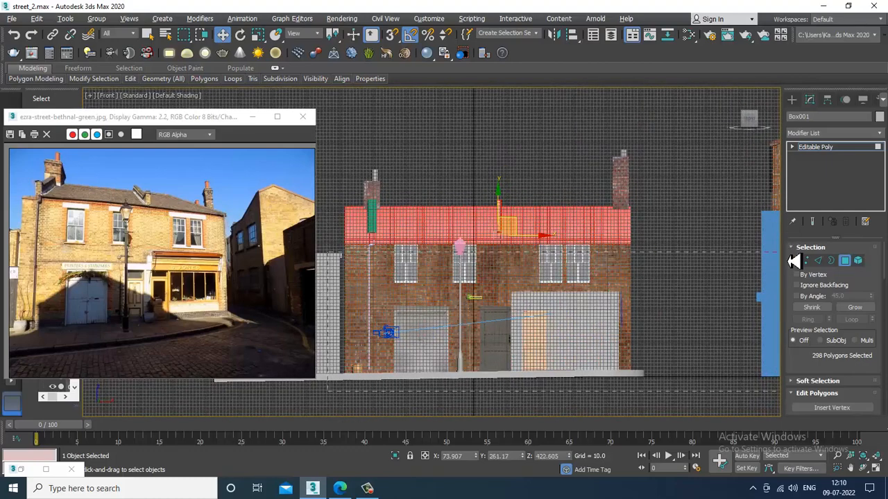
left_click_drag(797, 252, 797, 252, "alt")
- Maximize the perspective view and add the fascia faces on either side of the drainpipe
key("alt+w")
middle_click(677, 360)
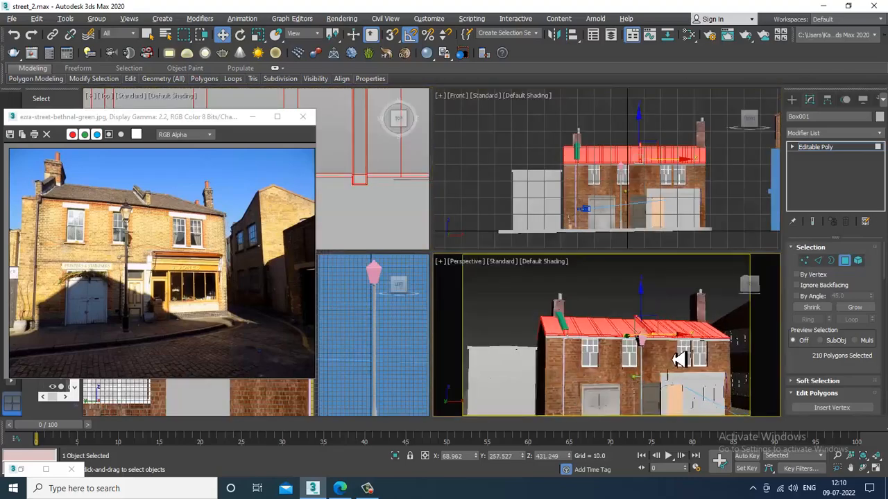
key("alt+w")
middle_click_drag(679, 359, 569, 269, "alt")
scroll(515, 253, "up", 2)
left_click(524, 265, "ctrl")
left_click(496, 264, "ctrl")
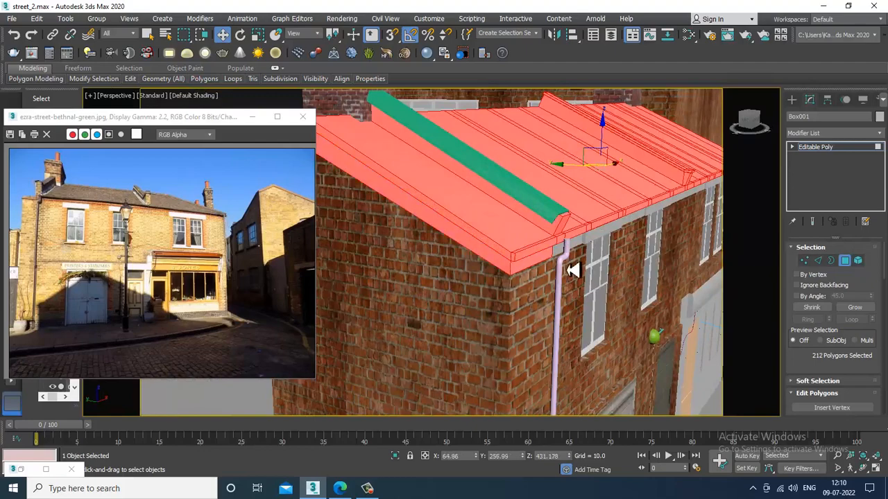
left_click(558, 257, "ctrl")
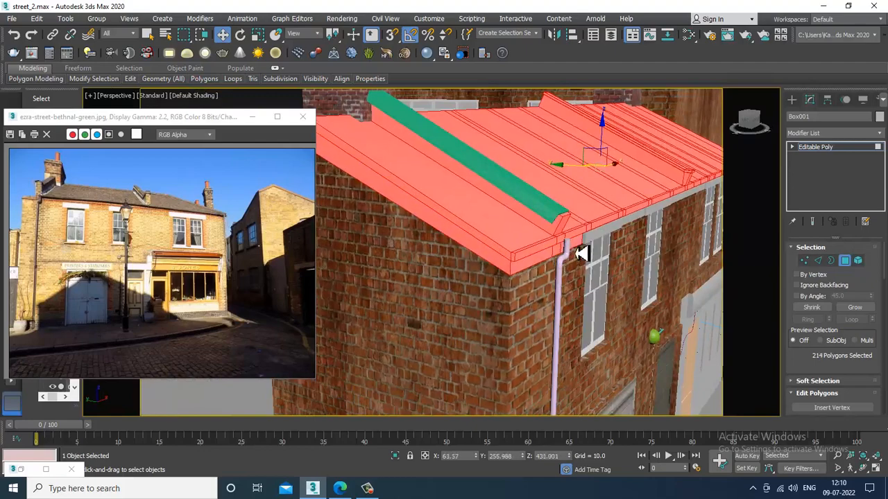
left_click(606, 238, "ctrl")
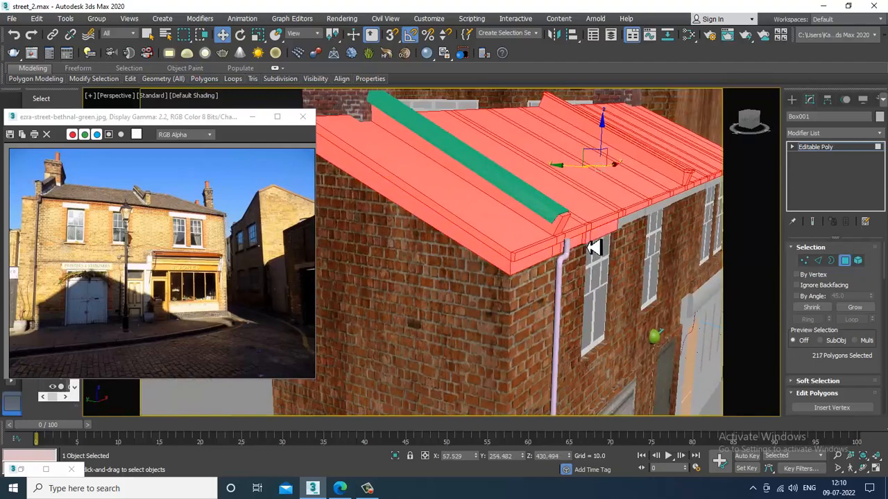
- Add the fascia faces under the front roof edge to the selection
middle_click_drag(593, 248, 572, 258, "alt")
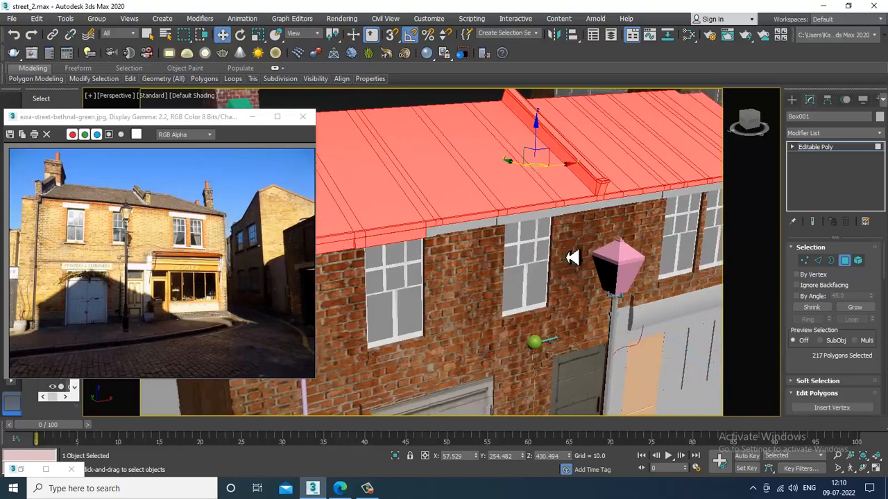
left_click(469, 231, "ctrl")
left_click(442, 240, "ctrl")
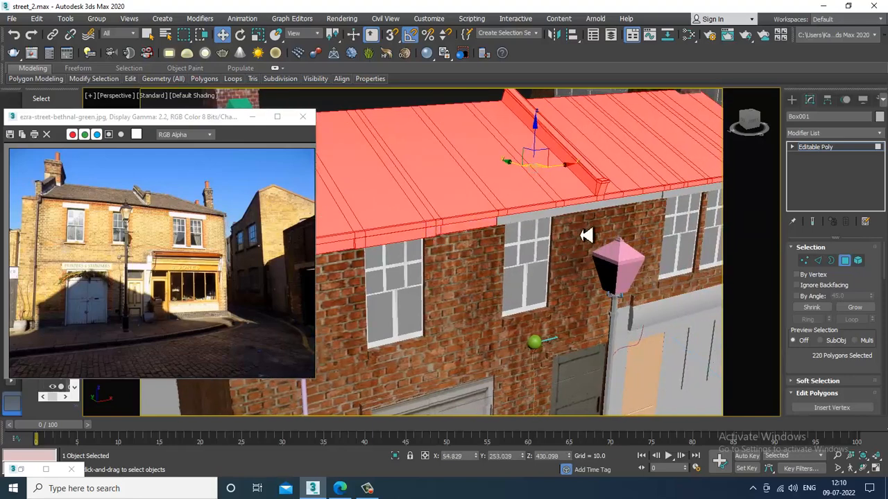
left_click(530, 221, "ctrl")
left_click(504, 225, "ctrl")
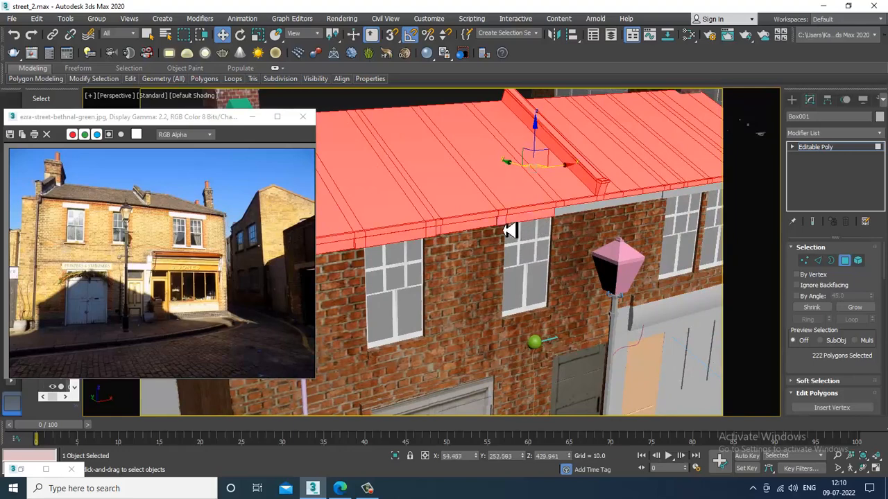
left_click(577, 211, "ctrl")
left_click(579, 207, "ctrl")
- Add more fascia polygons along the roof edge, undoing one stray addition
left_click(600, 207, "ctrl")
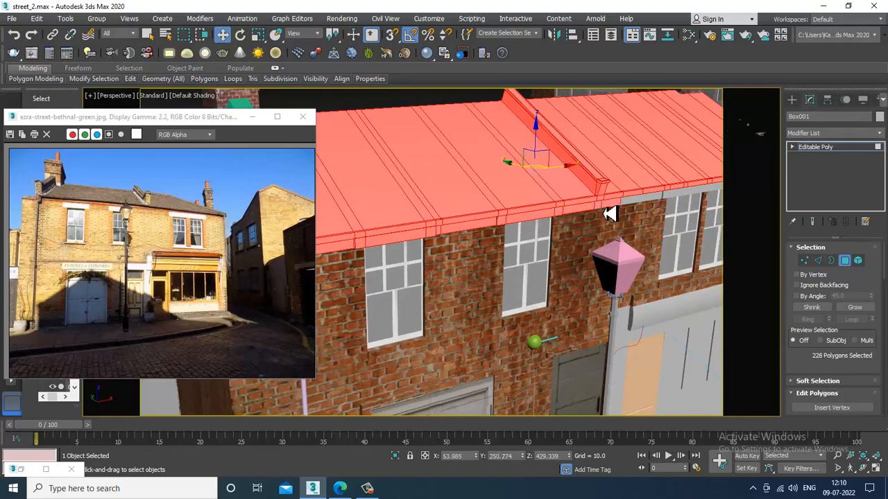
left_click(630, 202, "ctrl")
left_click(649, 200, "ctrl")
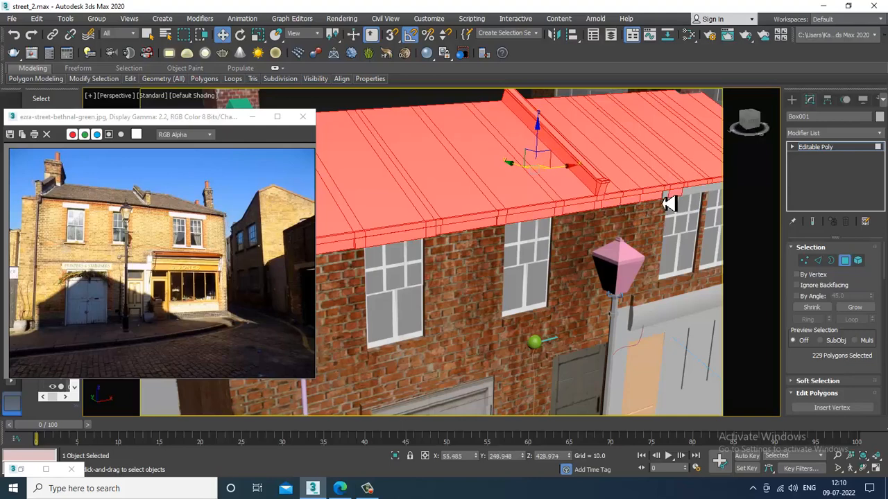
left_click(671, 201, "ctrl")
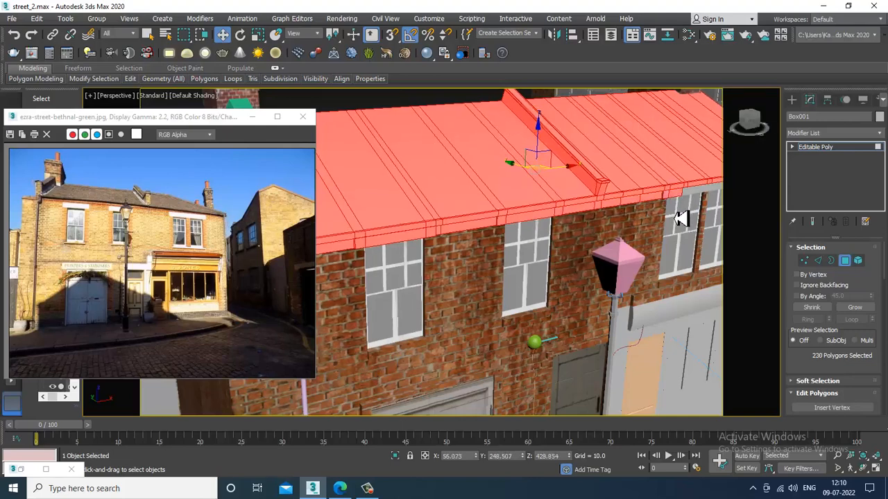
key("ctrl+z")
key("ctrl+z")
key("ctrl+z")
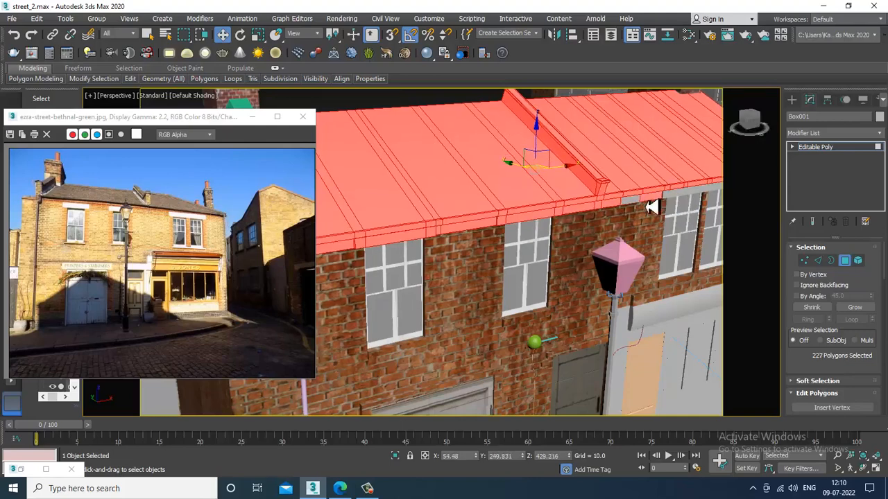
left_click(636, 203, "ctrl")
scroll(647, 210, "up", 3)
- Add the fascia polygons above the right-hand windows
middle_click_drag(719, 208, 630, 232, "alt")
scroll(607, 234, "up", 2)
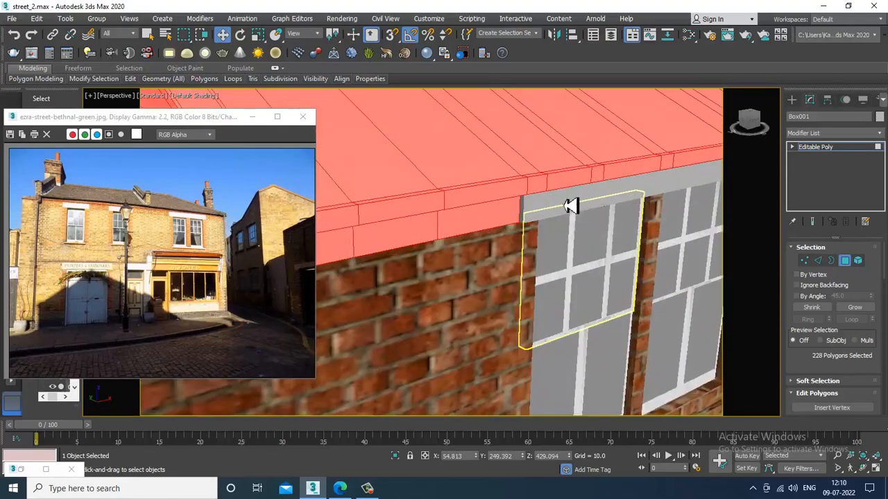
left_click(568, 205, "ctrl")
left_click(539, 212, "ctrl")
left_click(527, 216, "ctrl")
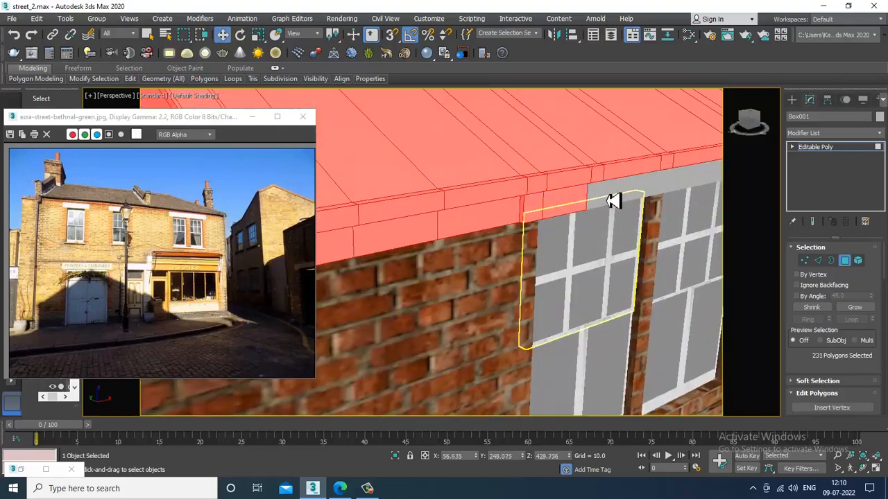
left_click(607, 200, "ctrl")
left_click(595, 203, "ctrl")
- Add the remaining fascia polygons along the roof edge up to its end
middle_click_drag(689, 202, 481, 238)
left_click(459, 231, "ctrl")
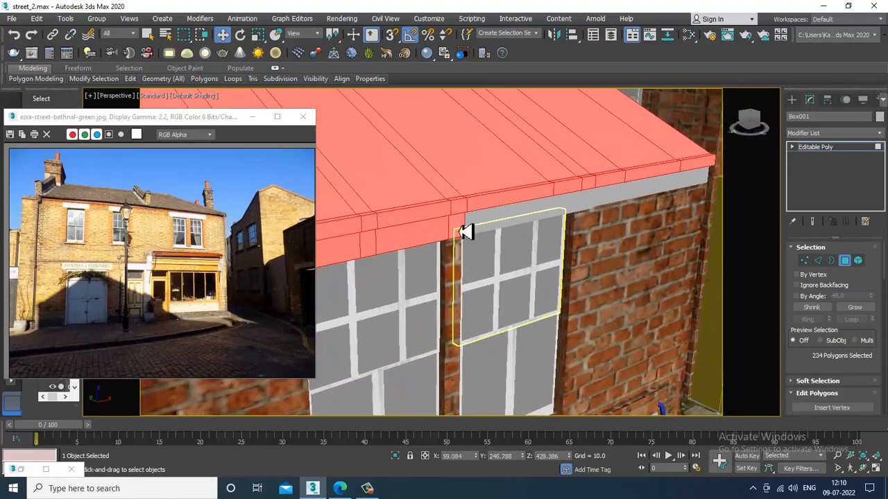
left_click(513, 224, "ctrl")
left_click(590, 202, "ctrl")
left_click(574, 209, "ctrl")
left_click(612, 200, "ctrl")
left_click(657, 194, "ctrl")
left_click(703, 186, "ctrl")
- Add the side and gable-end fascia polygons, reaching 244 selected polygons
scroll(705, 188, "down", 4)
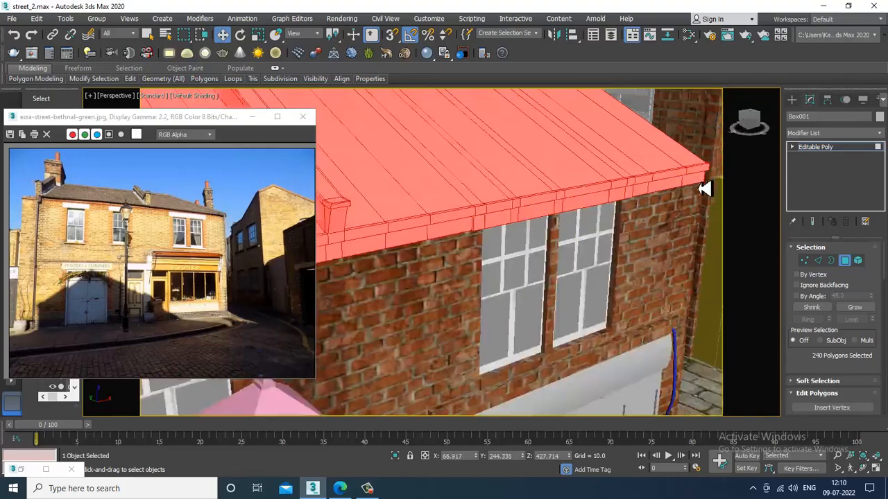
middle_click_drag(705, 188, 565, 217, "alt")
left_click(509, 303, "ctrl")
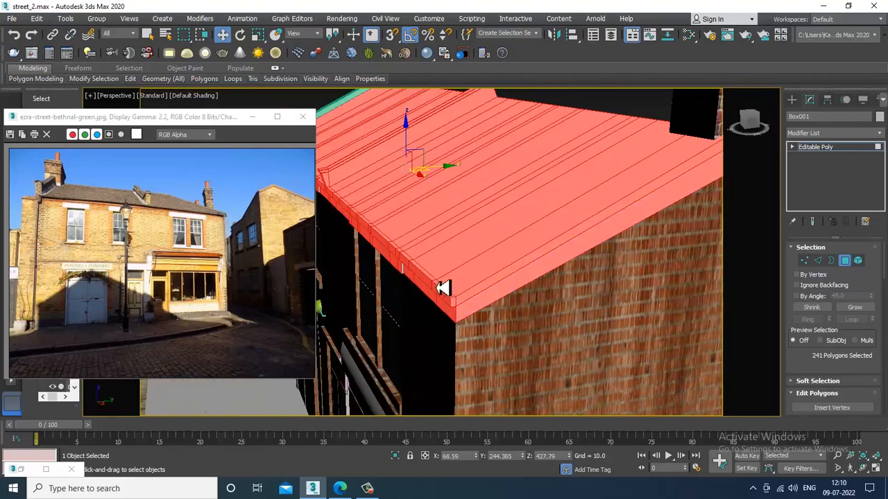
left_click(411, 276, "ctrl")
scroll(420, 275, "down", 4)
middle_click_drag(693, 285, 545, 254, "alt")
scroll(546, 254, "up", 2)
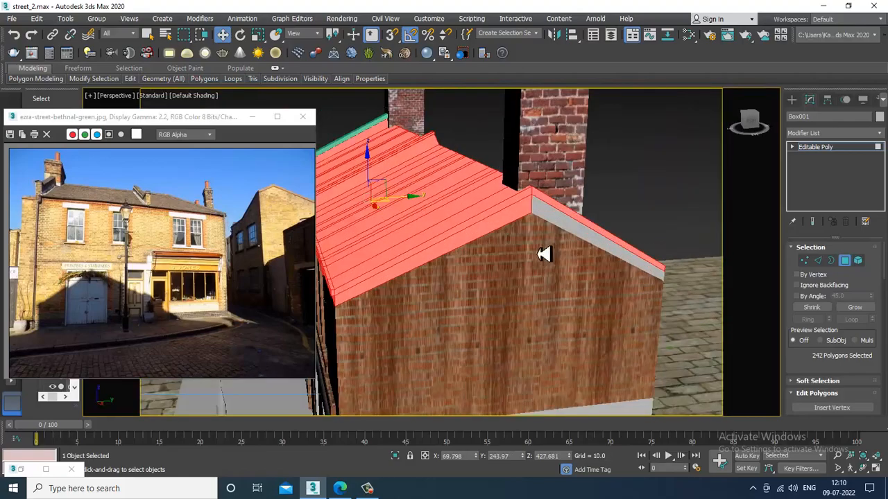
left_click(566, 228, "ctrl")
scroll(567, 229, "down", 4)
middle_click_drag(599, 256, 639, 246, "alt")
left_click(455, 197, "ctrl")
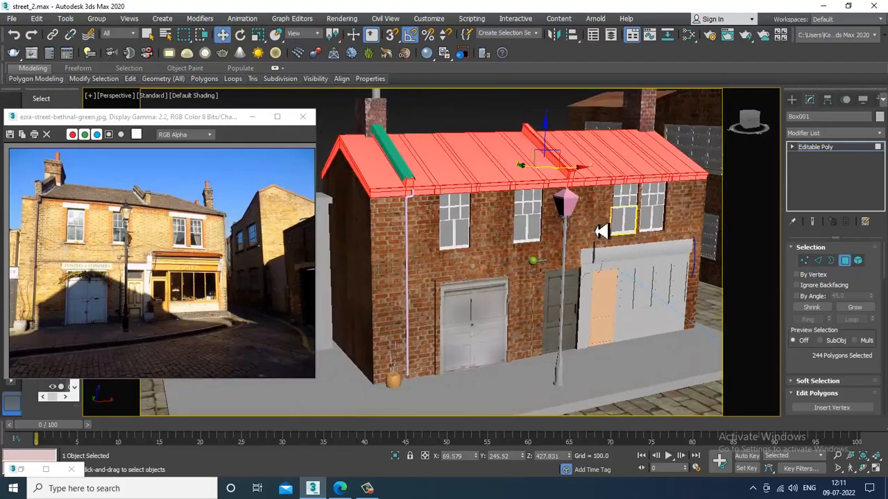
key("m")
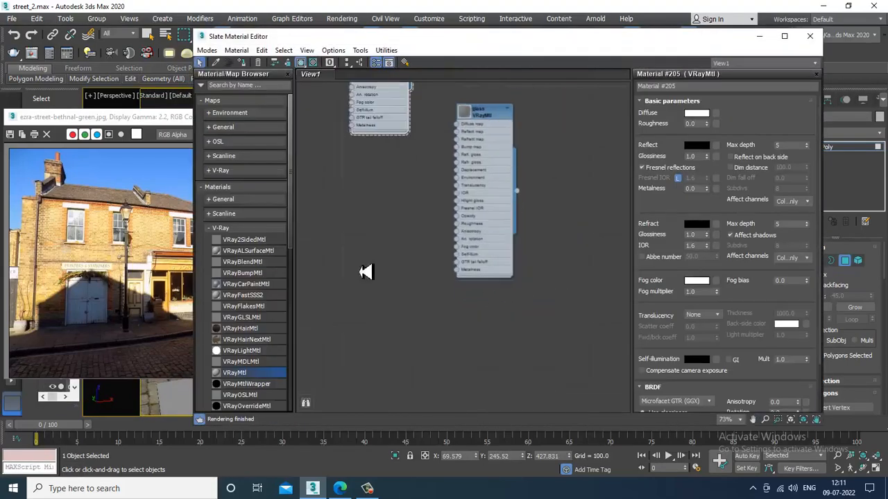
- Create a new VRayMtl with New texture.psd loaded as its Bitmap diffuse map
left_click_drag(264, 378, 375, 215)
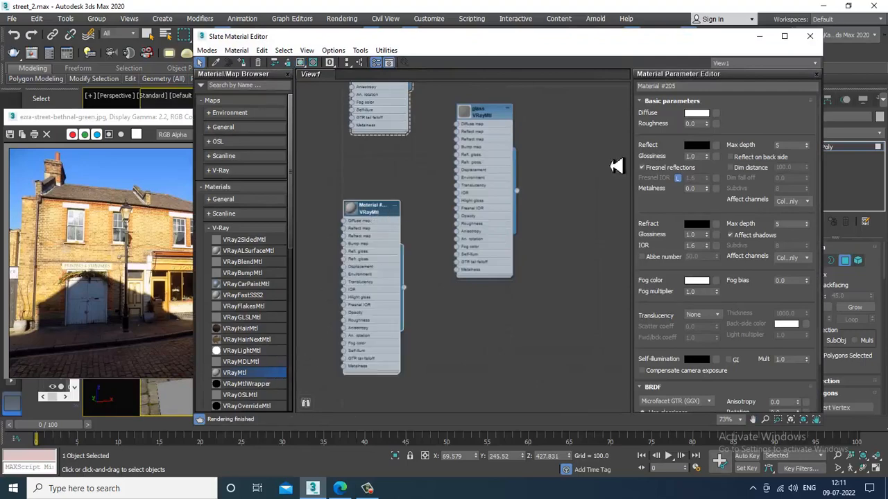
left_click(716, 114)
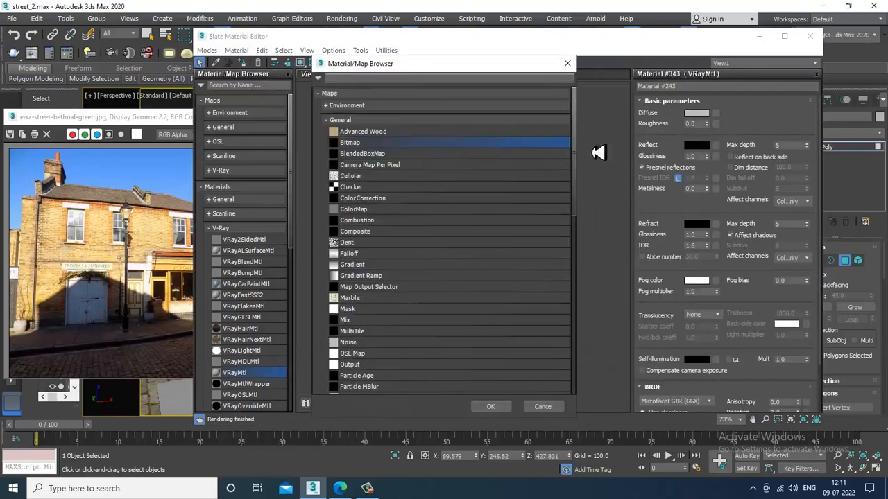
double_click(366, 145)
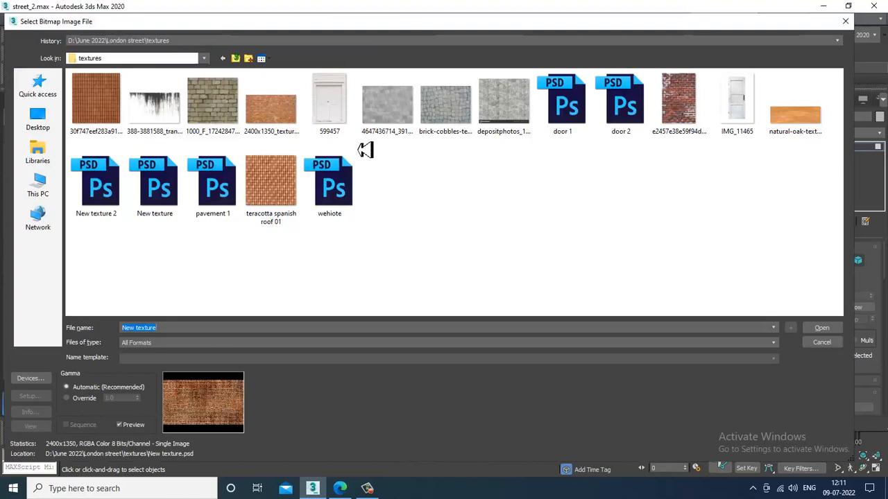
double_click(118, 113)
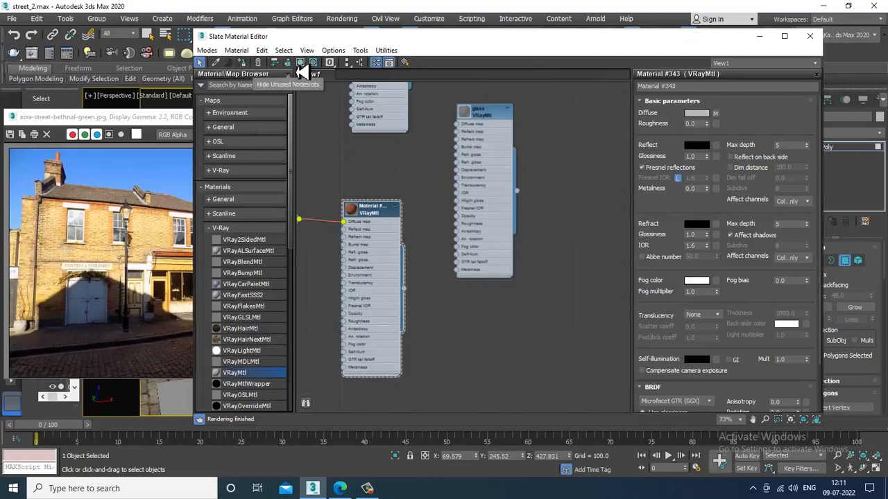
- Add a UVW Map modifier with Box projection to the building
left_click(760, 36)
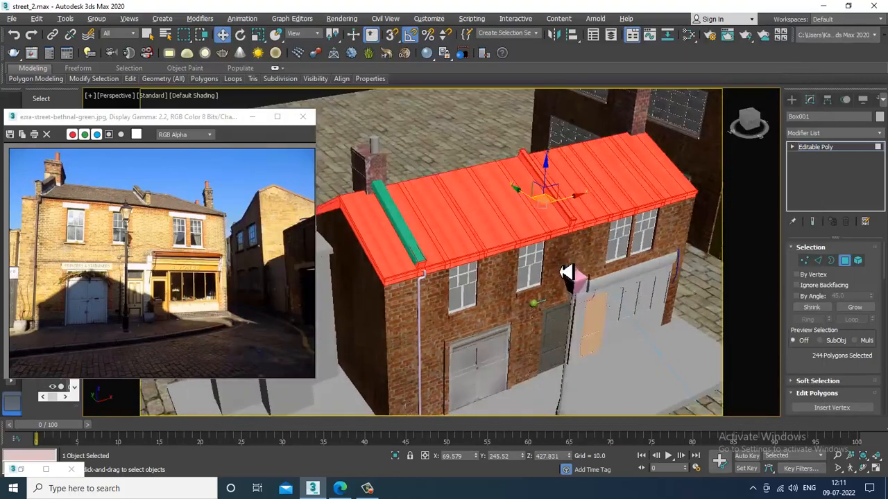
scroll(565, 272, "up", 3)
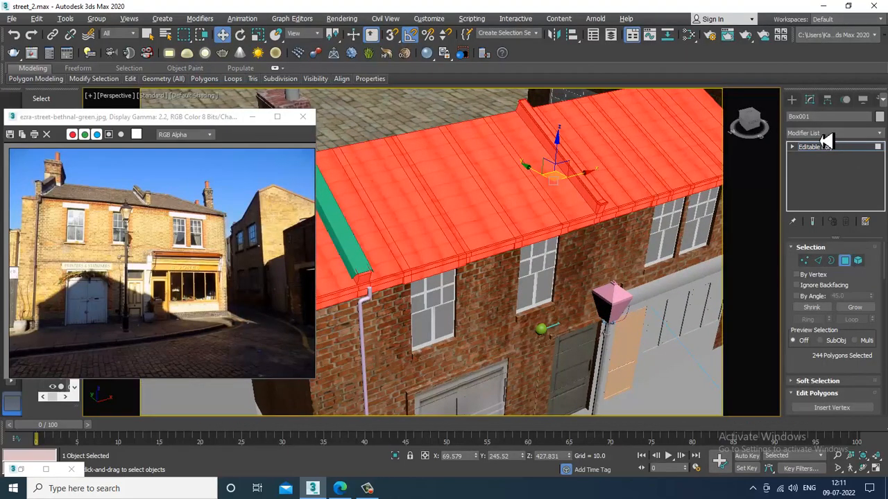
left_click(826, 138)
key("u")
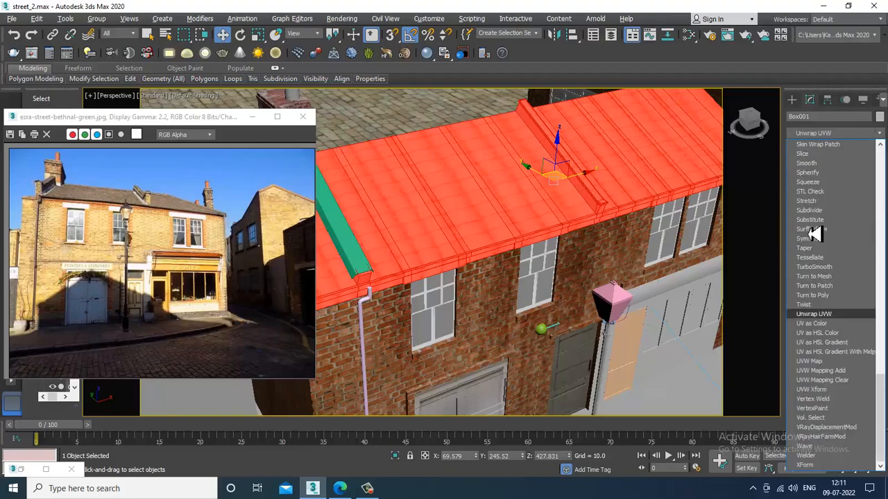
left_click(815, 362)
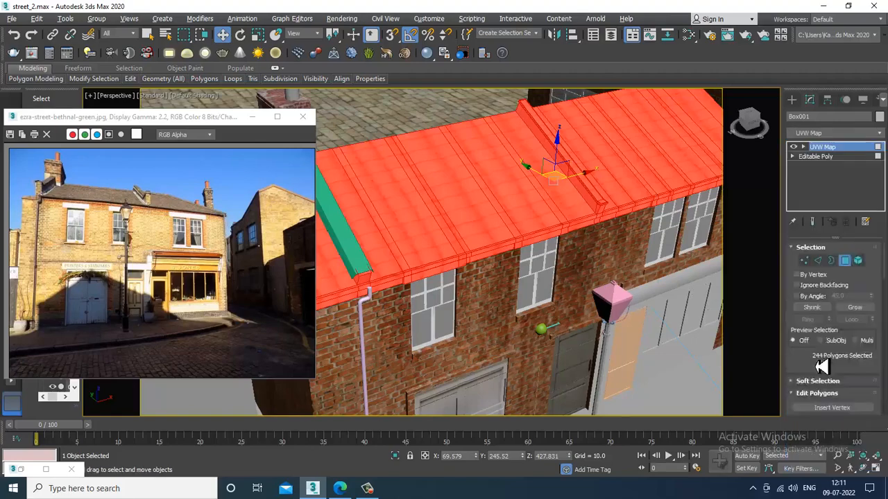
left_click(817, 312)
middle_click_drag(608, 293, 529, 244, "alt")
scroll(513, 242, "up", 2)
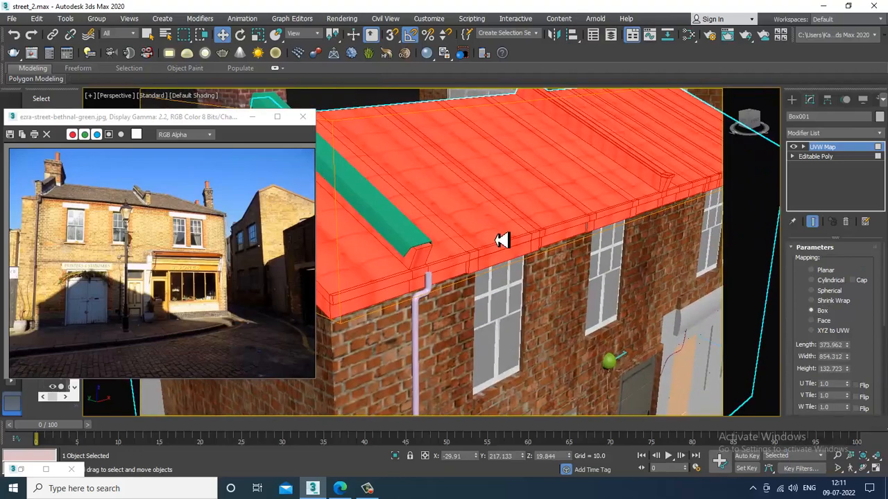
scroll(500, 241, "up", 2)
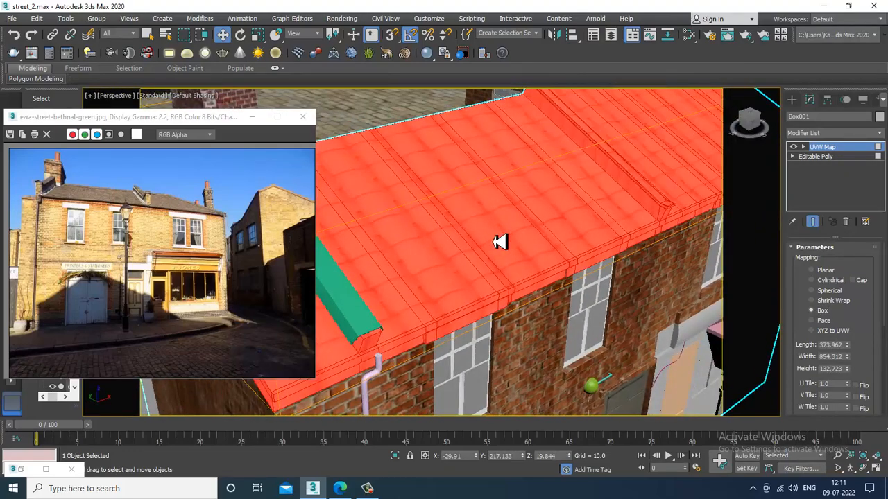
- Set the roof bitmap's U and V tiling to 5.0 and deselect the house
key("m")
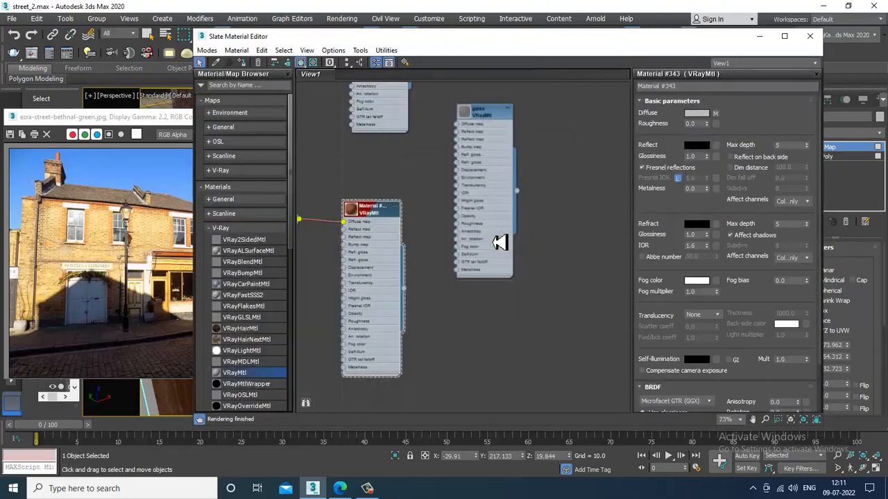
left_click(715, 113)
left_click_drag(457, 36, 628, 257)
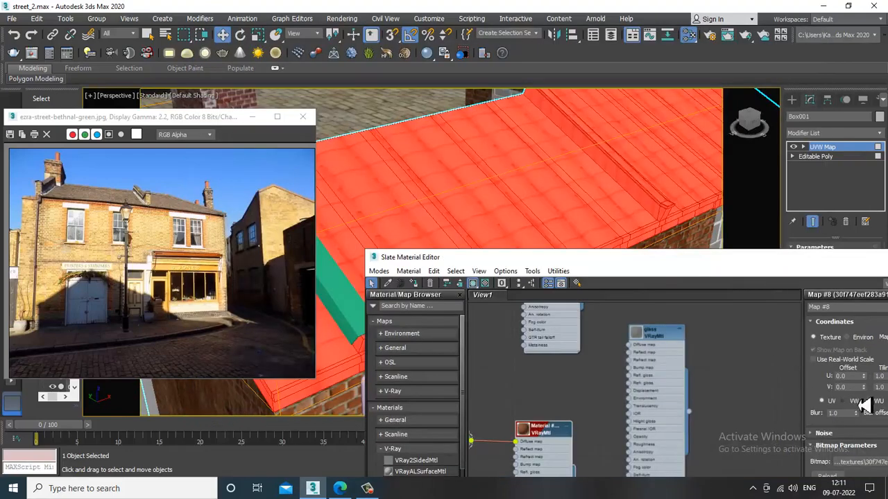
left_click_drag(885, 379, 839, 378)
type("5")
key("Tab")
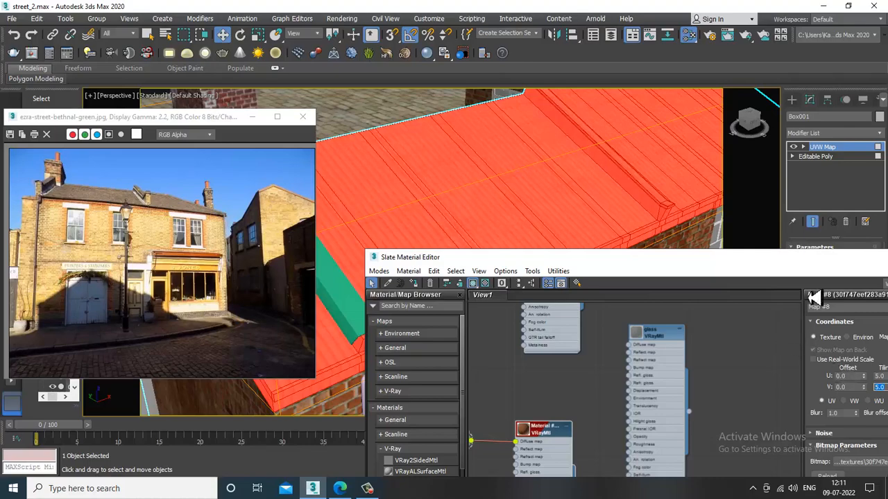
left_click_drag(773, 262, 510, 197)
left_click(667, 192)
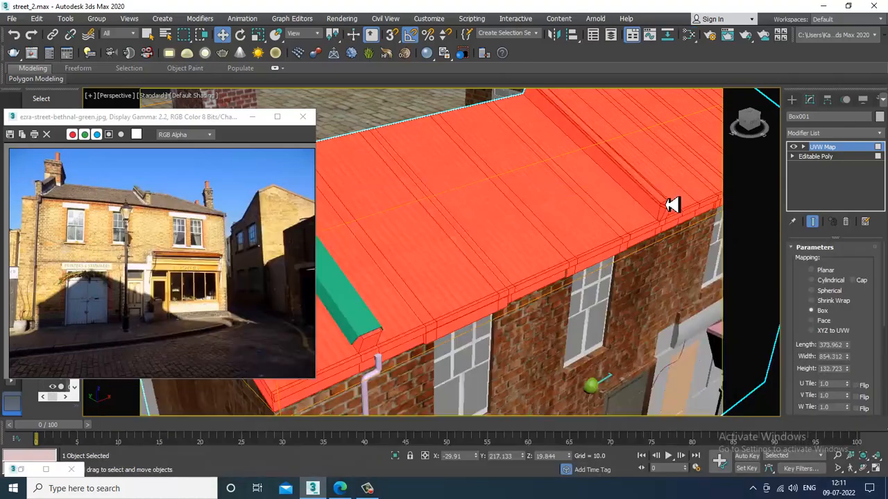
scroll(608, 234, "down", 5)
left_click(505, 105)
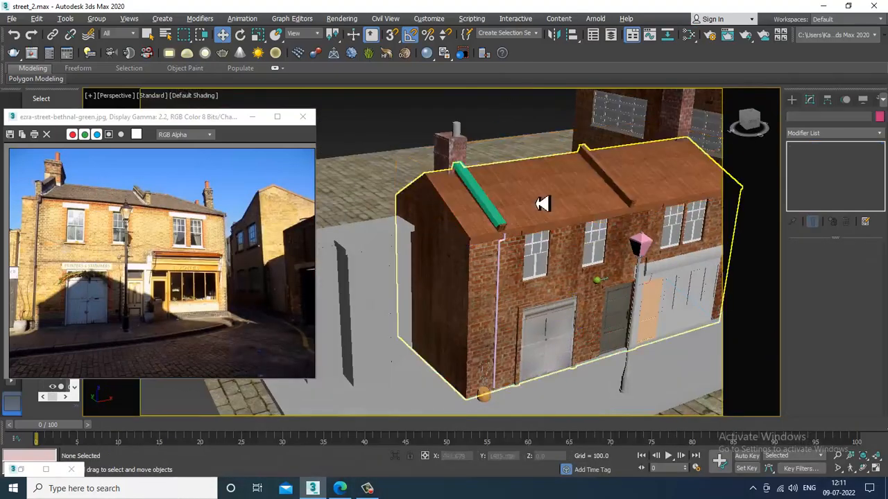
- Reselect the house and raise the UVW mapping box height to about 343
scroll(560, 229, "up", 5)
scroll(601, 234, "up", 2)
scroll(584, 236, "up", 3)
middle_click_drag(589, 208, 627, 268)
scroll(602, 278, "down", 3)
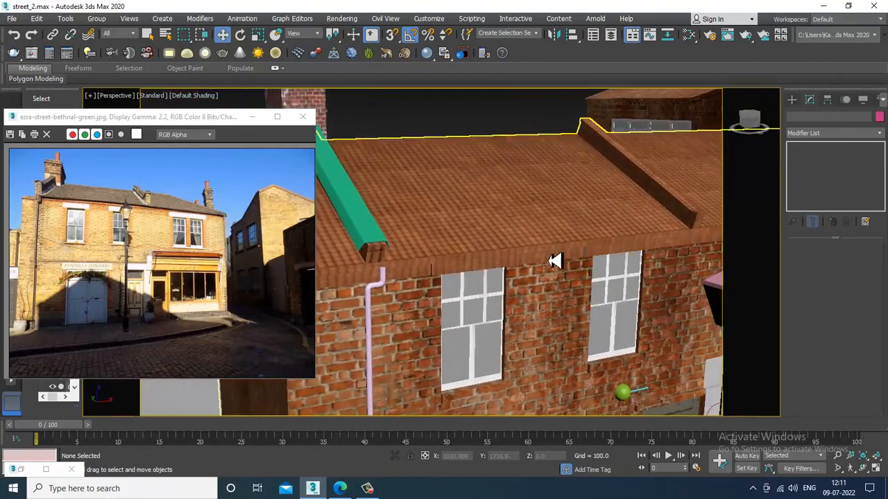
middle_click_drag(554, 260, 560, 259, "alt")
left_click(561, 259)
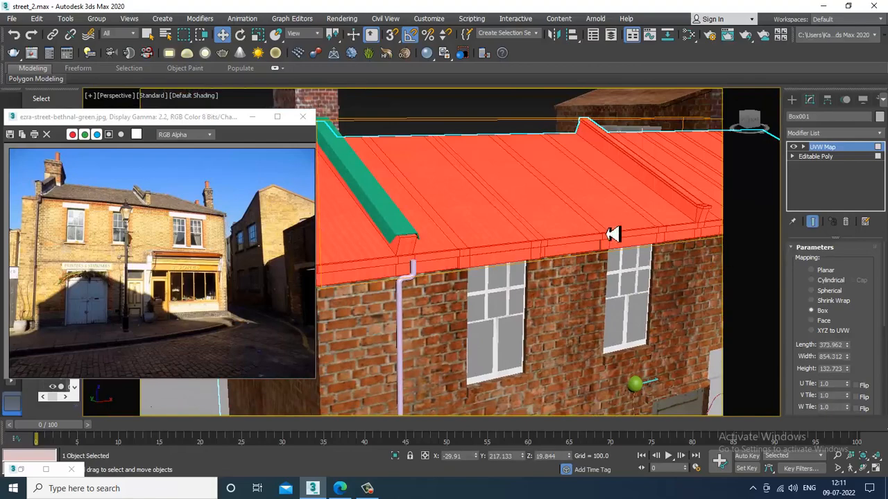
middle_click_drag(614, 233, 594, 235, "alt")
scroll(529, 251, "up", 3)
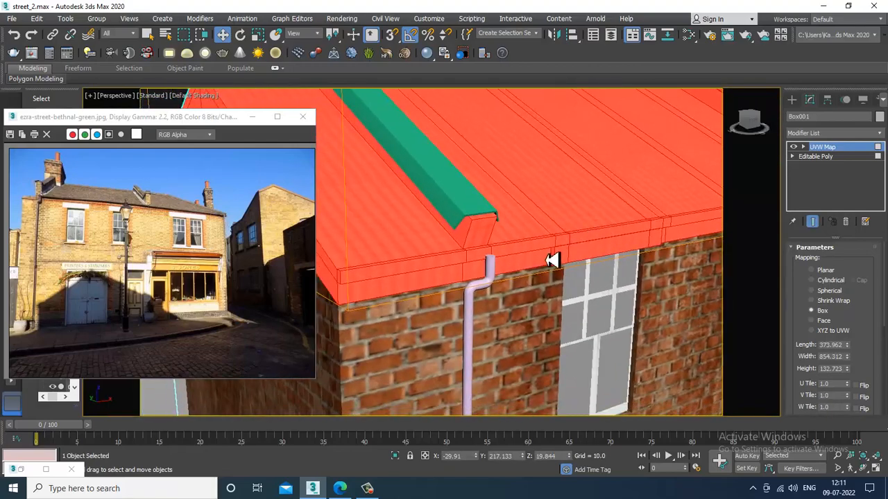
left_click_drag(847, 368, 869, 259)
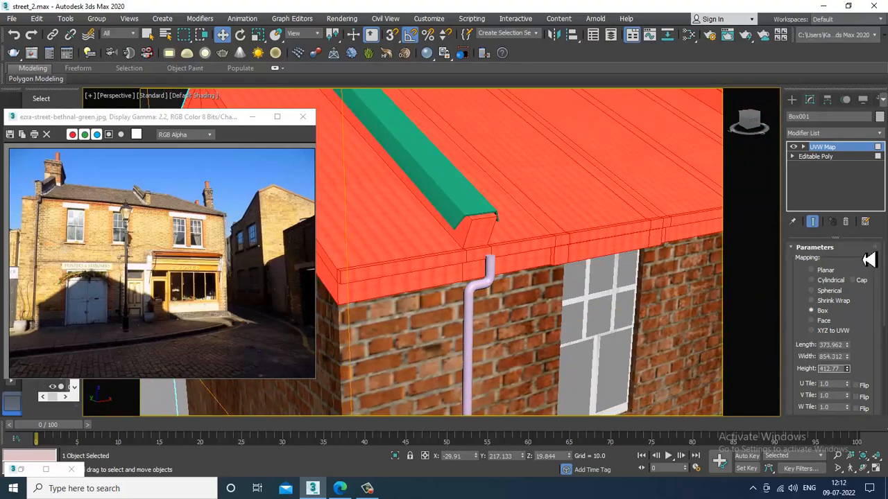
scroll(624, 242, "down", 5)
- Collapse the UVW mapping into the house mesh and deselect it
middle_click_drag(612, 234, 570, 198, "alt")
right_click(567, 190)
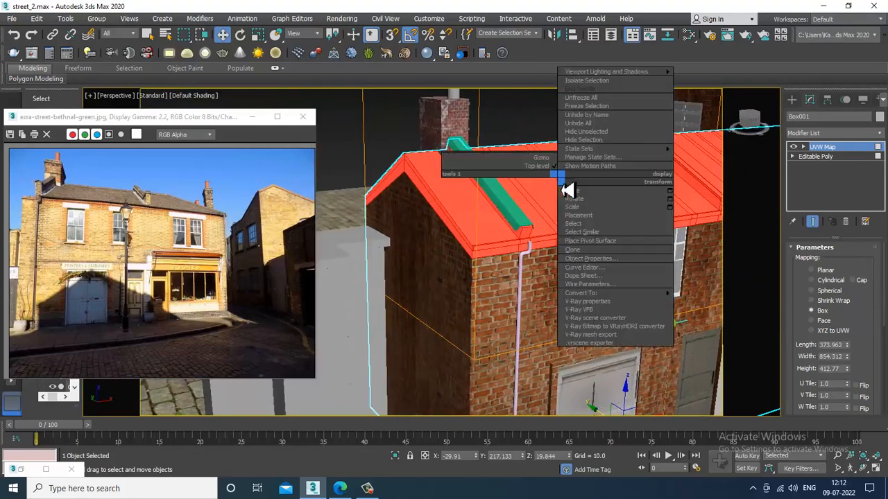
left_click(763, 310)
left_click(545, 122)
- Orbit to a wider street-level view and bring up Windows search
scroll(573, 192, "down", 5)
middle_click_drag(573, 192, 545, 257, "alt")
scroll(531, 216, "up", 5)
scroll(529, 217, "down", 2)
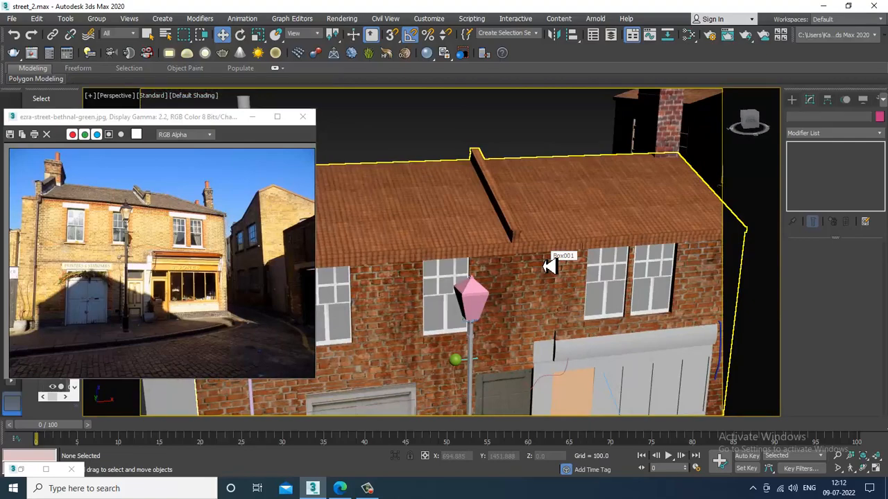
middle_click_drag(575, 254, 490, 295, "alt")
scroll(486, 277, "up", 5)
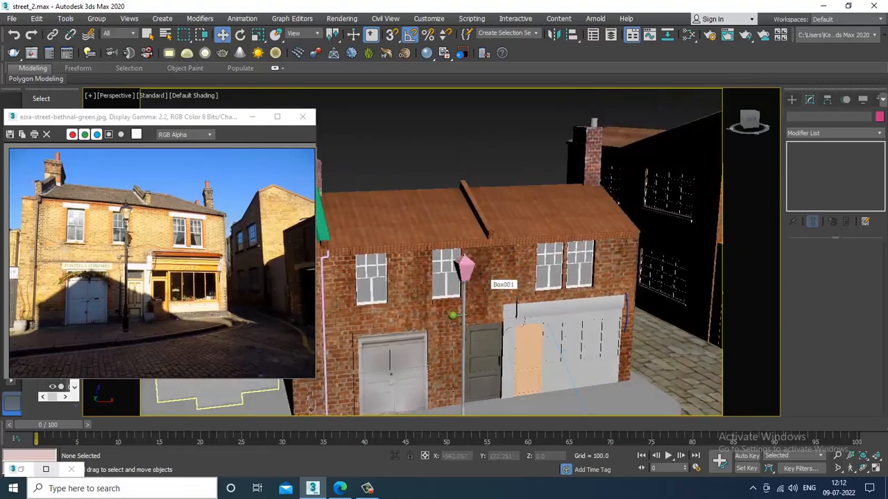
left_click(131, 488)
- Search for 'pho' and launch Adobe Photoshop CC 2017
type("p")
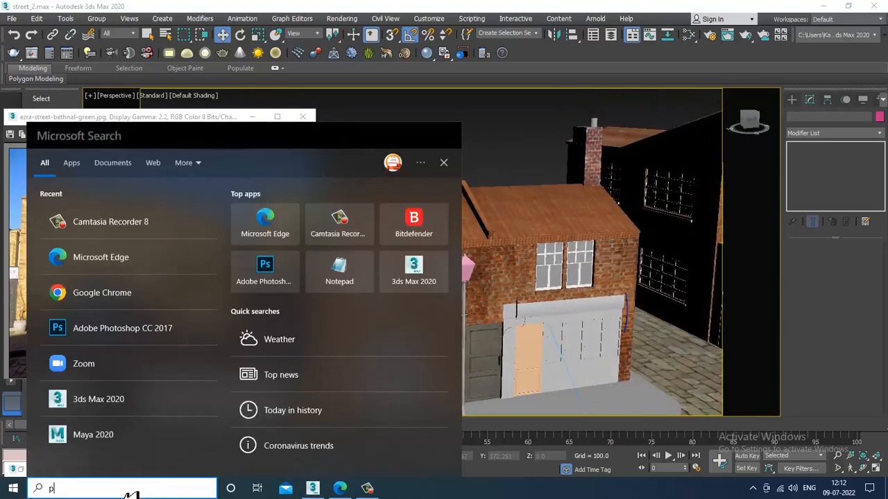
type("ho")
key("Escape")
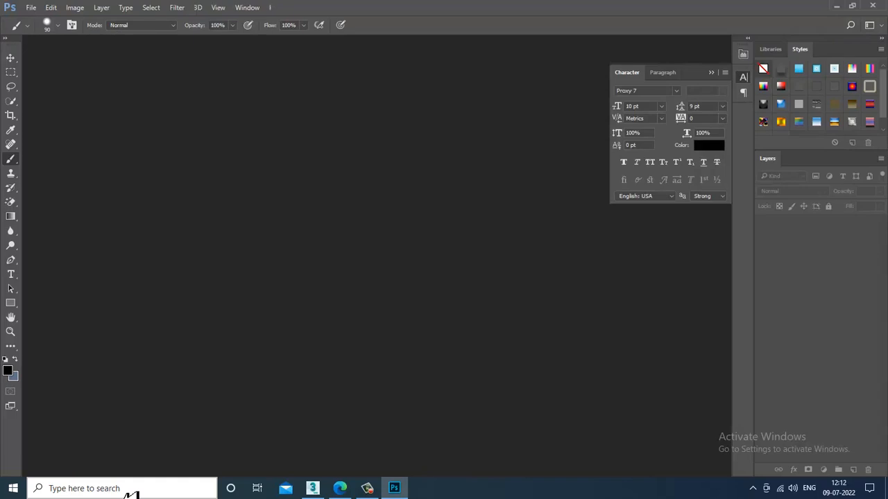
- Open the roof tile image from D:\June 2022\London street\textures
left_click(32, 8)
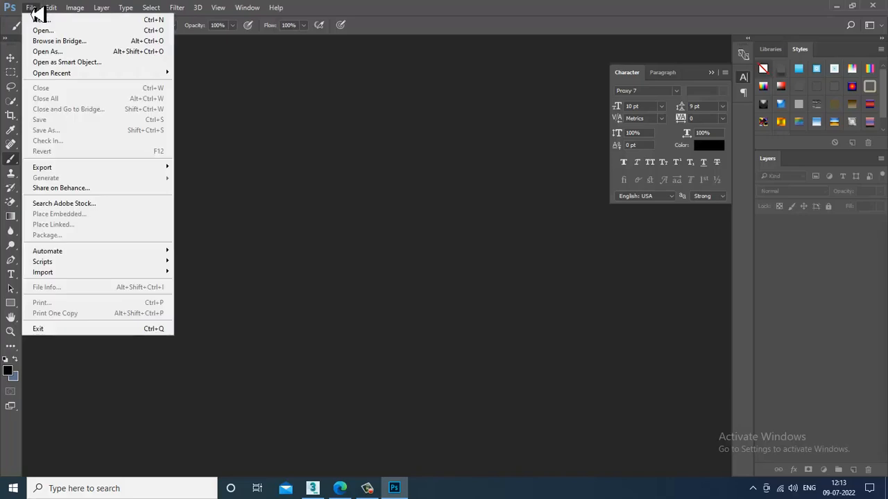
left_click(90, 39)
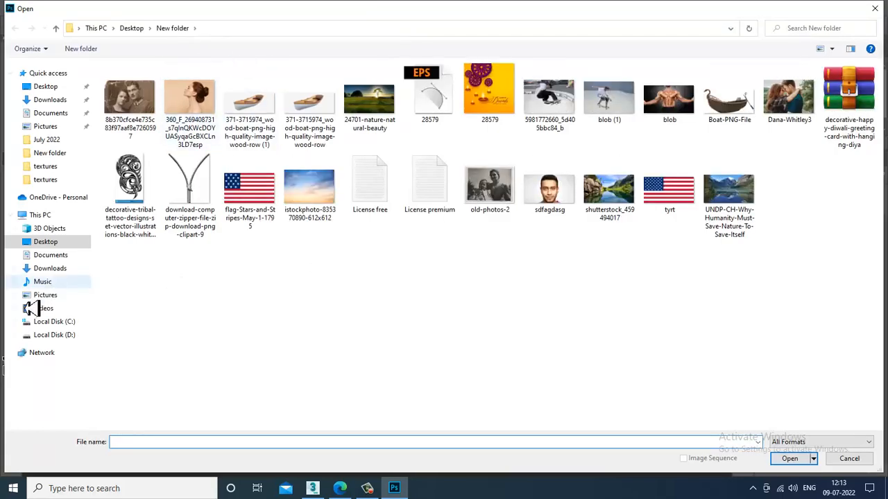
left_click(60, 337)
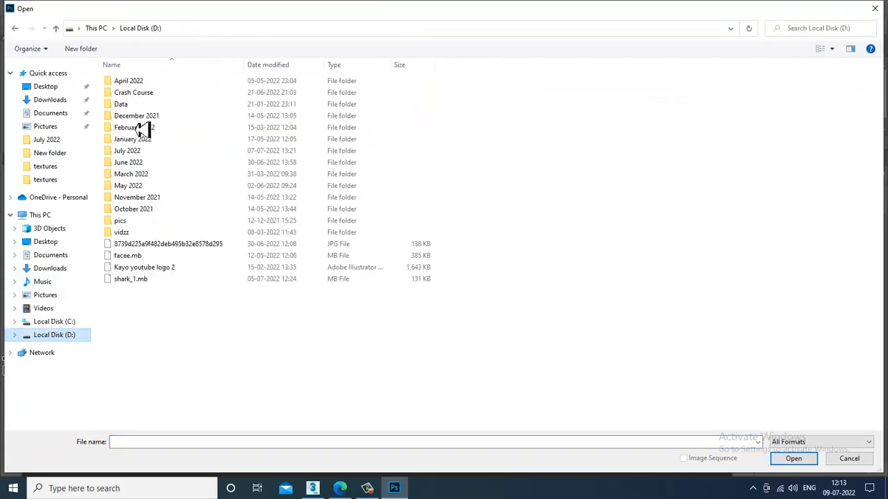
left_click(136, 164)
double_click(138, 167)
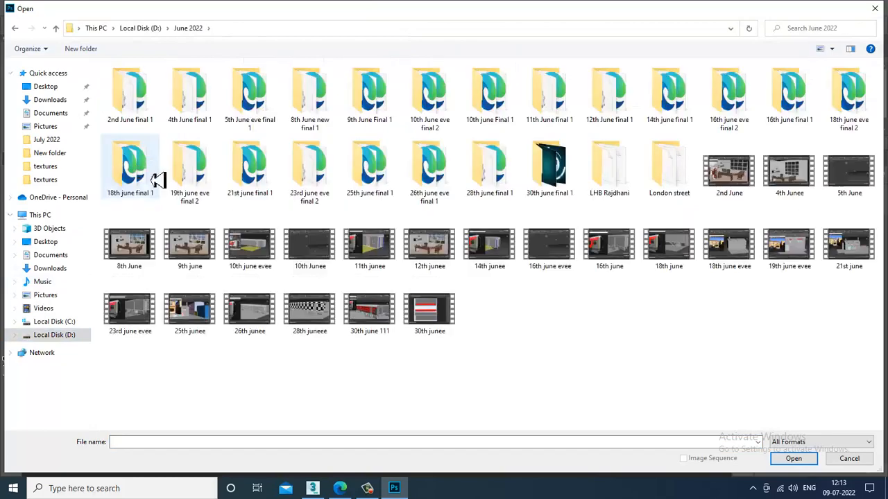
double_click(683, 188)
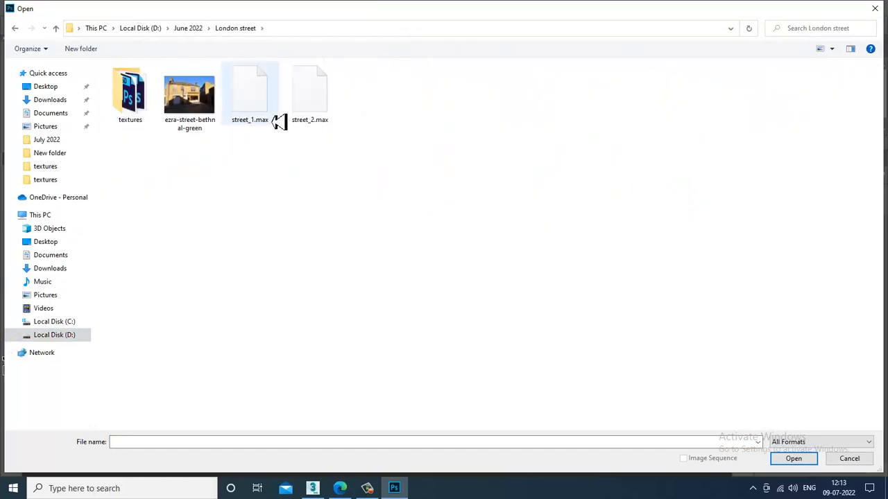
double_click(129, 93)
left_click(140, 98)
double_click(140, 98)
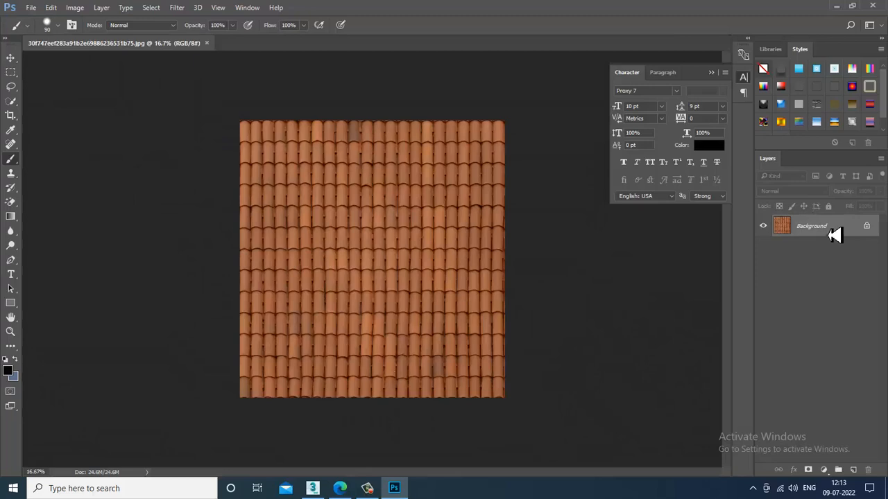
- Unlock the Background into an editable Layer 0, then browse the Image menu
left_click(866, 226)
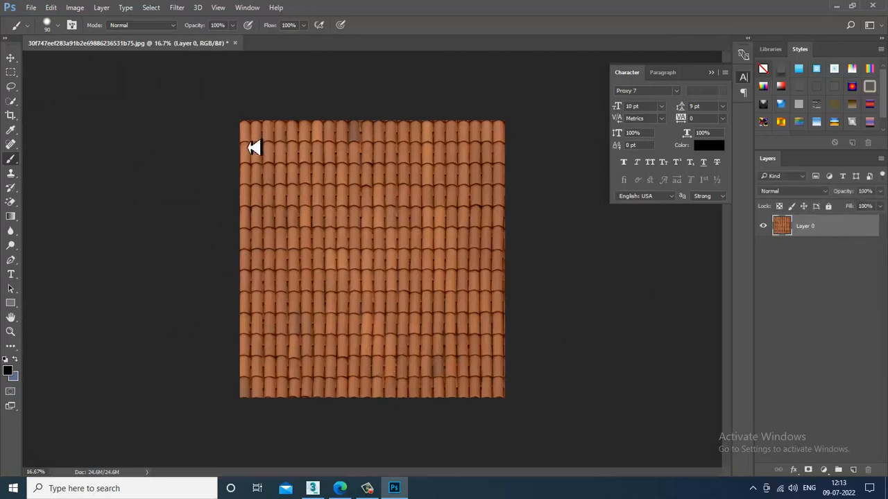
left_click(76, 8)
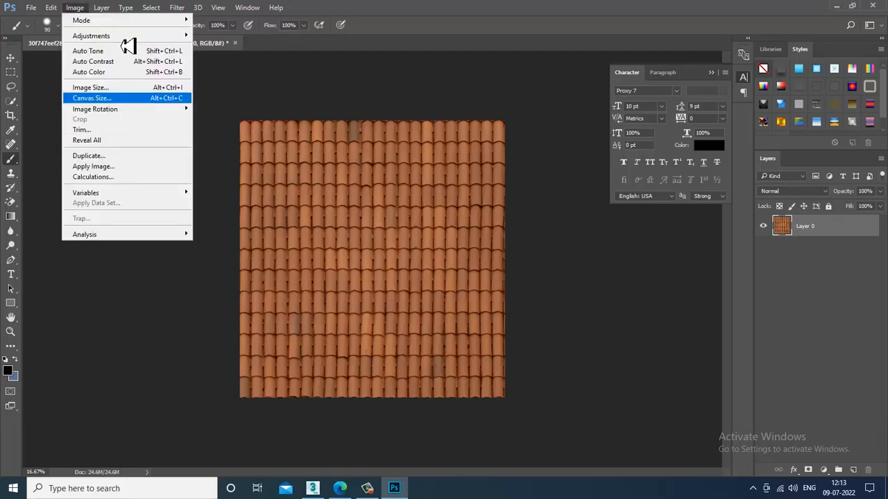
mouse_move(189, 8)
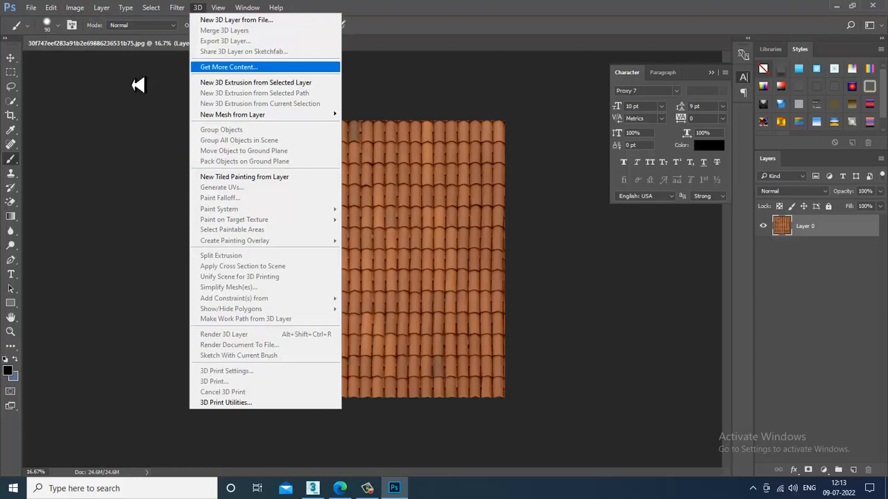
mouse_move(33, 8)
mouse_move(75, 8)
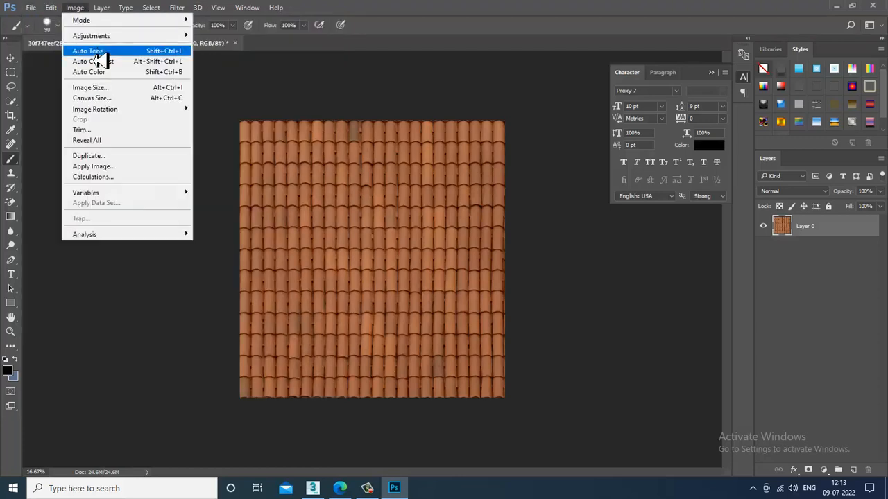
mouse_move(92, 35)
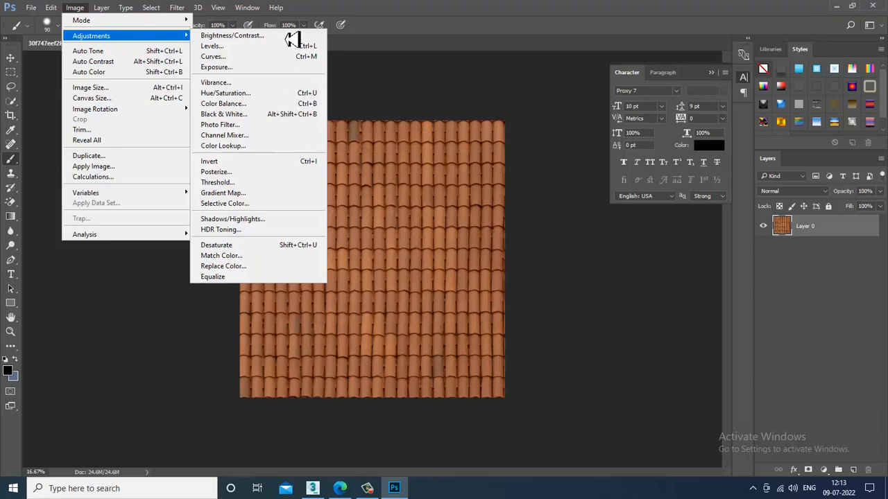
left_click(555, 104)
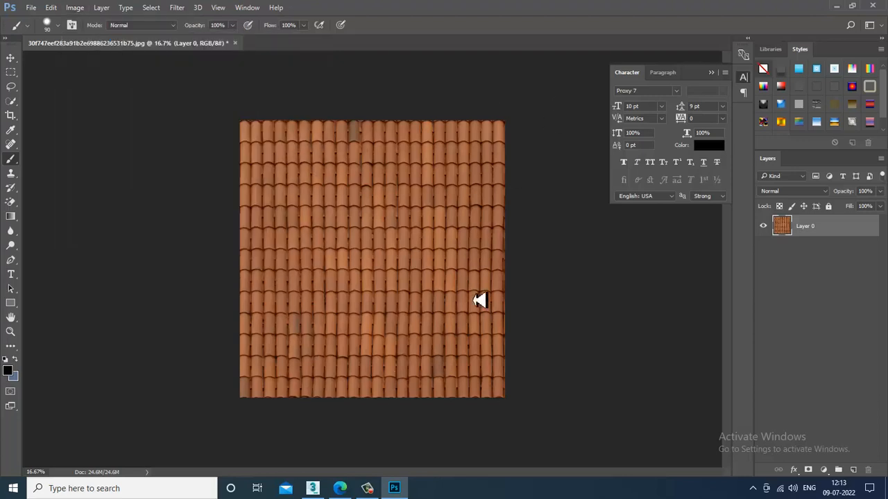
- Open Image > Adjustments > Brightness/Contrast
left_click(77, 7)
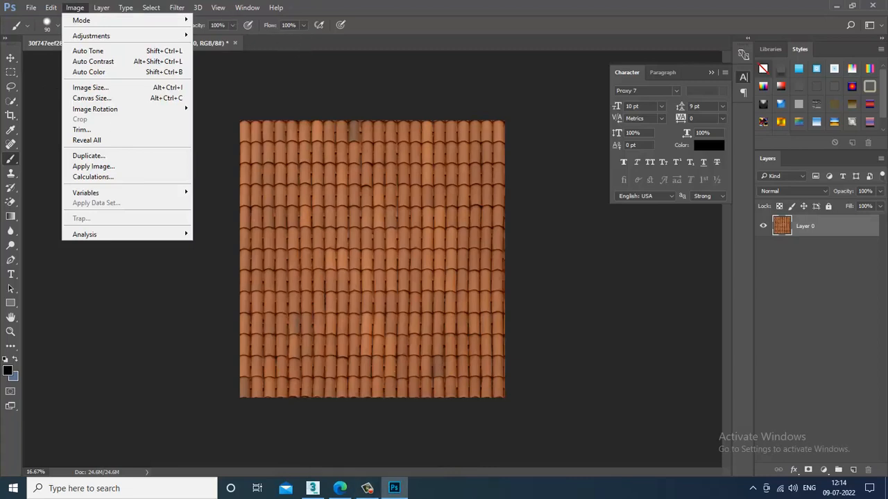
key("Escape")
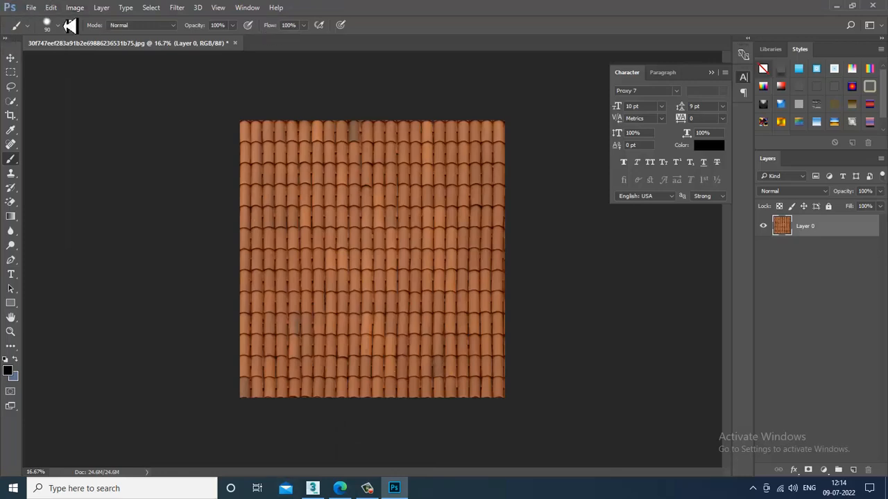
left_click(78, 10)
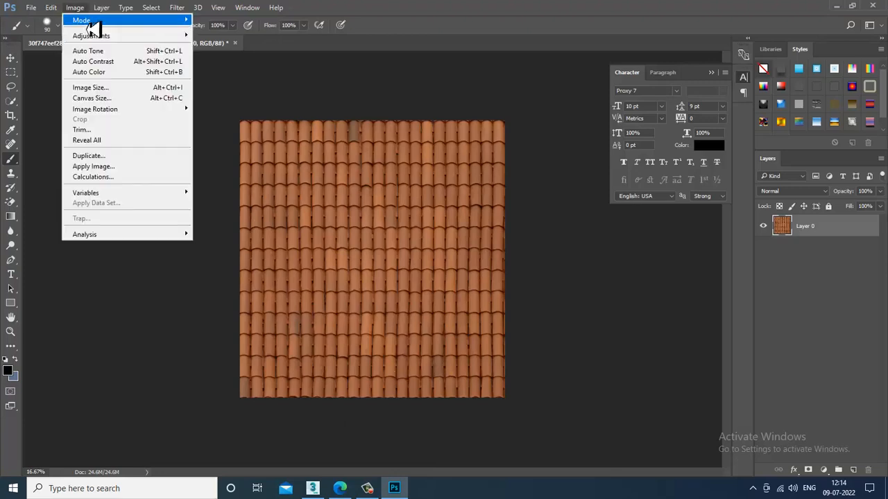
mouse_move(139, 36)
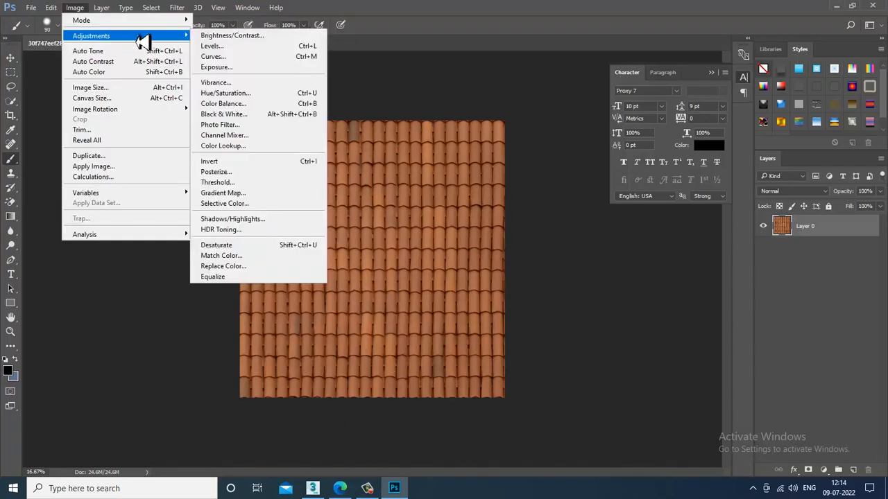
left_click(251, 27)
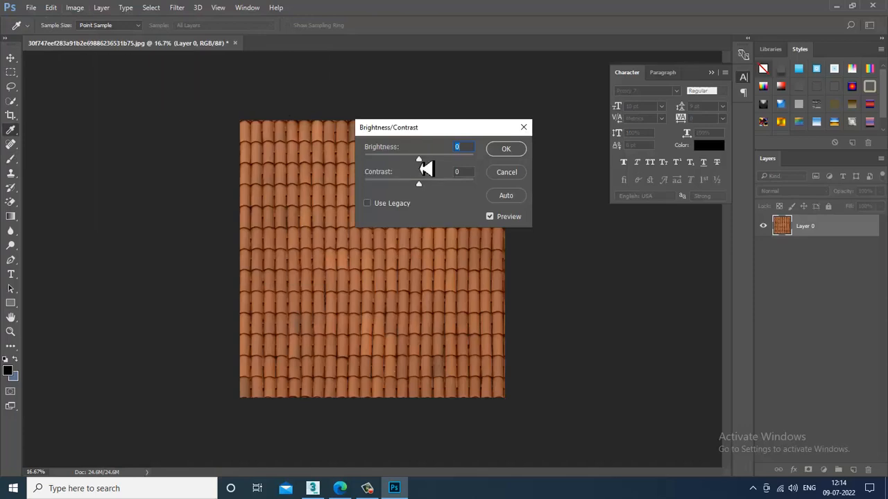
- Set Brightness to -144 and Contrast to 52 on the roof tiles
left_click_drag(416, 161, 367, 173)
left_click(418, 184)
left_click_drag(418, 184, 454, 196)
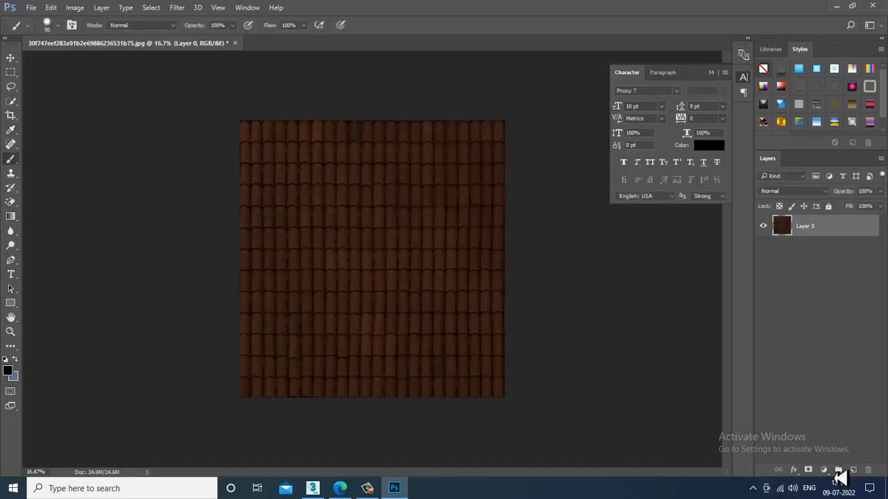
- Add a black-filled Layer 1 and preview Screen, Overlay and Difference blend modes
left_click(853, 470)
key("alt+BackSpace")
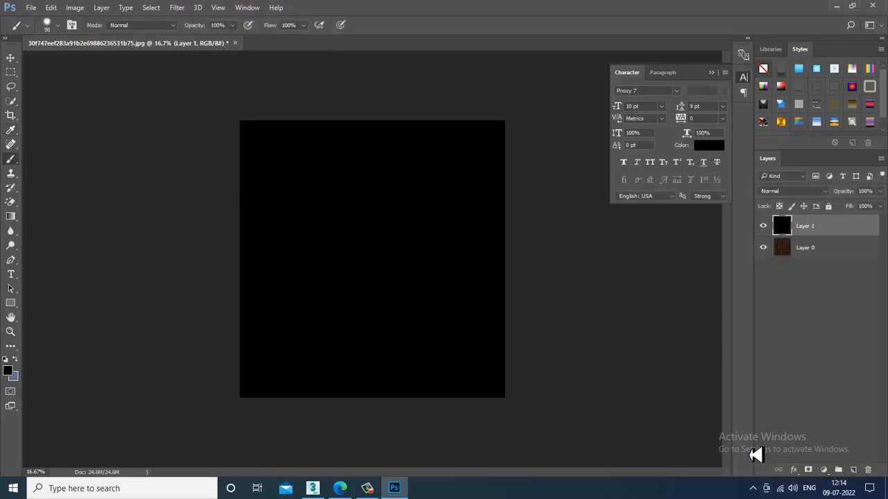
left_click(790, 190)
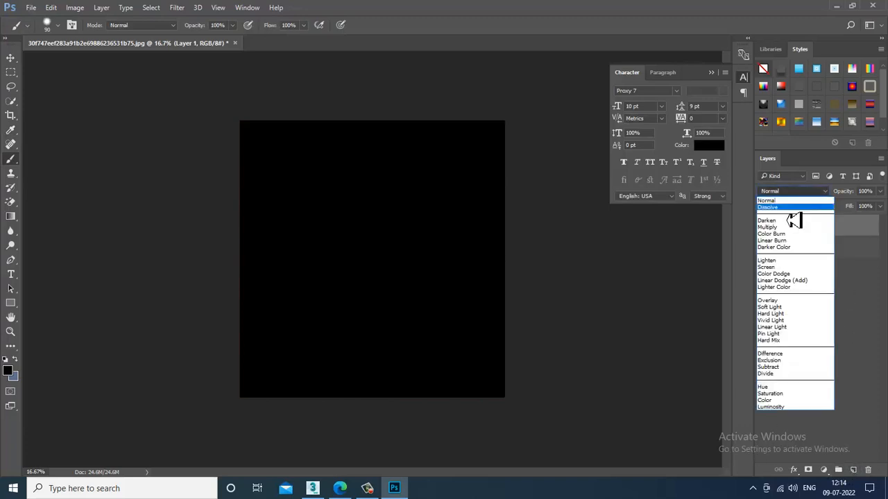
left_click(786, 201)
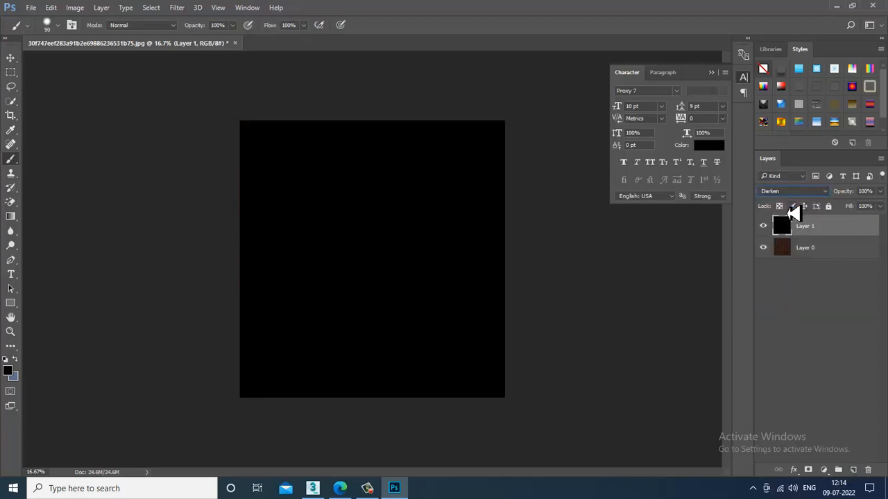
key("Down")
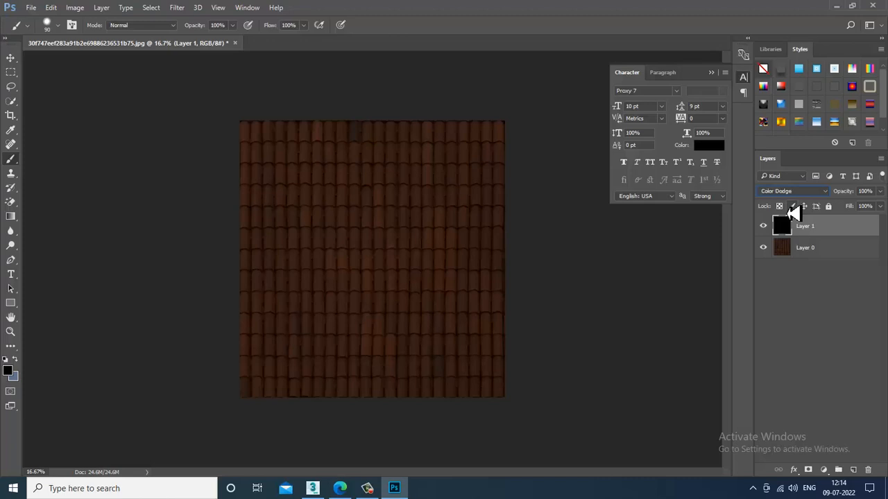
key("Down")
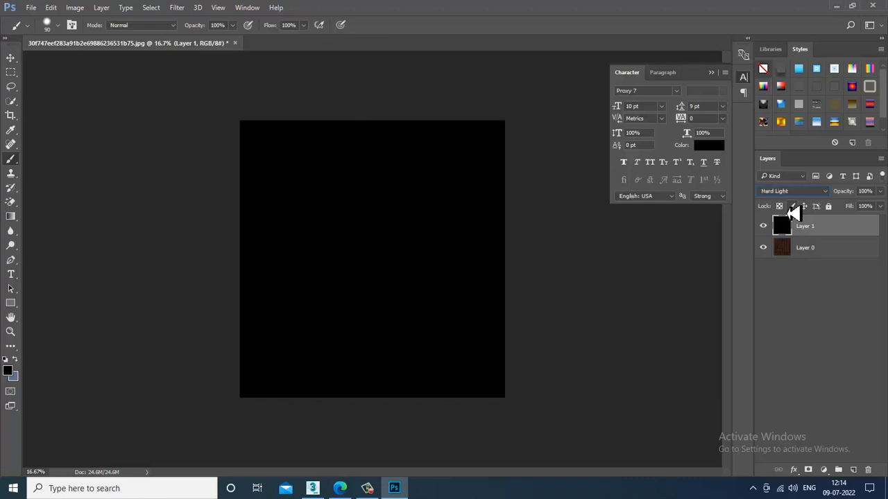
key("Down")
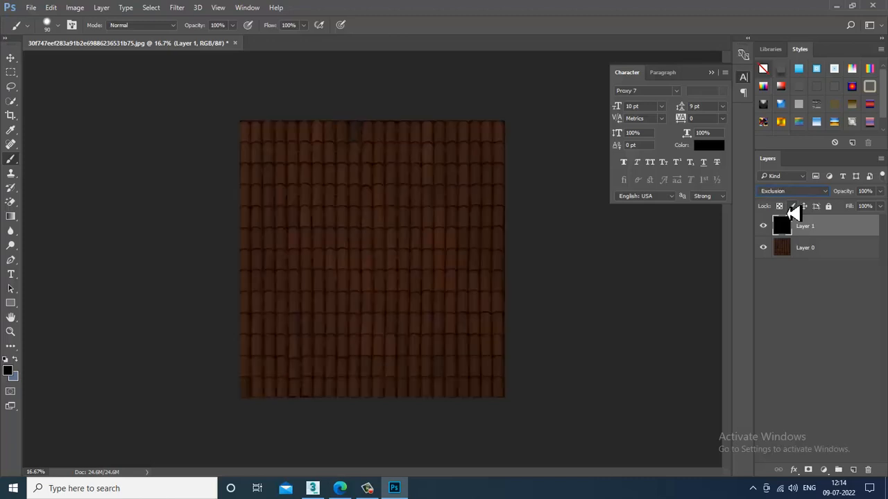
- Set Layer 1 back to Normal blending at 20% opacity
left_click(786, 198)
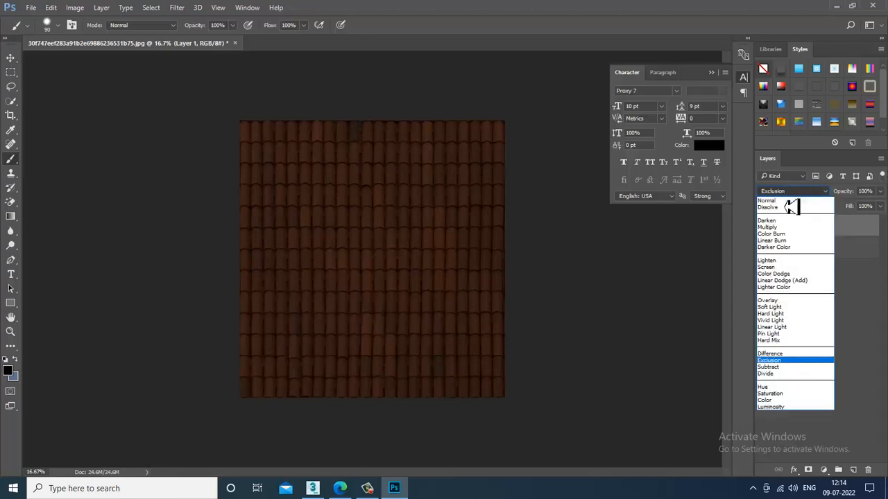
left_click(784, 194)
left_click(879, 193)
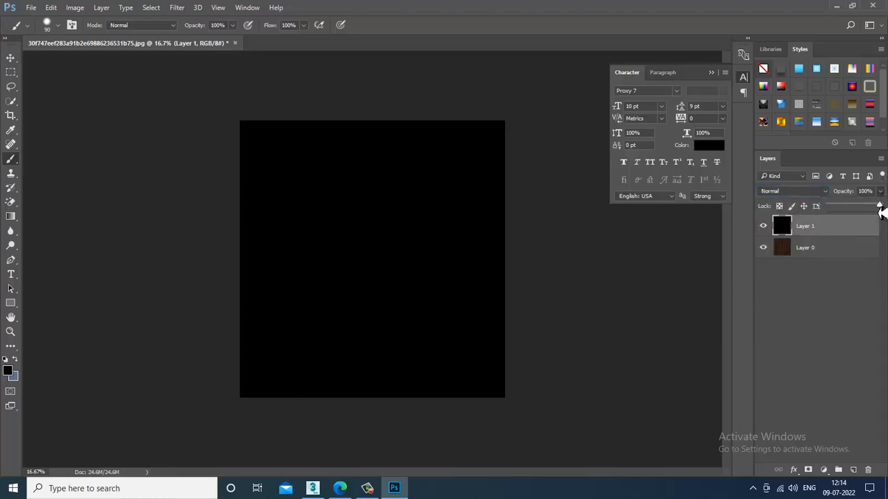
left_click_drag(879, 210, 842, 215)
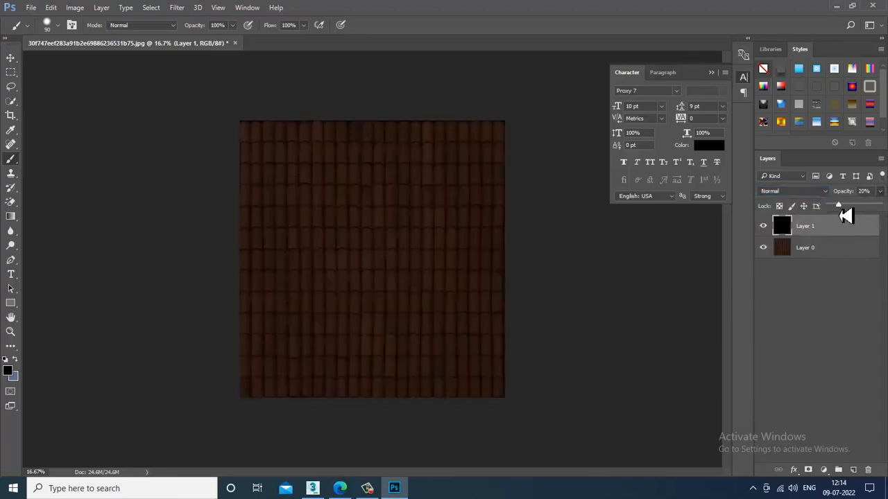
left_click(31, 7)
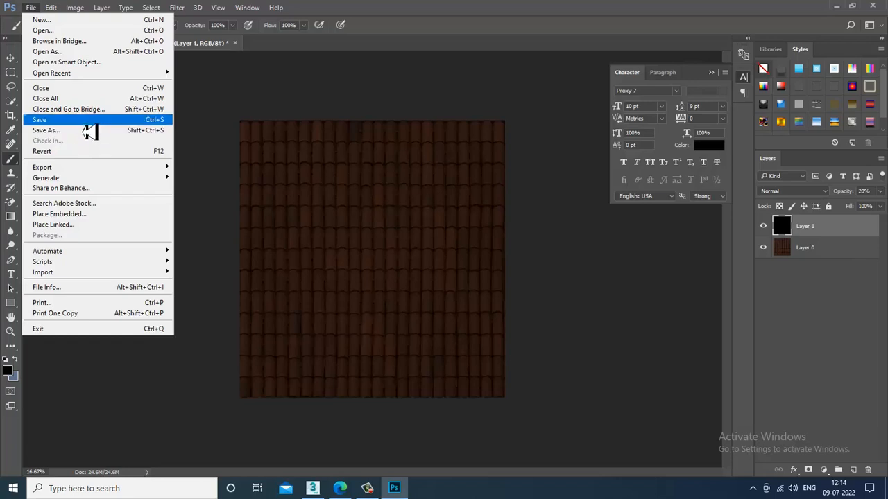
- Save as JPEG over the original roof texture in the textures folder, Maximum quality 12
left_click(94, 132)
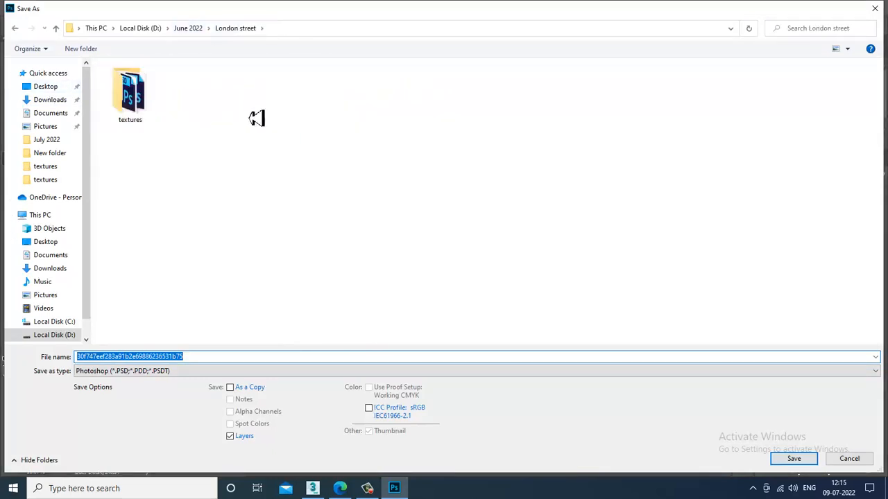
double_click(148, 103)
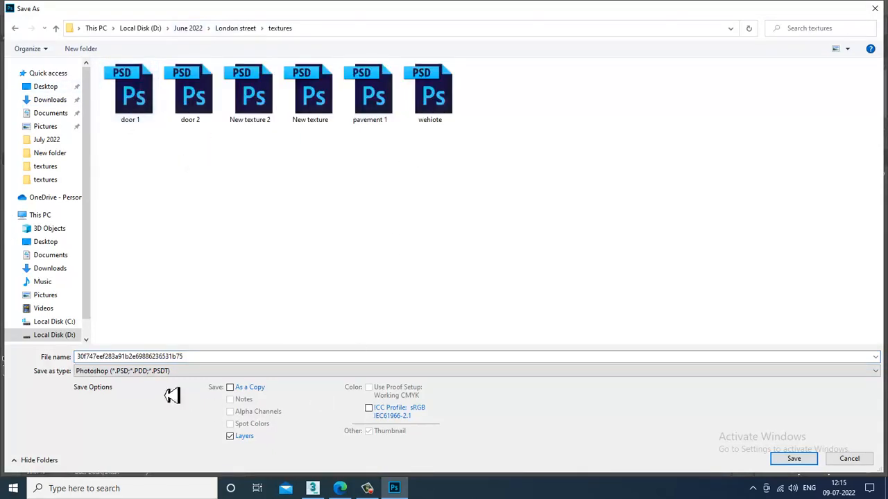
left_click(150, 371)
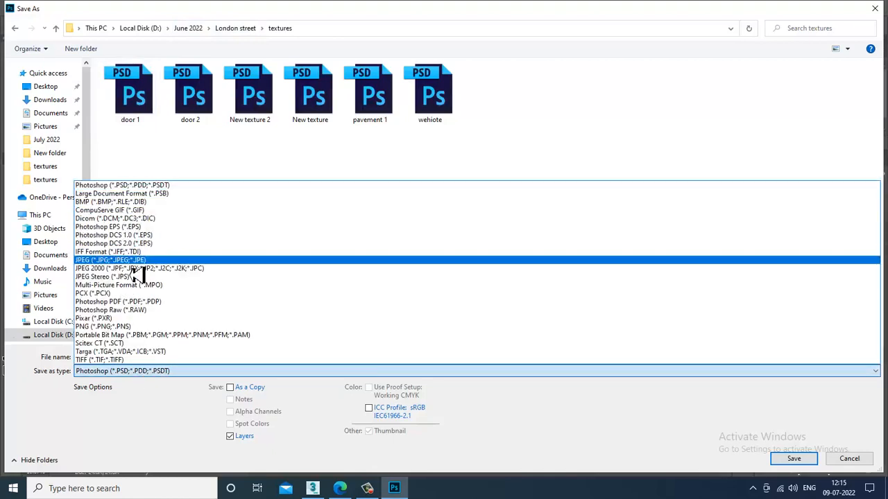
left_click(133, 261)
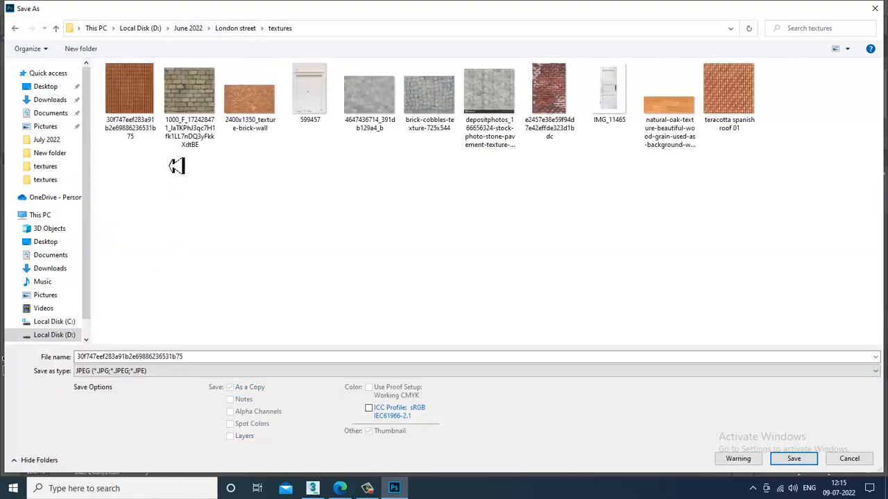
double_click(137, 112)
left_click(476, 246)
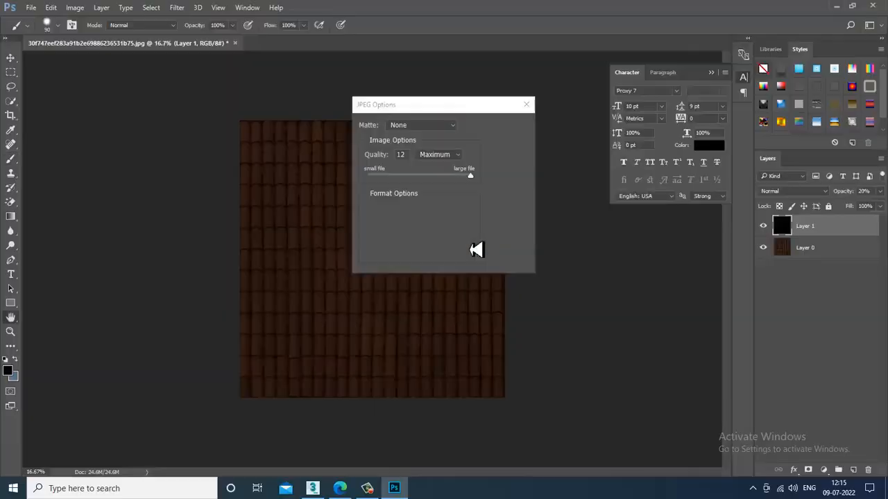
left_click(509, 127)
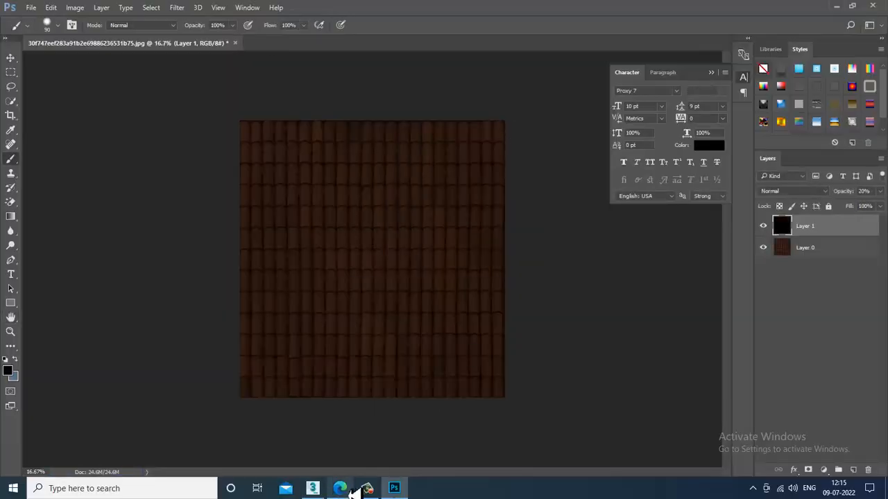
left_click(313, 489)
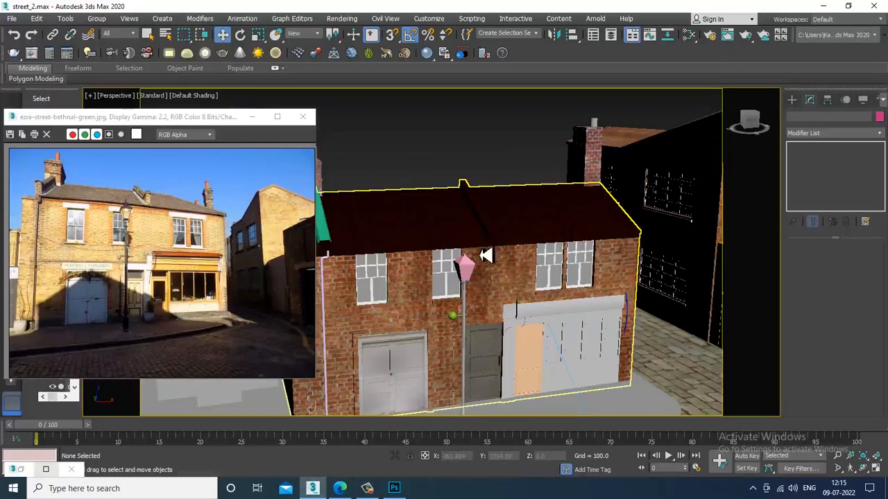
scroll(478, 283, "up", 10)
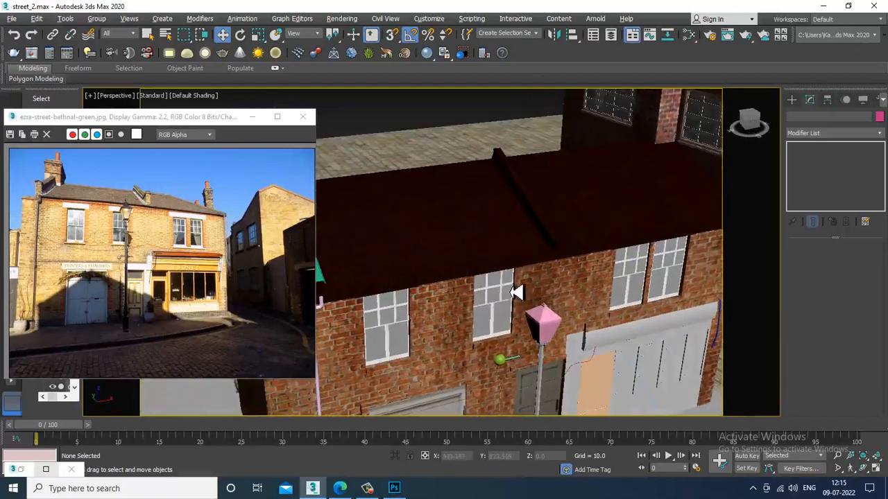
scroll(559, 284, "down", 3)
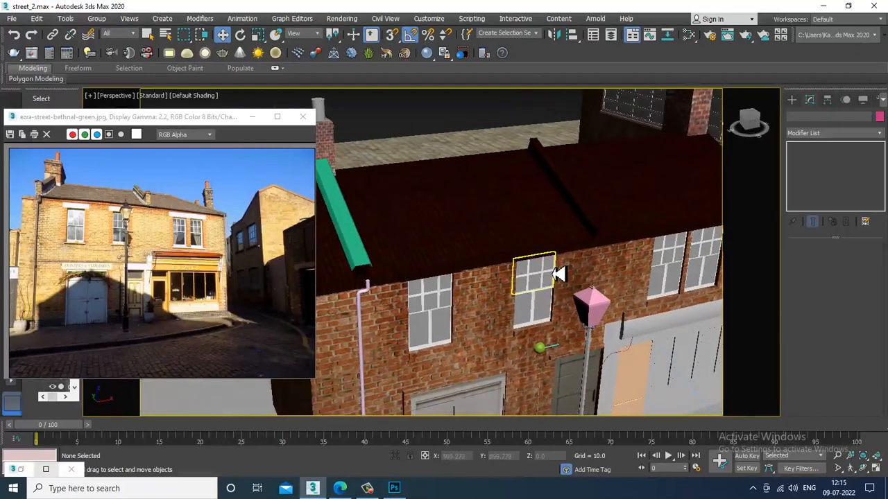
left_click(394, 489)
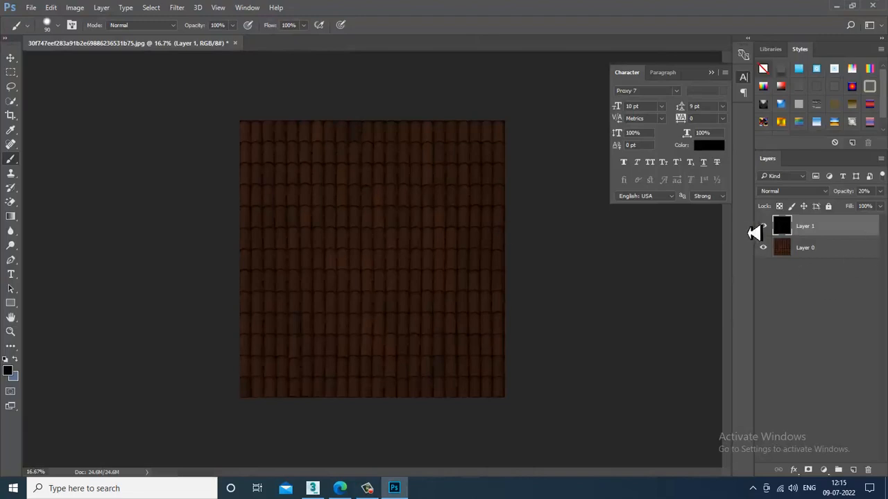
- Hide and delete the black Layer 1, restoring the bright orange tiles on Layer 0
left_click(764, 227)
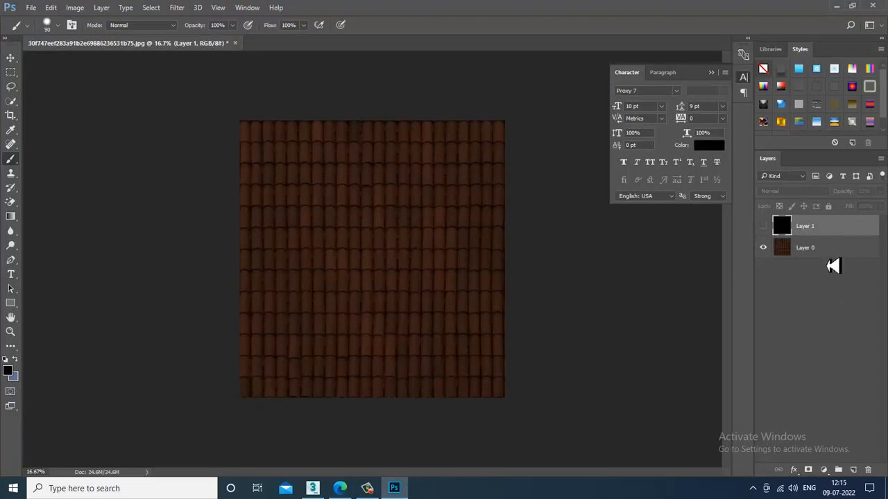
left_click(816, 259)
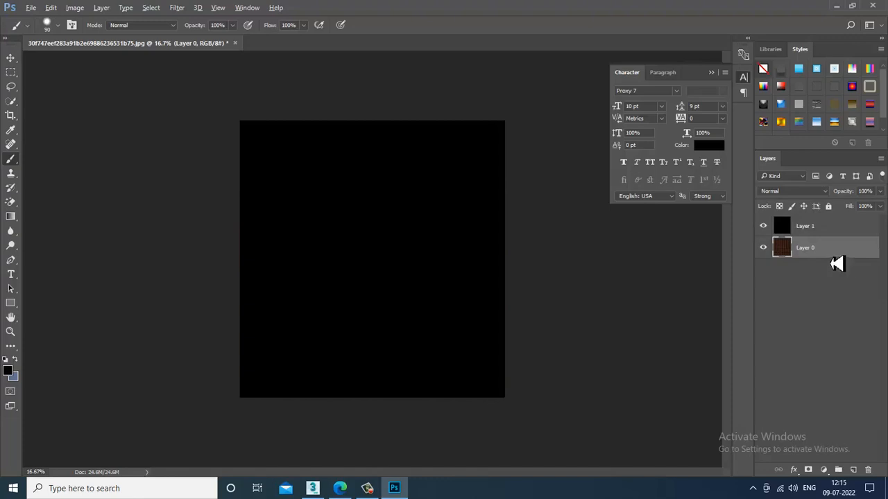
key("ctrl+z")
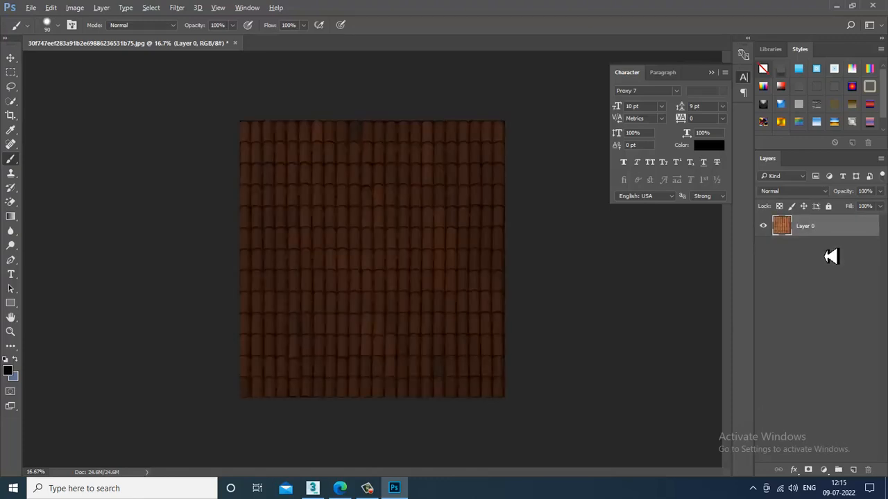
key("ctrl+alt+z")
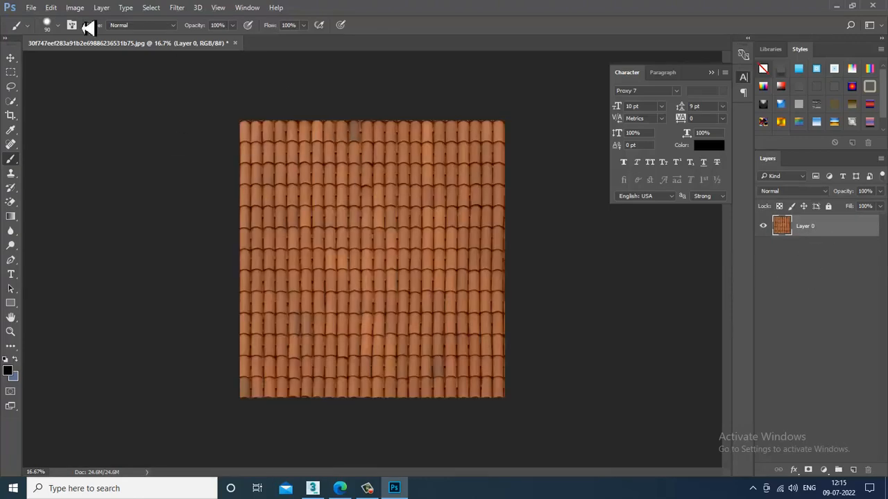
- Apply Color Balance with Cyan–Red at -39 and preview the paler tiles in 3ds Max
left_click(75, 8)
mouse_move(90, 35)
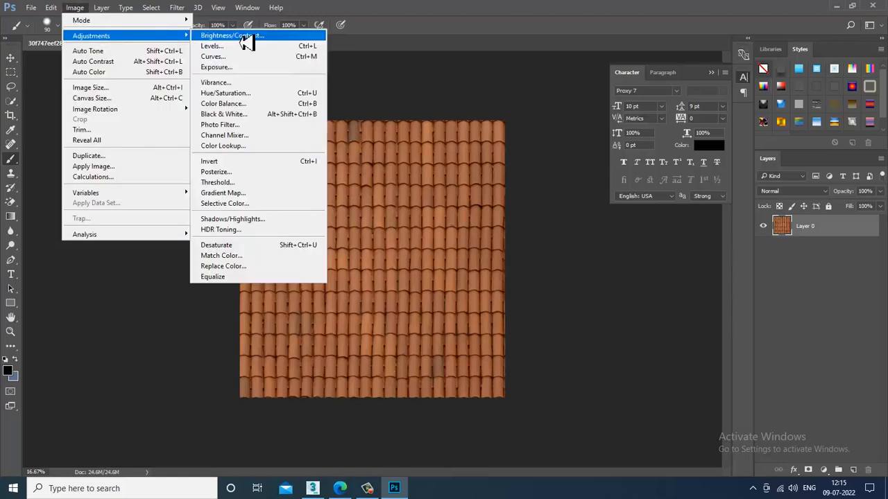
left_click(271, 103)
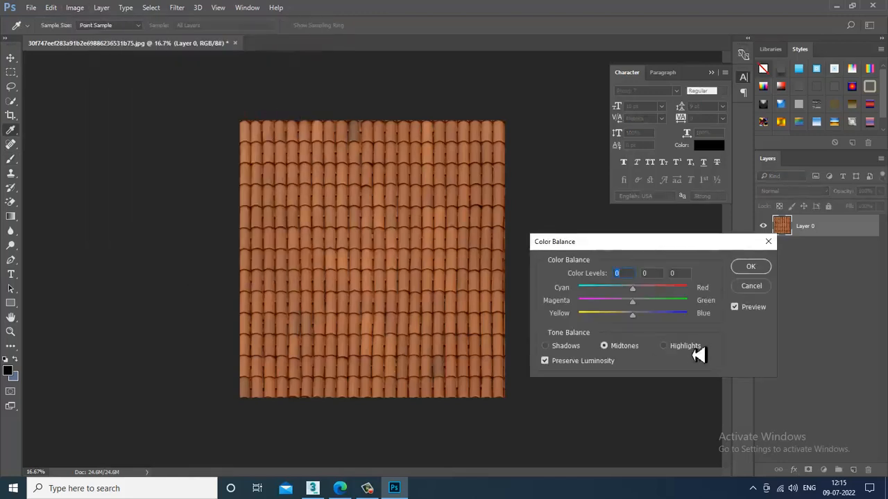
left_click_drag(650, 295, 618, 300)
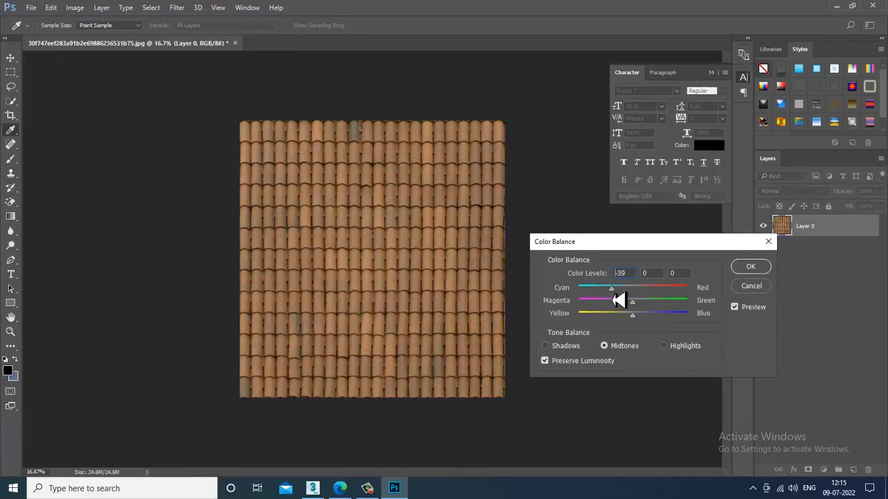
left_click(747, 270)
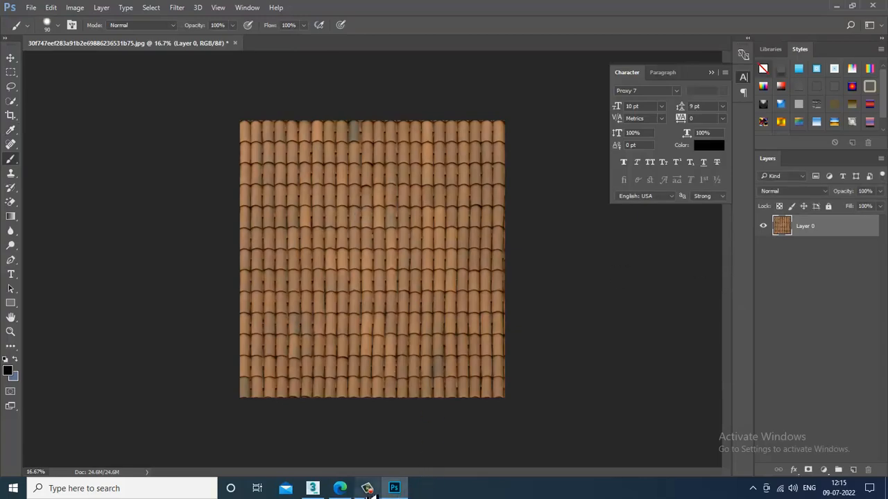
left_click(323, 489)
left_click(323, 490)
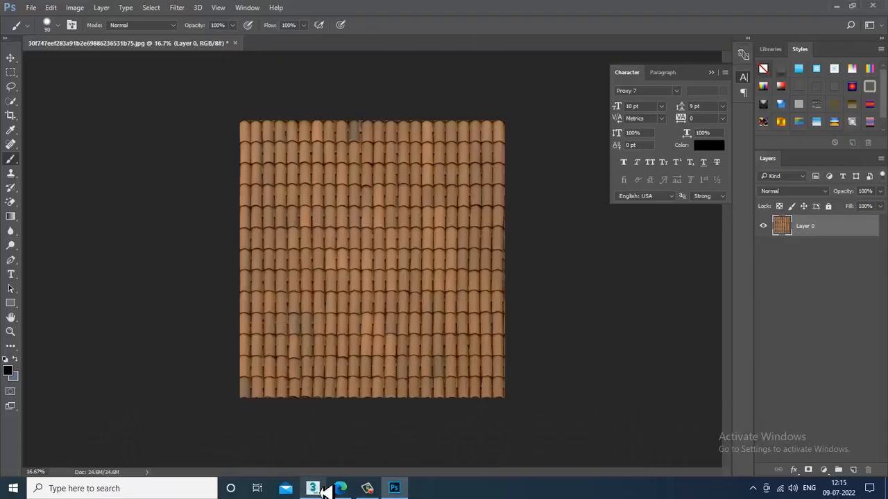
left_click(31, 8)
- Save the recoloured tiles as a JPEG, replacing the original roof texture file
left_click(76, 127)
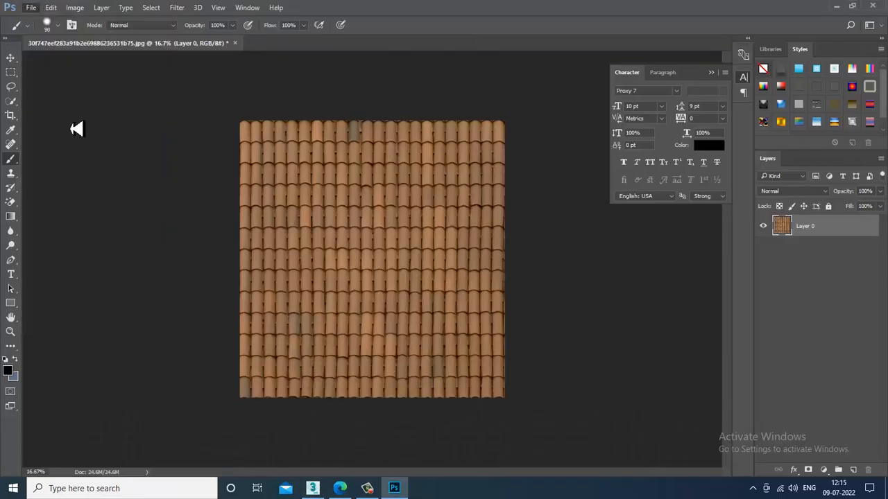
left_click(132, 371)
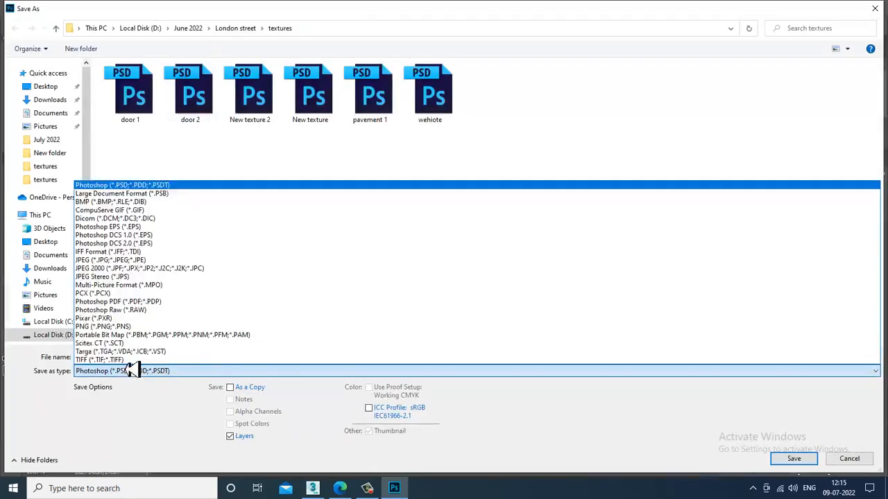
left_click(115, 260)
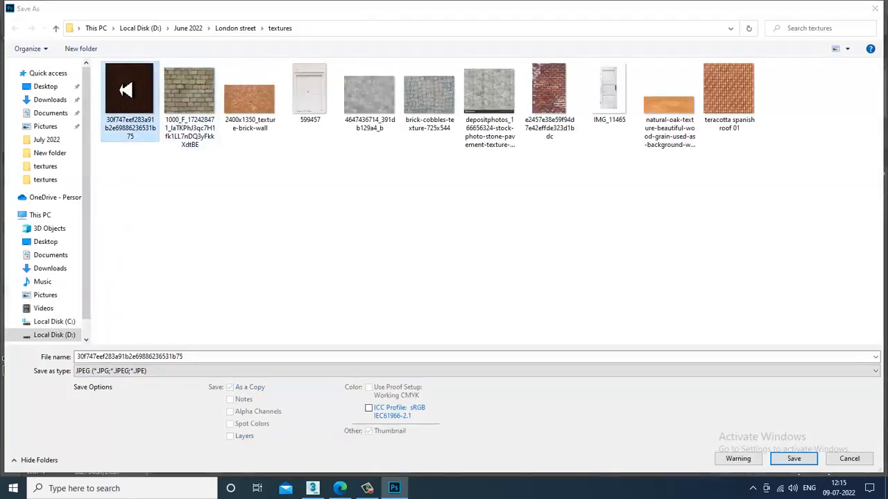
double_click(126, 90)
left_click(523, 245)
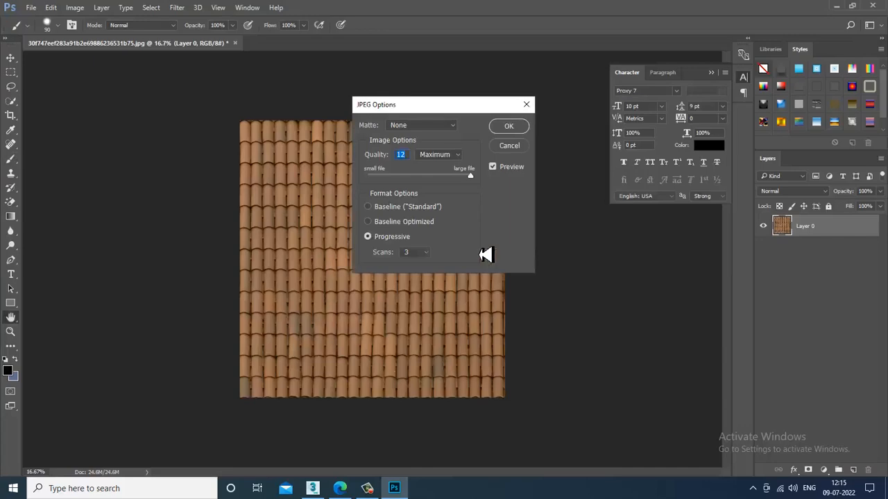
left_click(510, 127)
key("b")
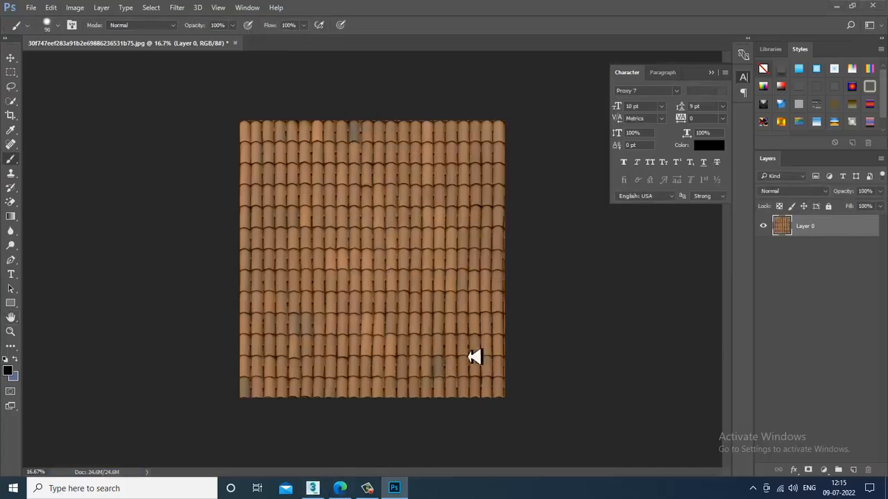
left_click(312, 489)
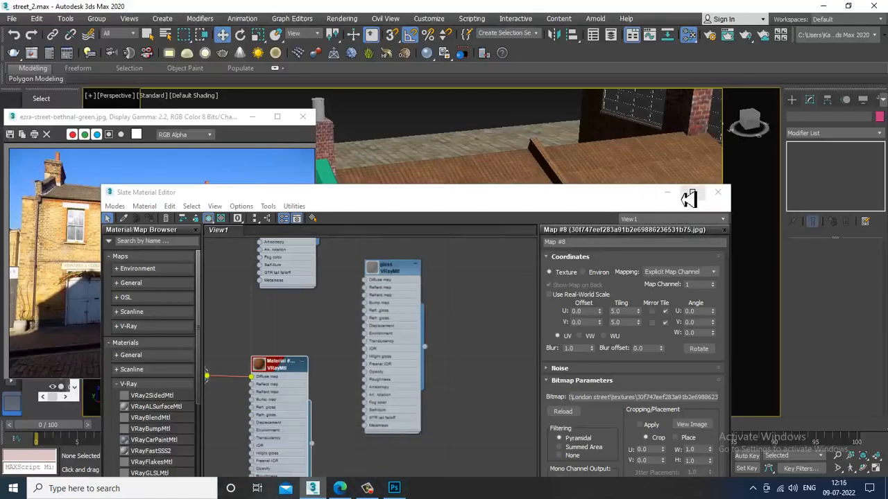
- Minimize the material editor, inspect the paler tiled roof, and select the house mesh Box017
left_click(669, 195)
middle_click_drag(570, 298, 578, 229, "alt")
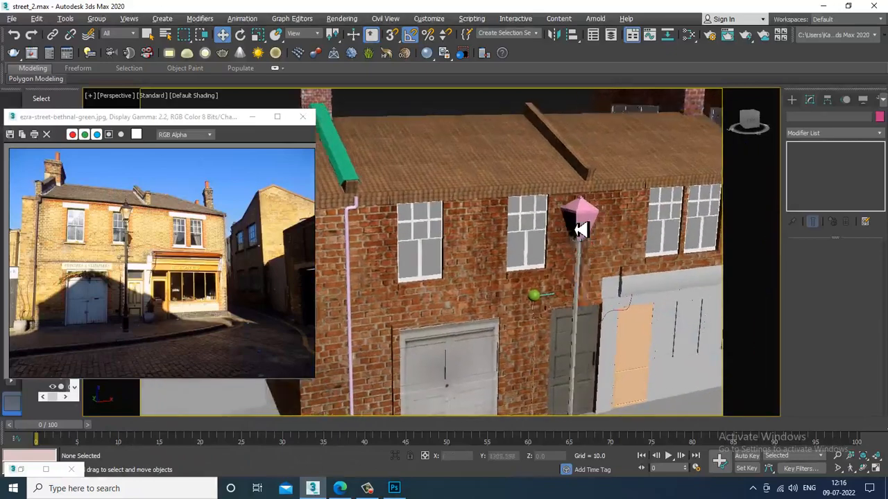
scroll(580, 231, "down", 5)
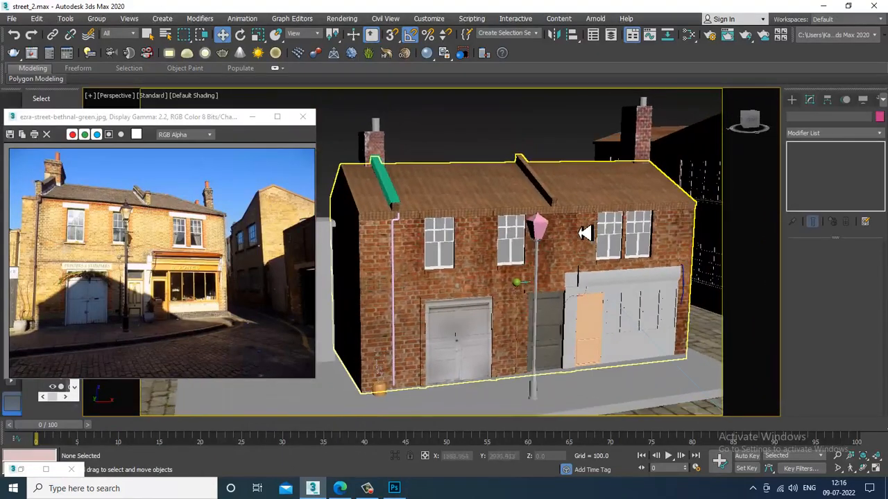
middle_click_drag(593, 232, 560, 254, "alt")
left_click(539, 188)
scroll(588, 232, "up", 3)
scroll(560, 254, "up", 3)
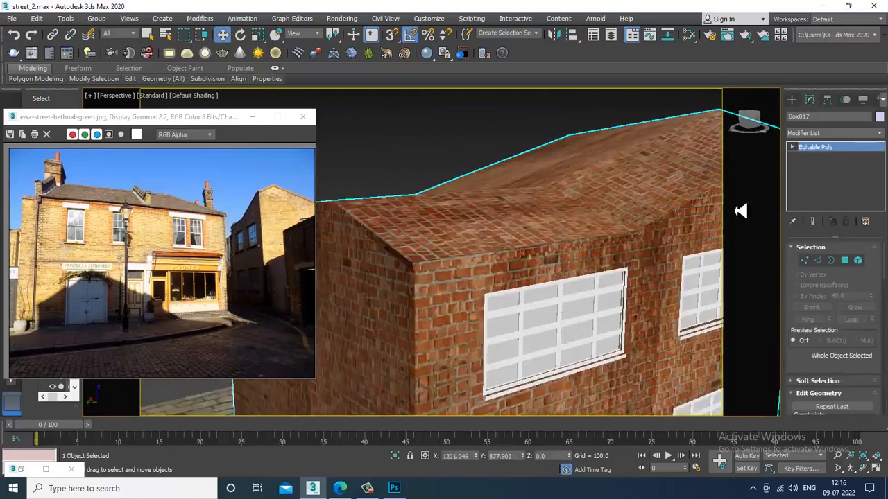
- Enter Polygon mode on Box017 and select the first roof faces
left_click(853, 262)
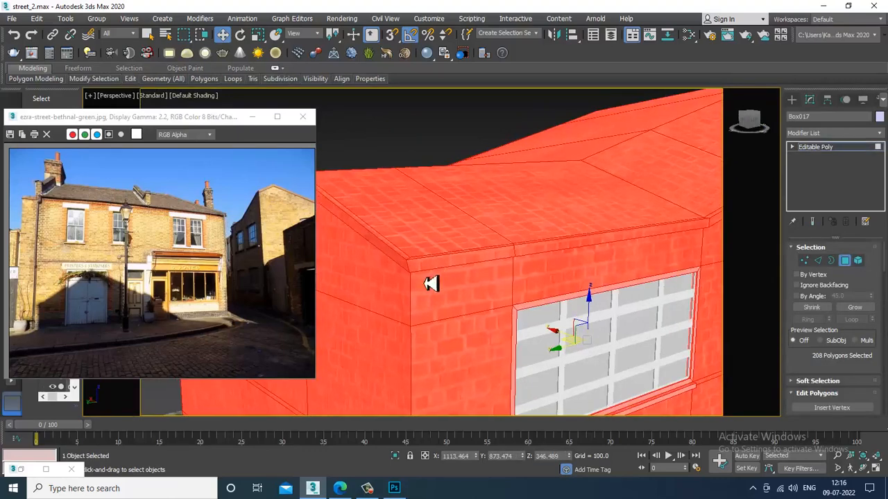
left_click(817, 260)
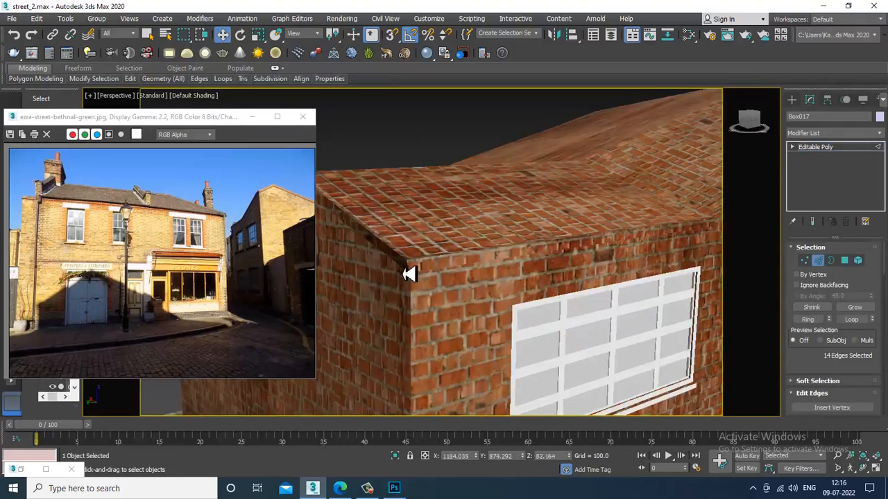
key("F4")
left_click(417, 273)
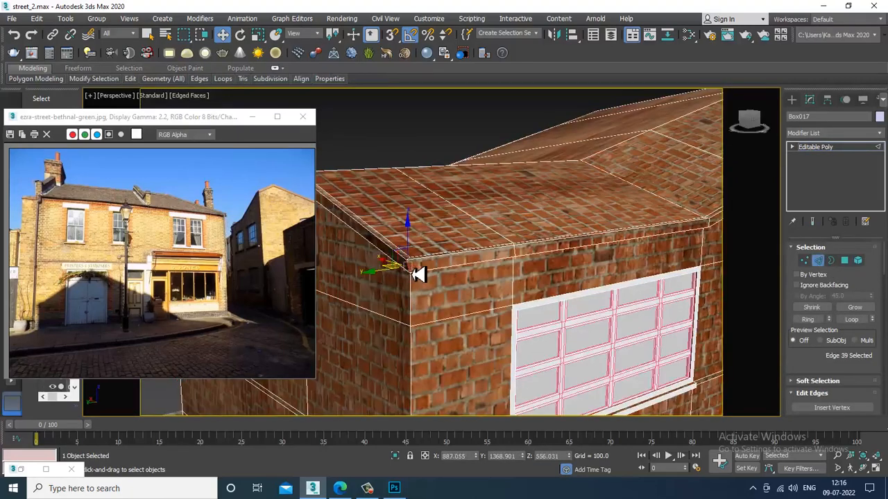
left_click(855, 307)
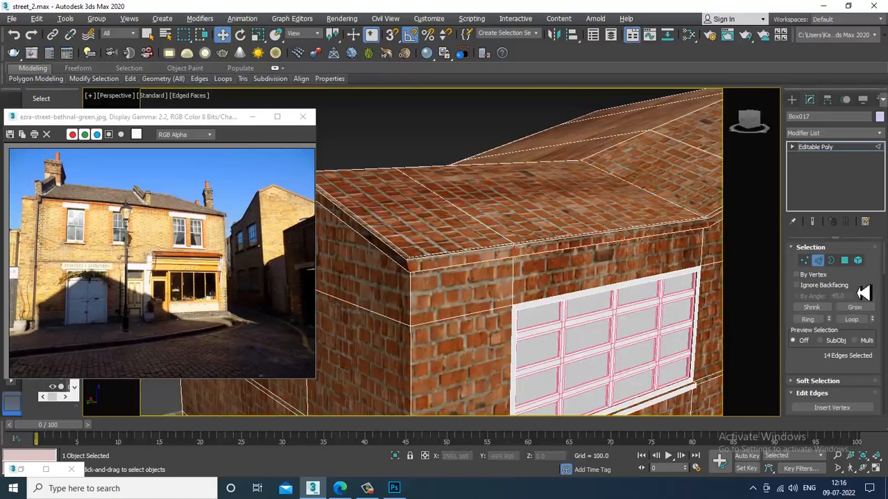
left_click(844, 261, "ctrl")
left_click(506, 212, "ctrl")
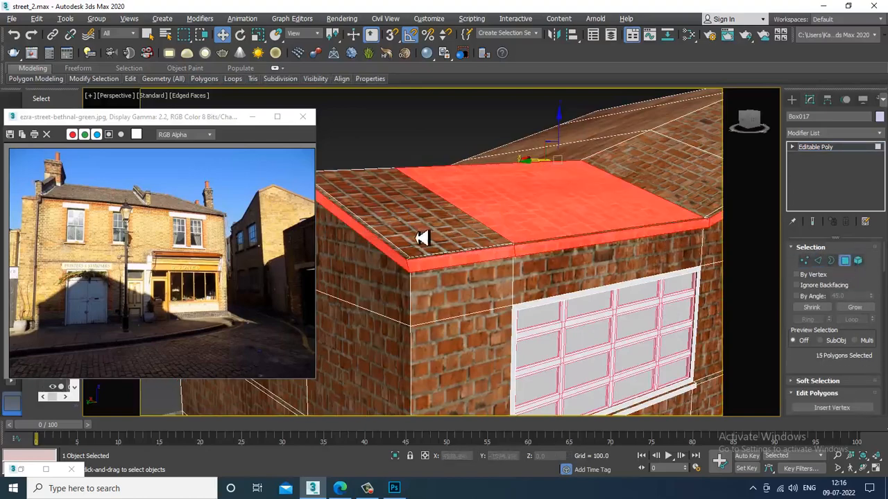
middle_click_drag(560, 224, 505, 315, "alt")
left_click(444, 312, "ctrl")
left_click(378, 239, "ctrl")
left_click(422, 200, "ctrl")
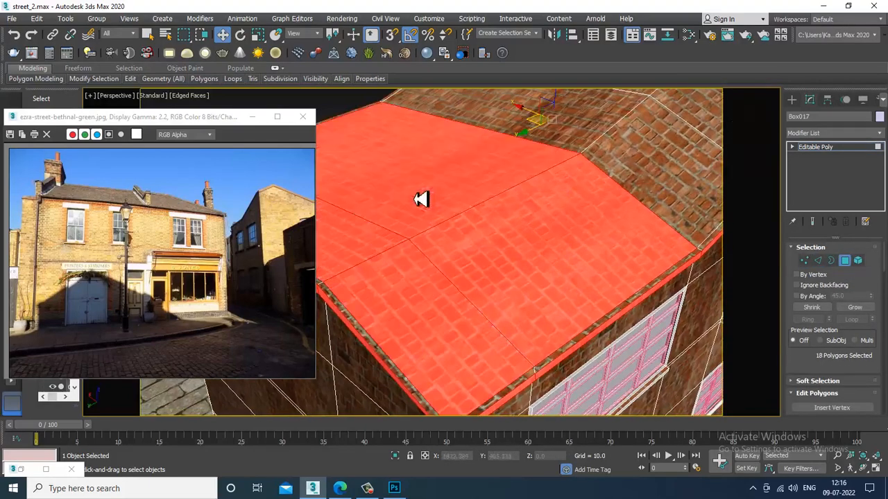
left_click(389, 363, "ctrl")
left_click(506, 407, "ctrl")
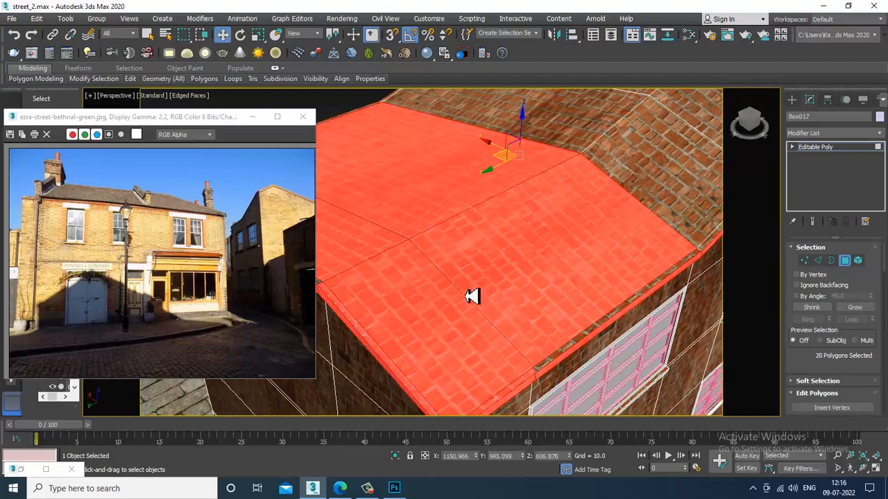
- Add the remaining top roof faces and front eave strips to the selection
middle_click_drag(472, 296, 448, 284, "alt")
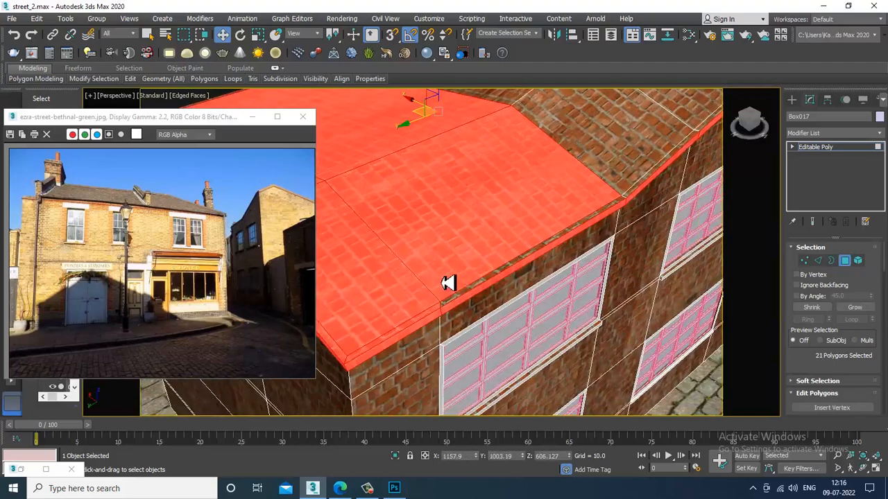
left_click(473, 297, "ctrl")
middle_click_drag(619, 210, 533, 397, "alt")
left_click(519, 211, "ctrl")
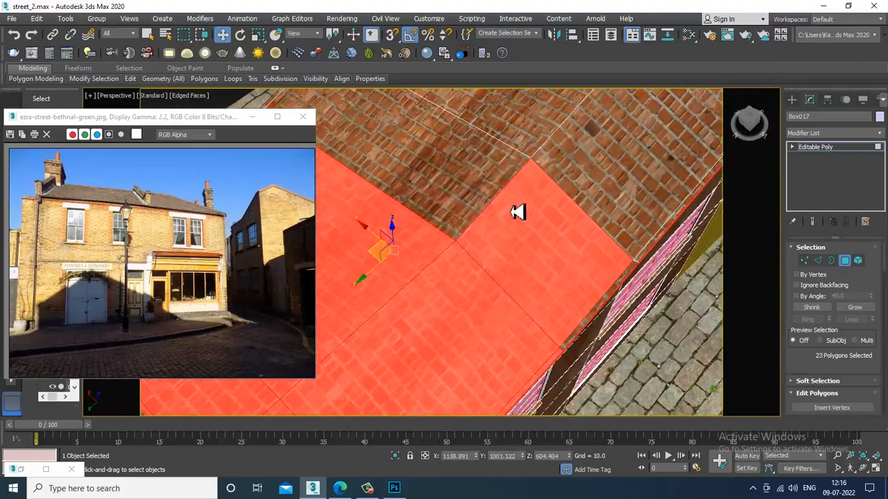
left_click(473, 165, "ctrl")
left_click(545, 114, "ctrl")
left_click(622, 140, "ctrl")
left_click(654, 254, "ctrl")
middle_click_drag(654, 255, 652, 257, "alt")
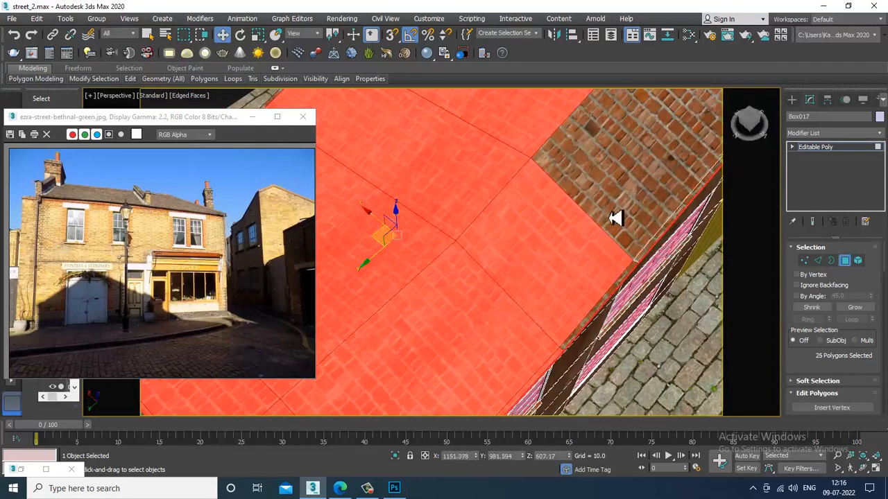
left_click(610, 218, "ctrl")
left_click(643, 262, "ctrl")
left_click(628, 285, "ctrl")
scroll(628, 285, "down", 4)
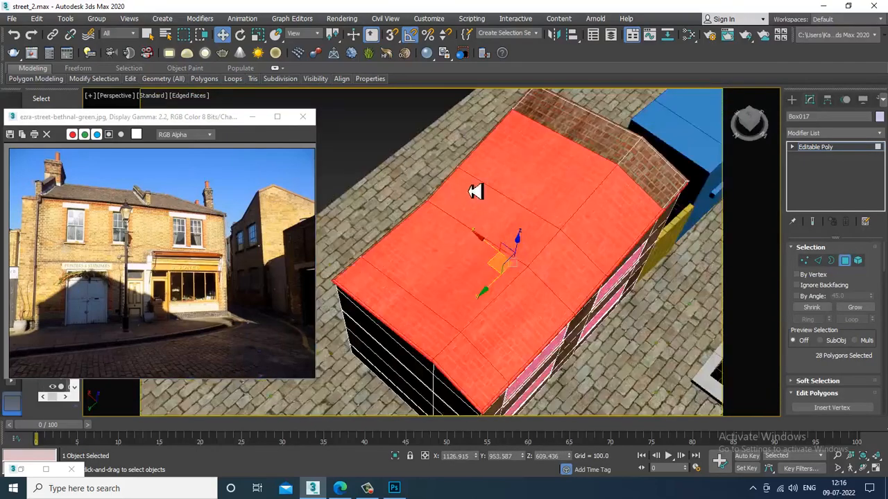
middle_click_drag(476, 192, 528, 272)
scroll(623, 228, "up", 5)
left_click(619, 182, "ctrl")
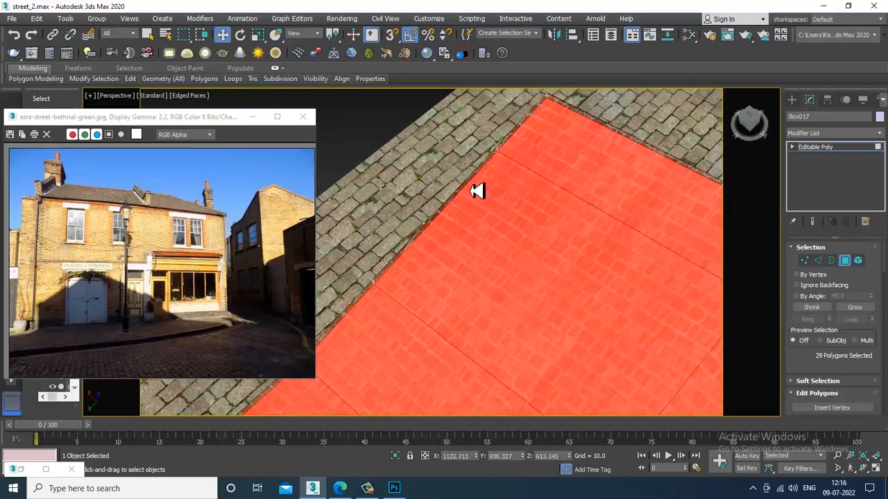
- Add the end face and all thin roof-edge strips, completing the 38-polygon selection
scroll(576, 204, "down", 2)
middle_click_drag(576, 204, 301, 163)
left_click(414, 259, "ctrl")
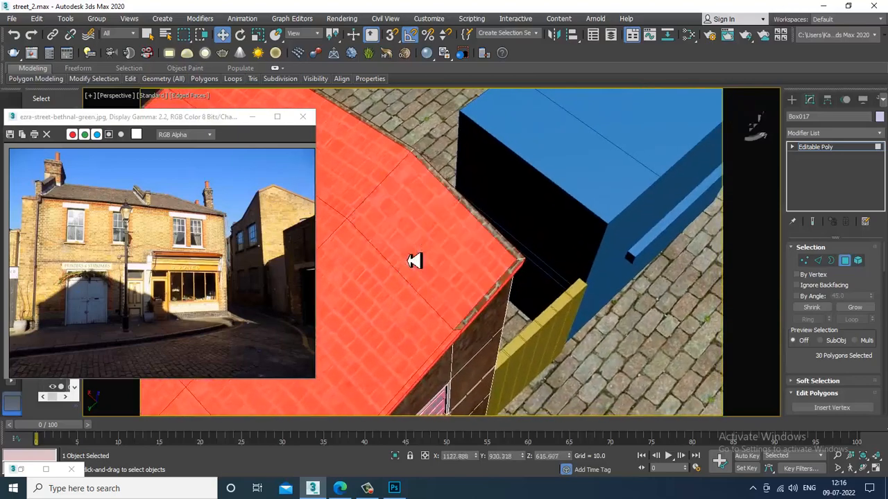
scroll(513, 248, "up", 3)
left_click(512, 330, "ctrl")
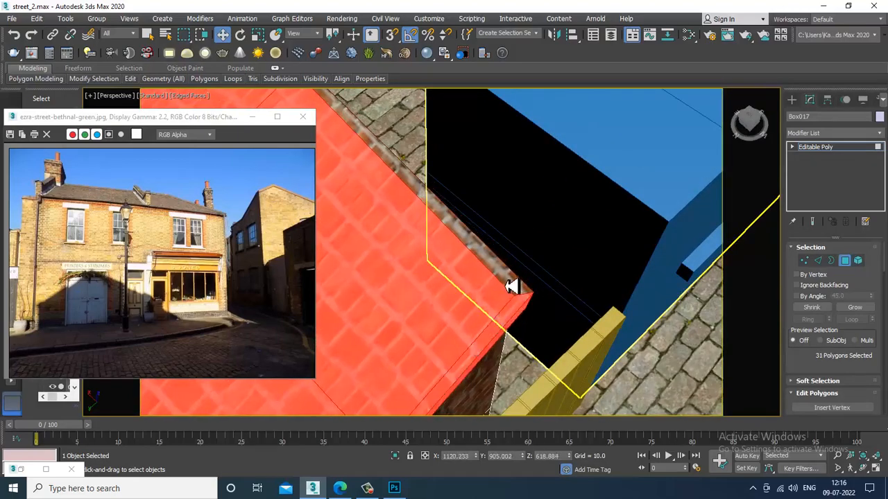
left_click(511, 286, "ctrl")
scroll(478, 250, "down", 2)
middle_click_drag(437, 208, 585, 317)
scroll(568, 350, "up", 2)
left_click(545, 346, "ctrl")
scroll(545, 338, "down", 2)
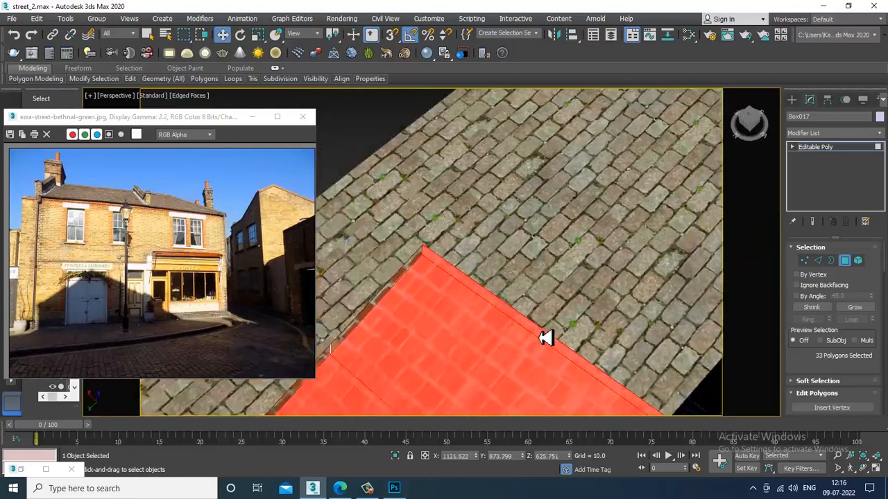
middle_click_drag(546, 338, 606, 192)
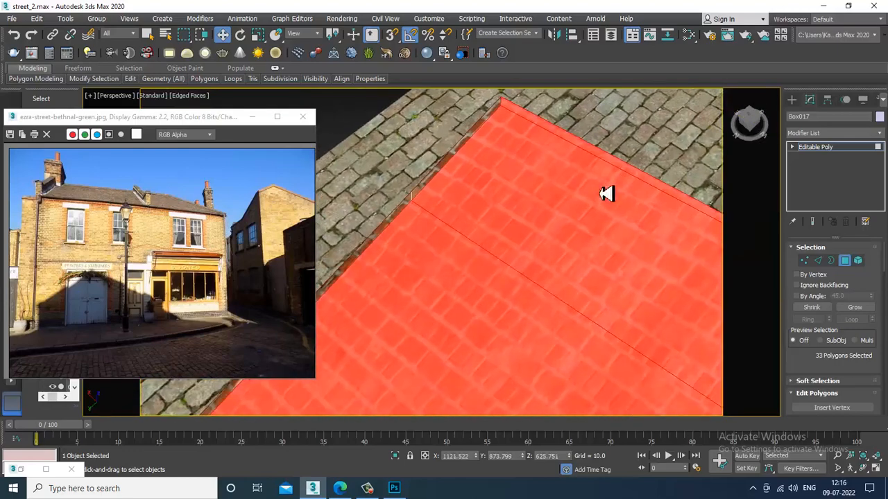
left_click(456, 167, "ctrl")
left_click(380, 236, "ctrl")
scroll(383, 237, "down", 3)
middle_click_drag(413, 248, 590, 127)
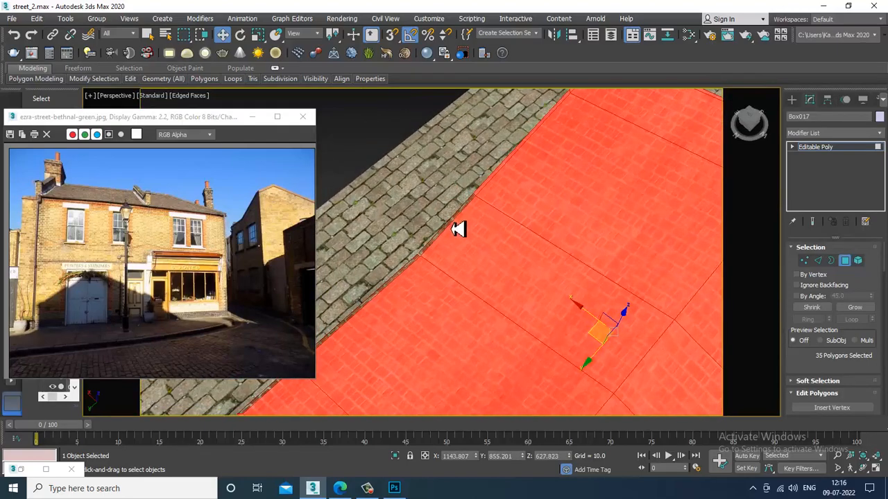
left_click(452, 229, "ctrl")
middle_click_drag(453, 229, 610, 168)
scroll(569, 191, "up", 3)
left_click(527, 217, "ctrl")
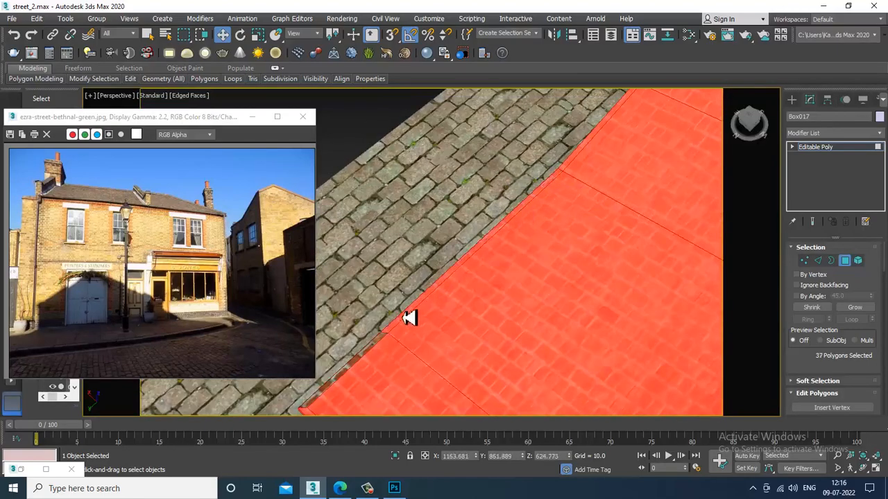
left_click(357, 365, "ctrl")
scroll(415, 337, "down", 5)
middle_click_drag(415, 337, 564, 259, "alt")
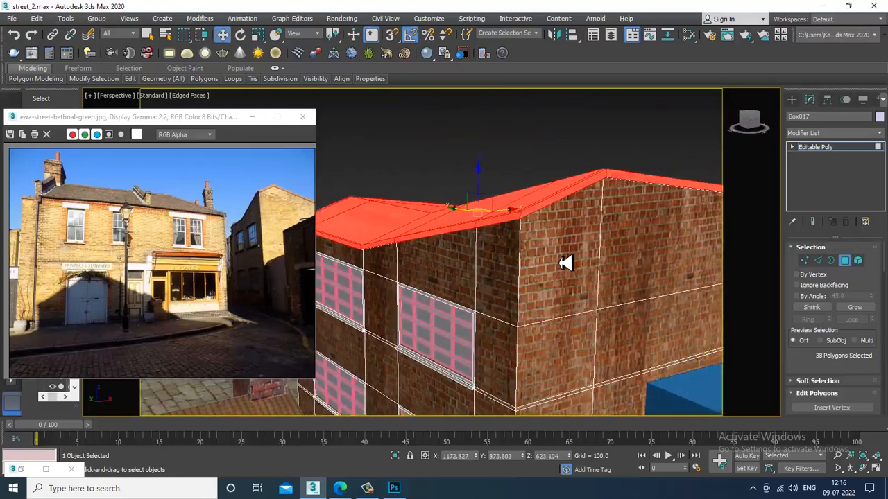
key("m")
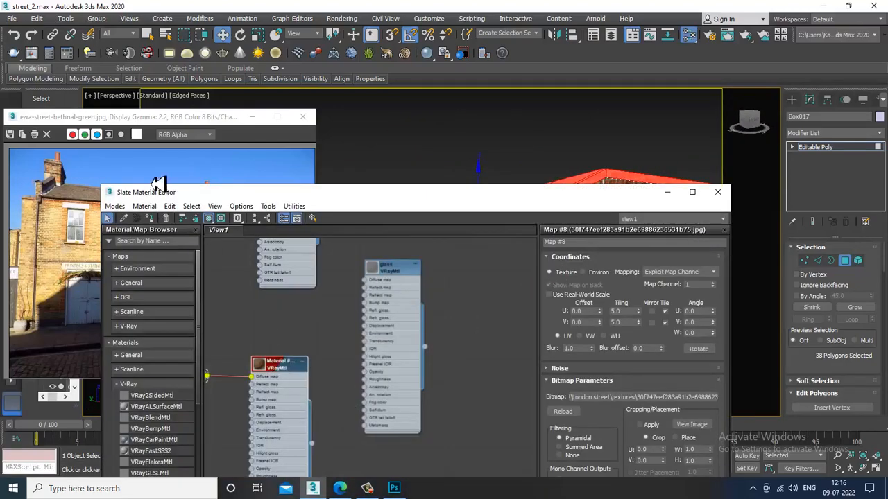
left_click(671, 195)
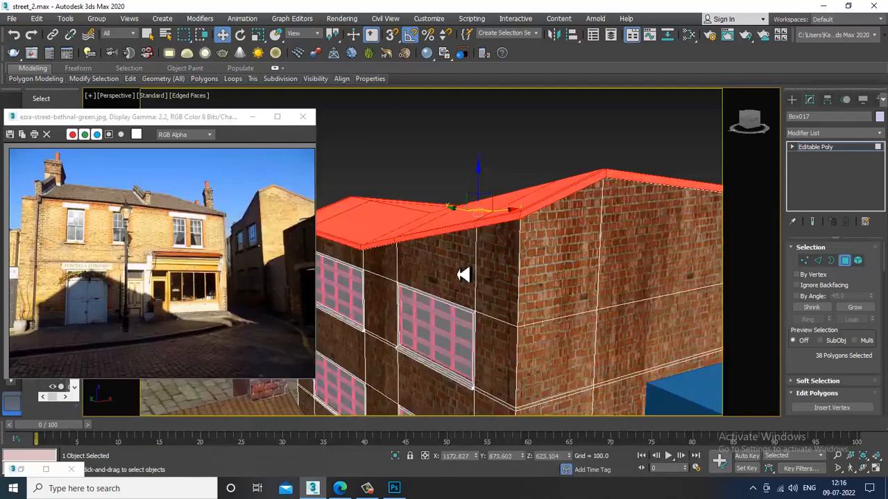
middle_click_drag(505, 255, 610, 236, "alt")
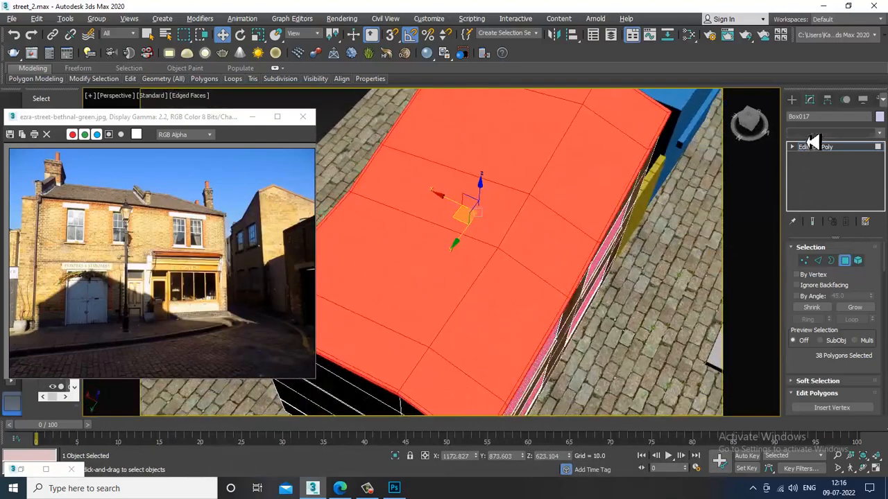
left_click(832, 132)
- Add a UVW Map modifier with Box mapping to the roofed building
key("u")
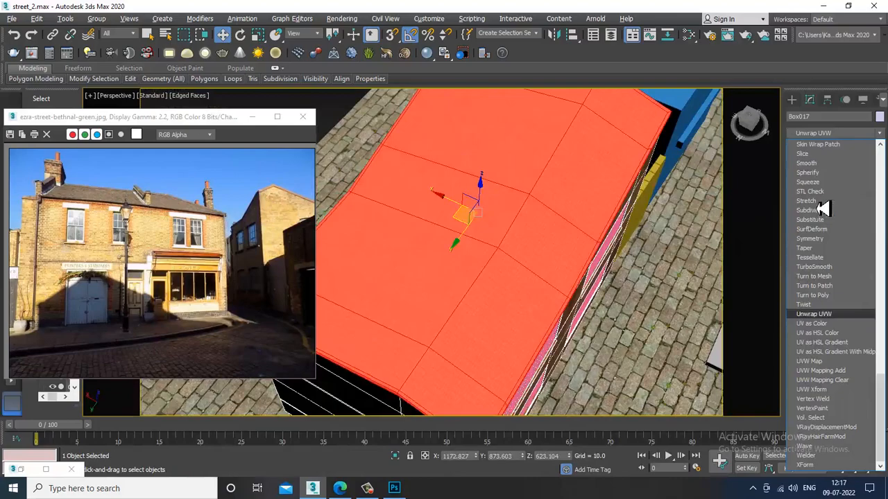
left_click(830, 362)
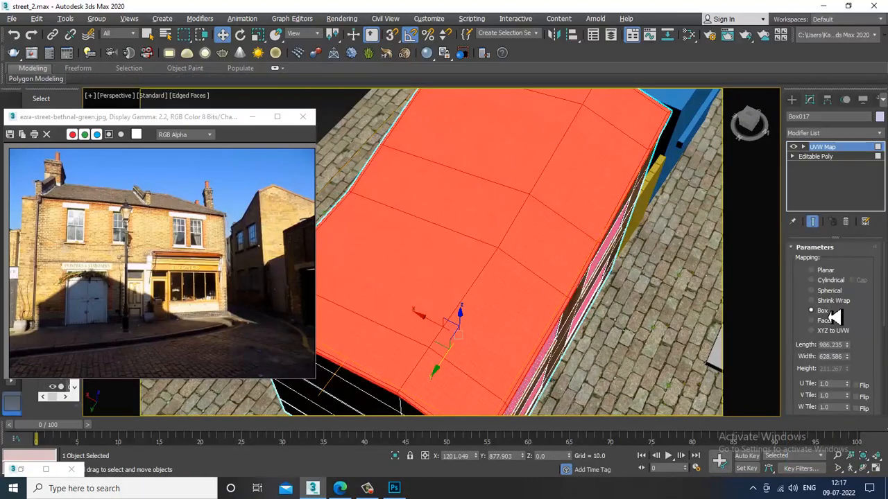
middle_click_drag(601, 271, 582, 236, "alt")
scroll(452, 213, "down", 4)
- Select the pavement object, open the Slate Material Editor, and return to Photoshop
left_click(690, 184)
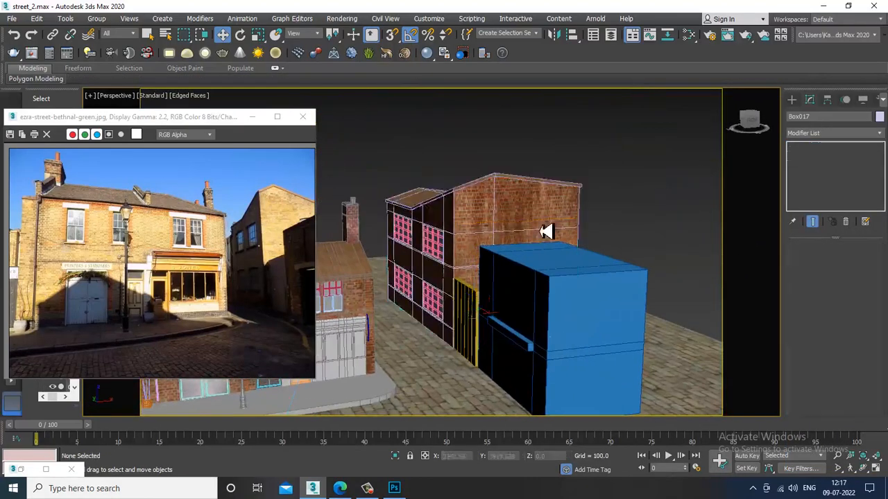
scroll(546, 232, "up", 6)
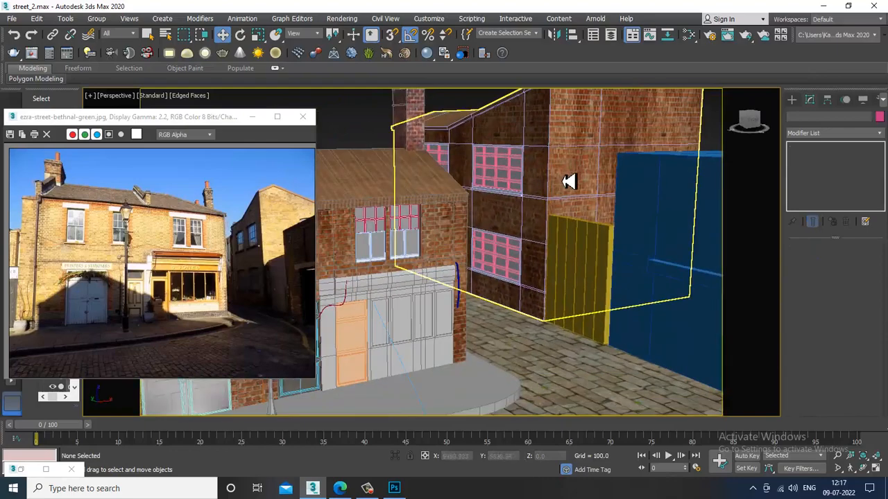
middle_click_drag(568, 181, 616, 250, "alt")
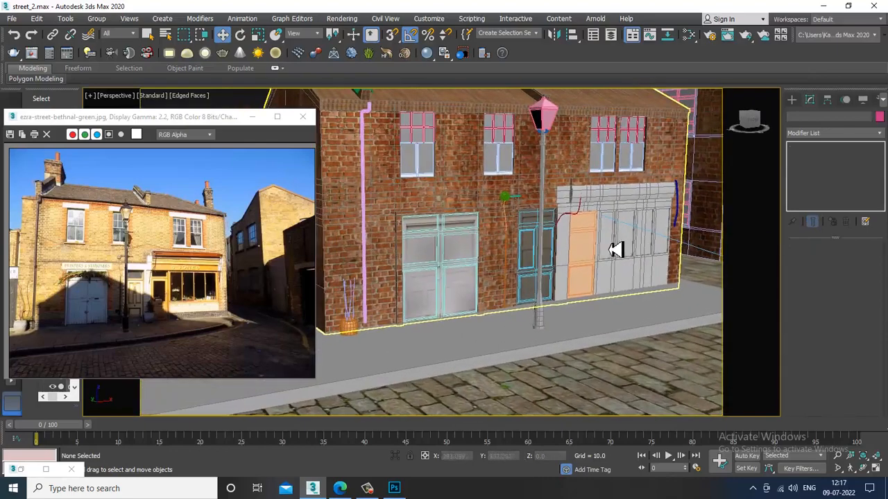
left_click(582, 343)
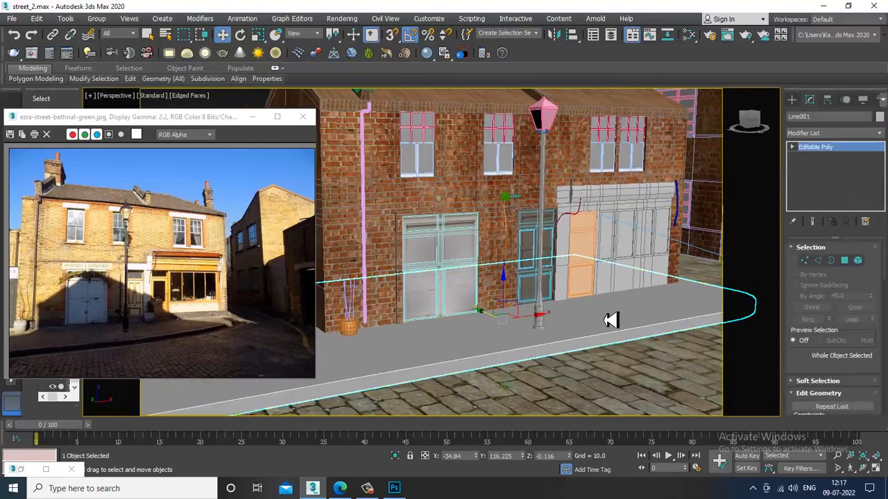
scroll(609, 321, "up", 4)
key("m")
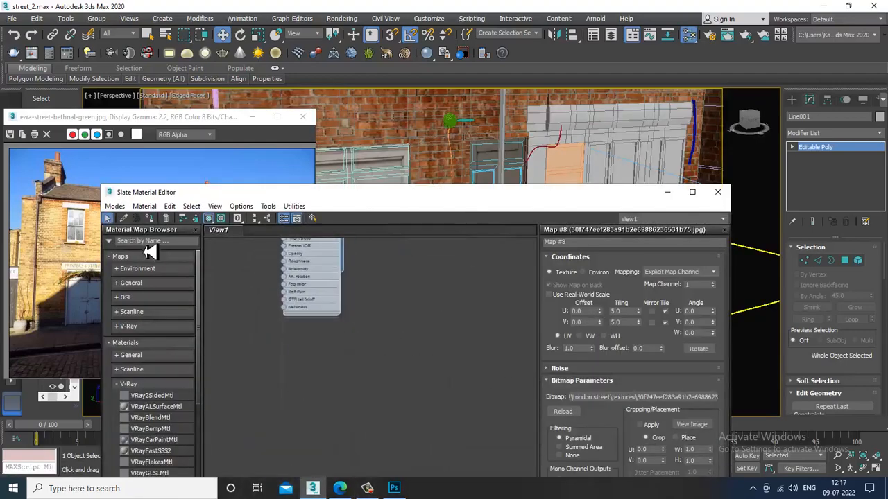
left_click_drag(239, 194, 231, 71)
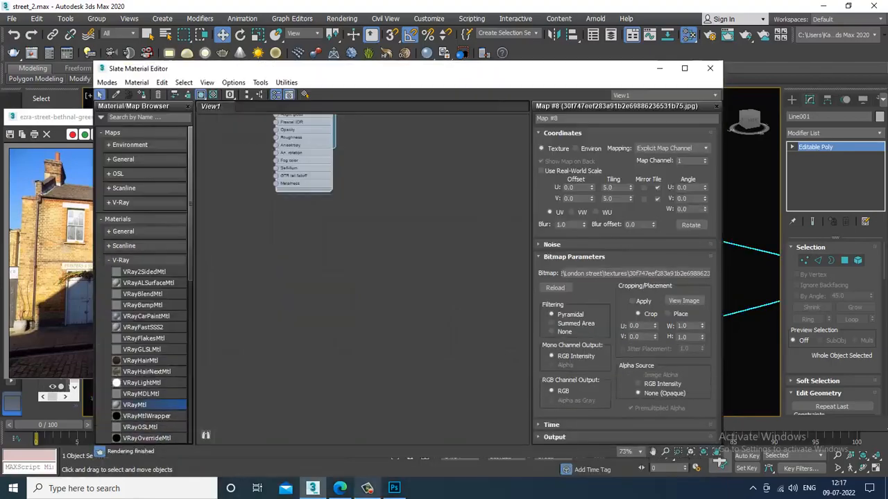
left_click(394, 488)
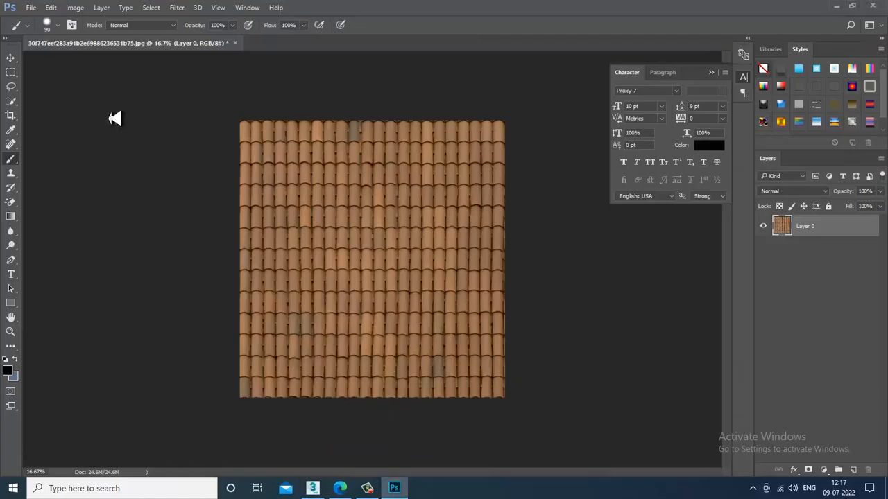
- Open the cobblestone JPG from the textures folder and unlock its Background into Layer 0
left_click(30, 8)
left_click(46, 32)
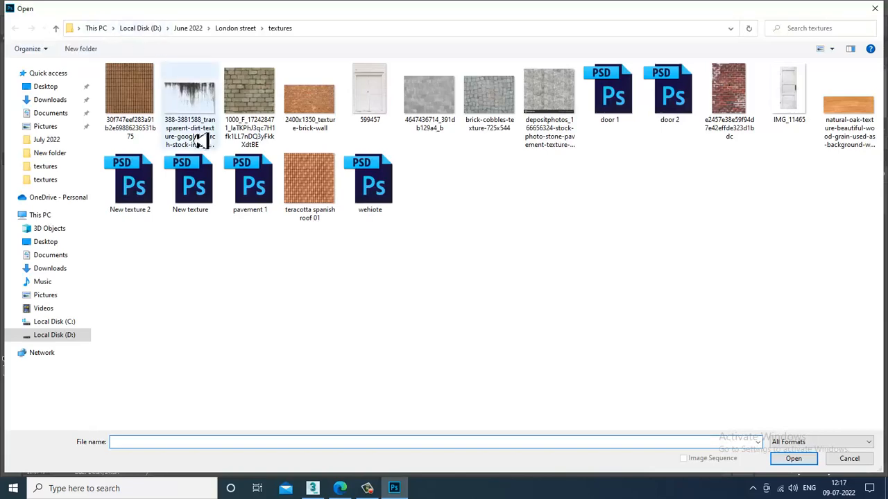
double_click(242, 93)
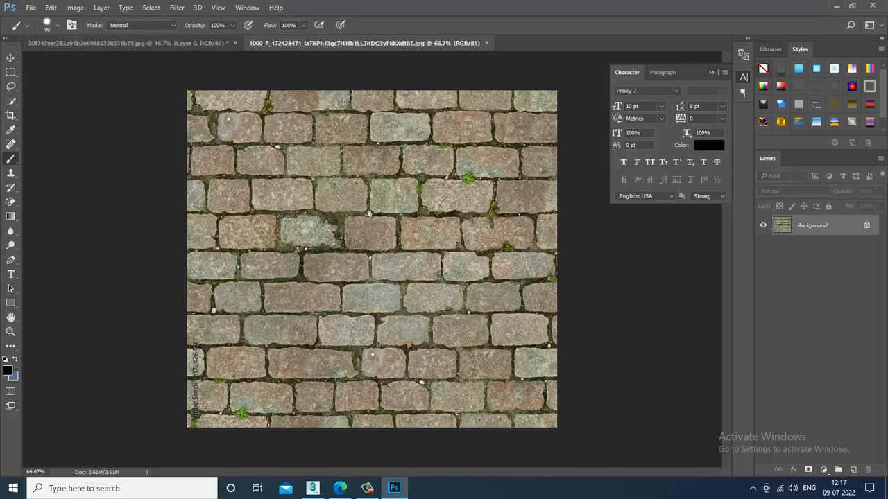
left_click(865, 229)
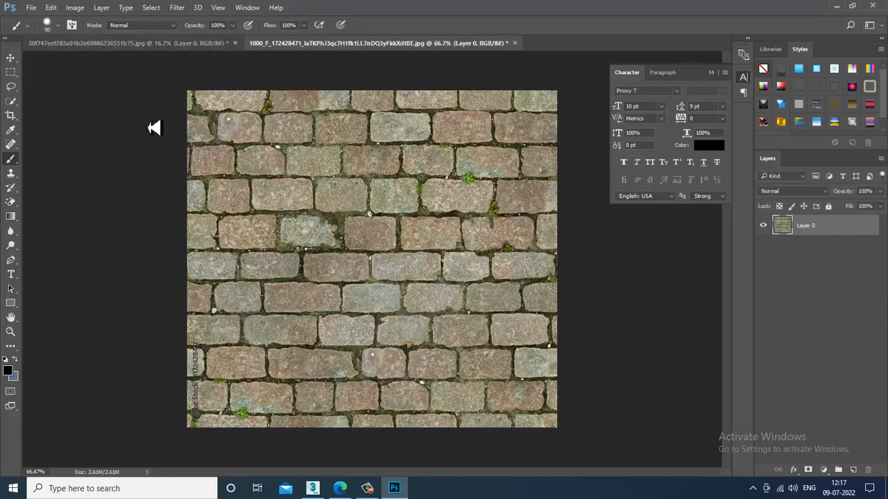
left_click(11, 58)
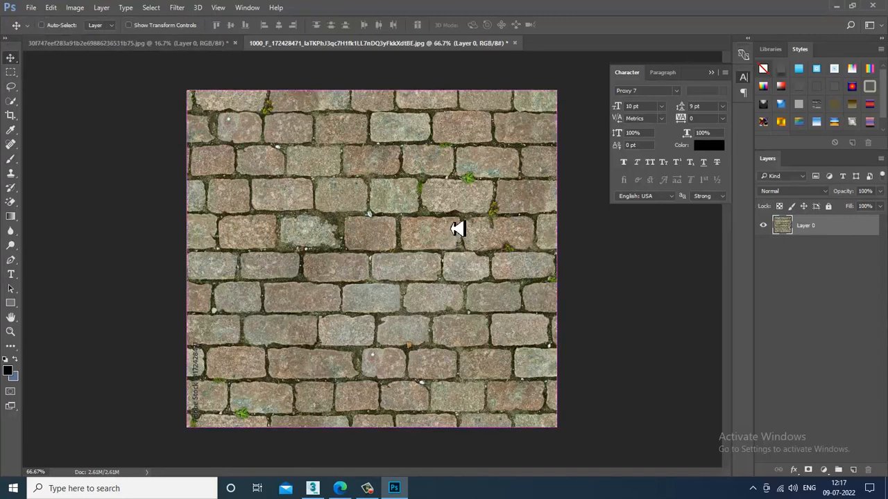
- Scale the cobblestone layer to about 41% and move it to the canvas top-left
key("ctrl+t")
left_click_drag(565, 435, 450, 344, "alt")
key("Return")
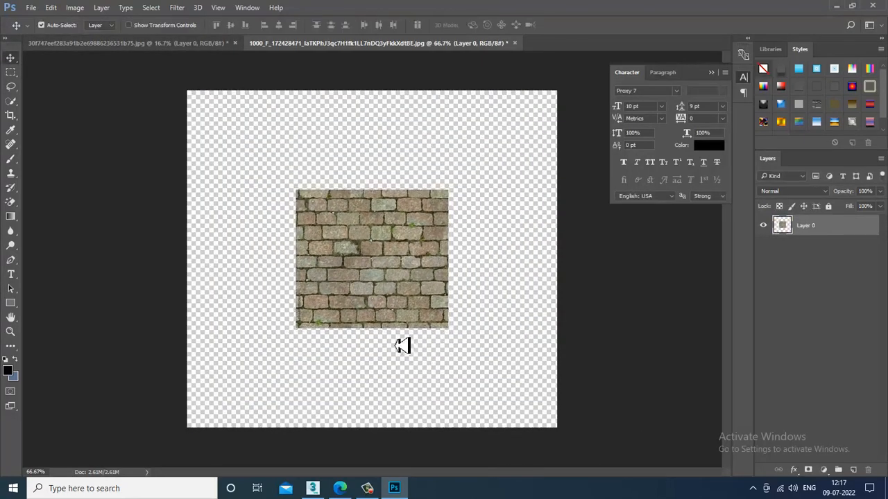
left_click_drag(402, 282, 386, 190)
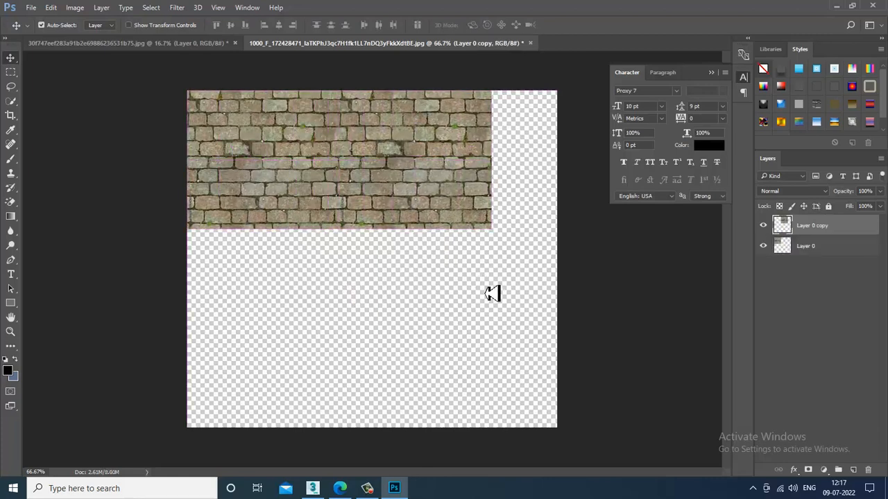
- Undo the extra copy and crop the watermarked left strip off the cobblestone patch
key("ctrl+z")
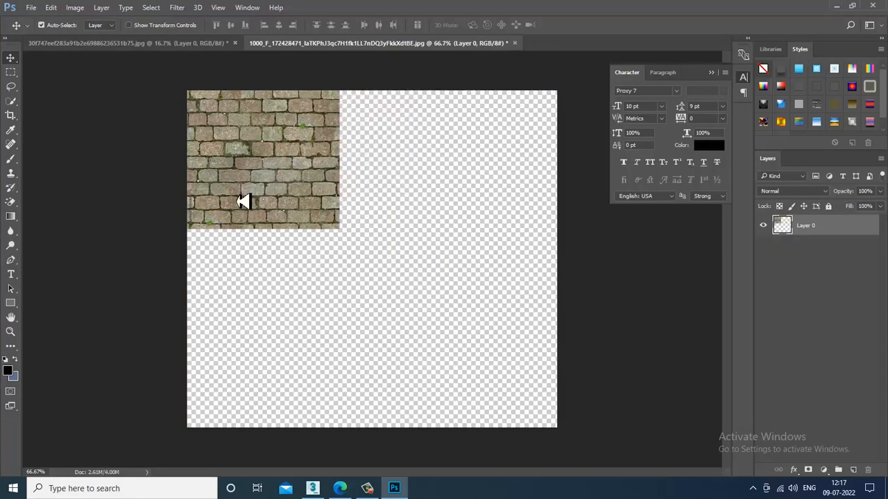
key("ctrl+plus")
key("ctrl+plus")
left_click_drag(177, 193, 670, 312)
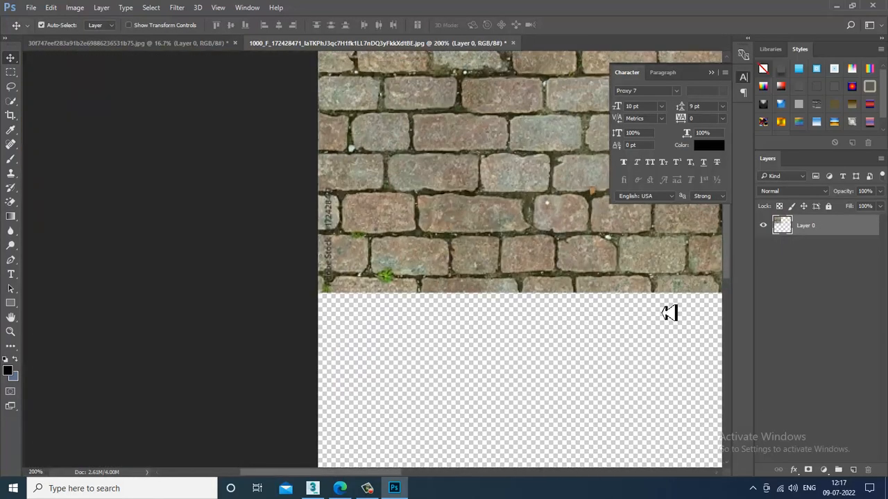
left_click_drag(411, 219, 265, 277)
key("ctrl+minus")
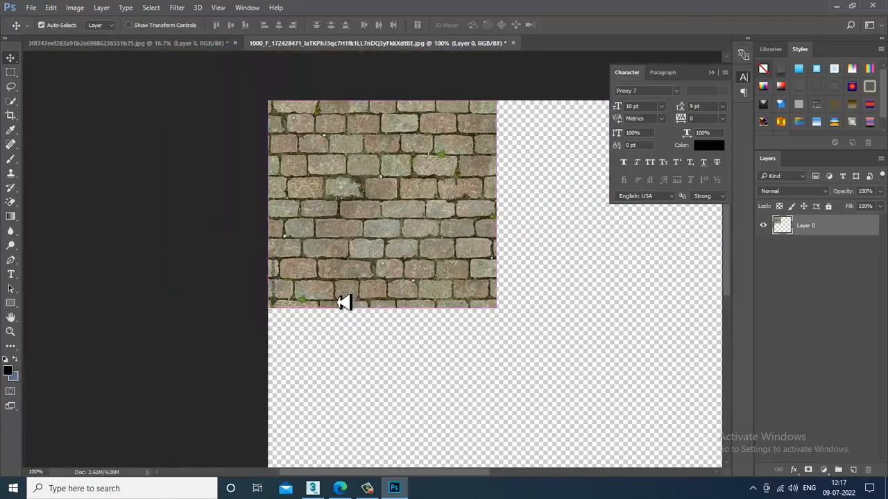
left_click(11, 115)
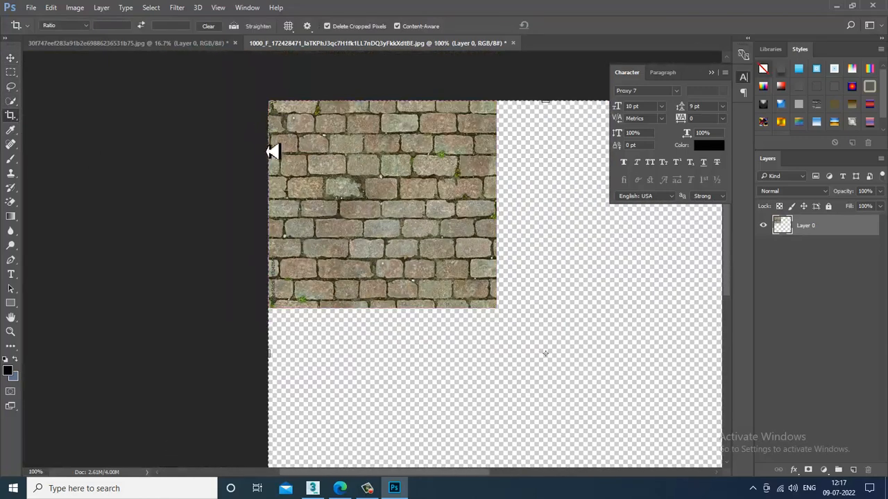
left_click_drag(274, 219, 279, 222)
key("Escape")
key("Return")
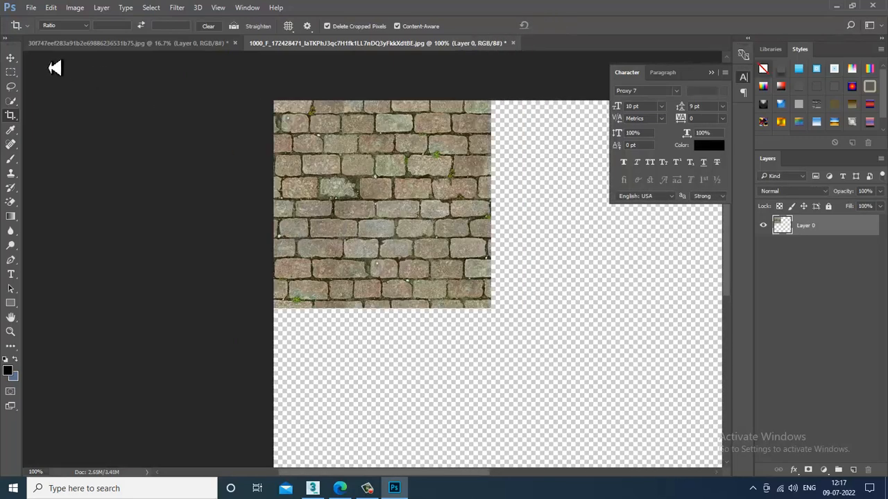
- Alt-drag the patch rightward twice to form a row of three copies
left_click(11, 58)
left_click_drag(384, 242, 602, 243, "alt")
scroll(471, 297, "right", 3)
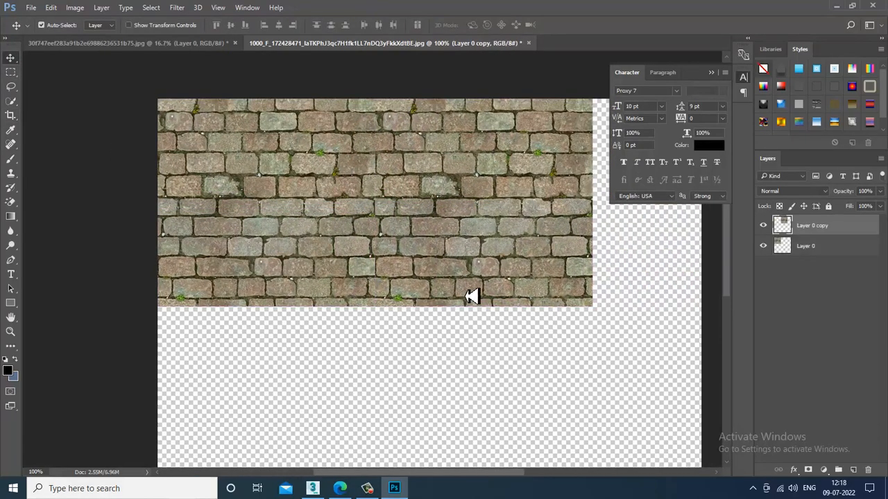
scroll(523, 273, "right", 3)
left_click_drag(351, 261, 535, 243)
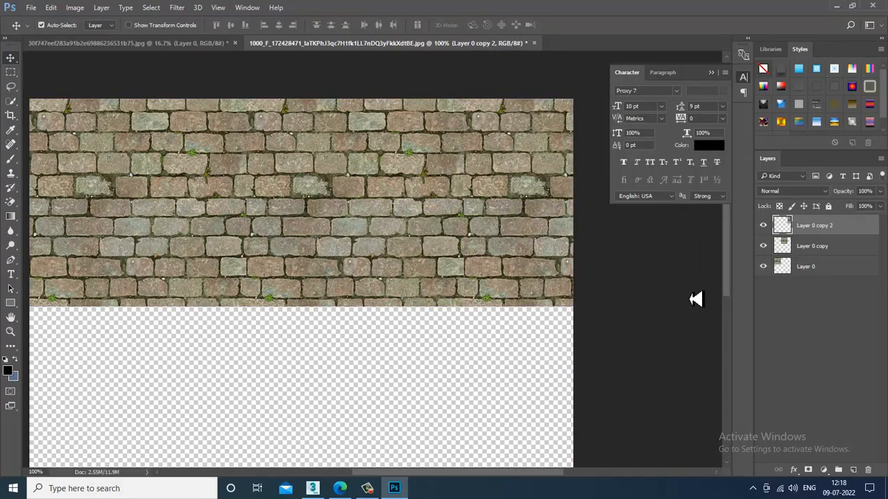
- Merge the three copies into one row and duplicate it downward to fill the canvas
left_click(815, 267, "shift")
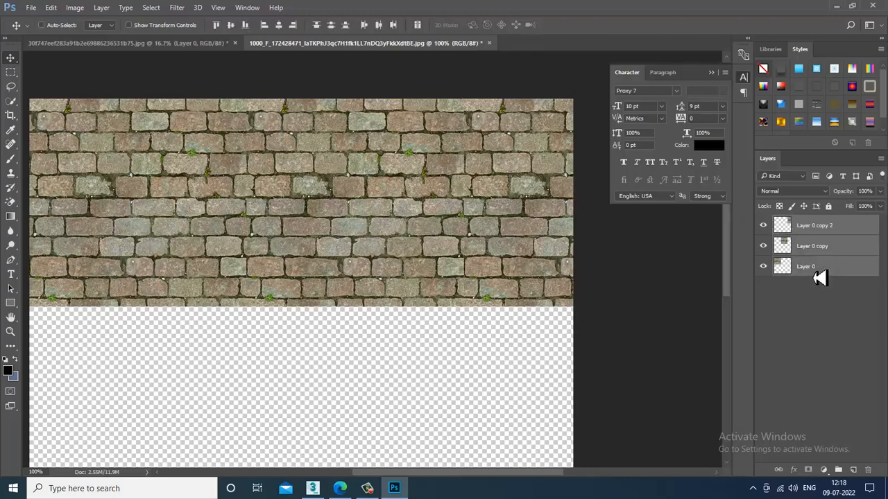
key("ctrl+e")
middle_click_drag(291, 243, 393, 212)
left_click_drag(381, 155, 421, 347, "alt")
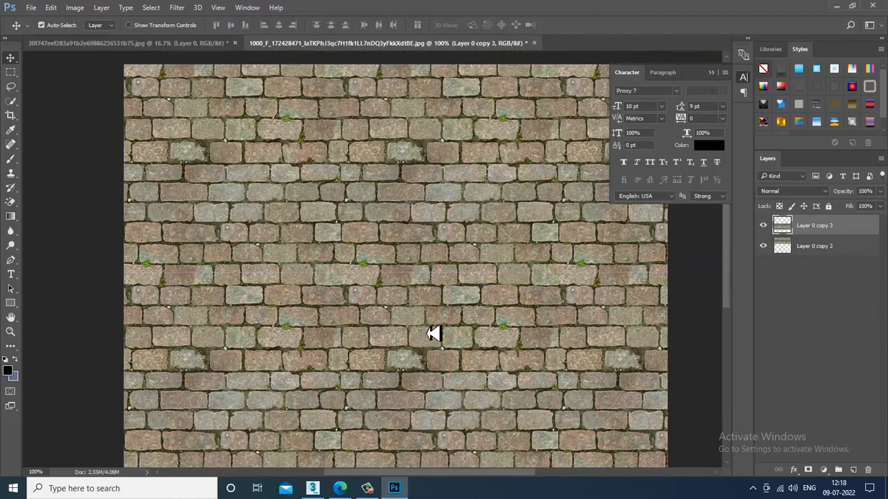
middle_click_drag(501, 323, 477, 123)
left_click_drag(416, 251, 411, 381, "alt")
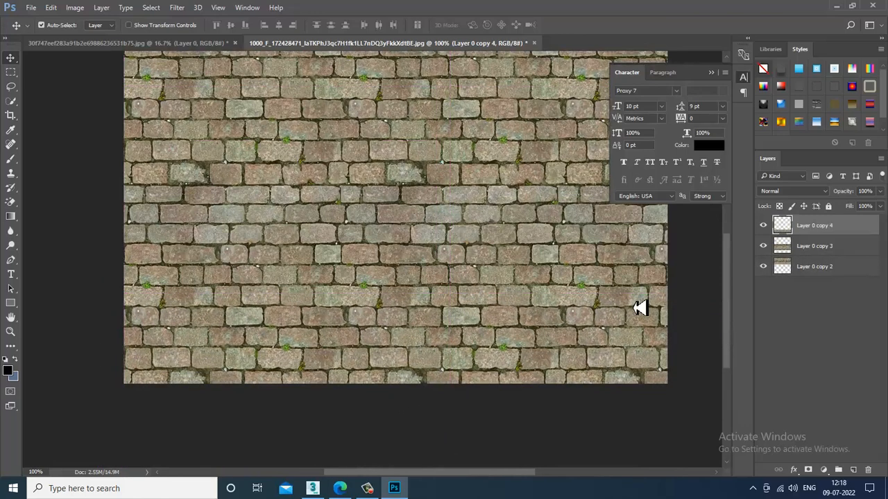
- Merge the stacked rows into Layer 0 copy 4, shift it to cover the canvas, and zoom to fit
left_click(825, 271, "shift")
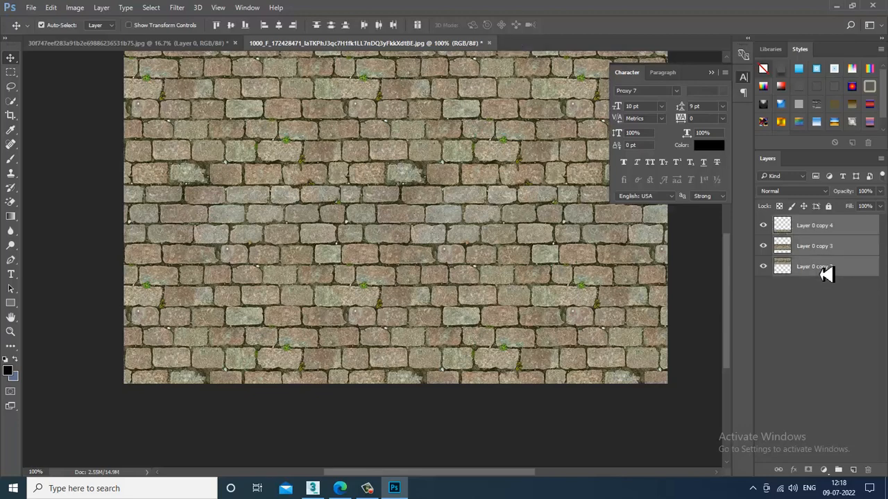
key("ctrl+e")
left_click_drag(367, 184, 368, 272)
key("ctrl+minus")
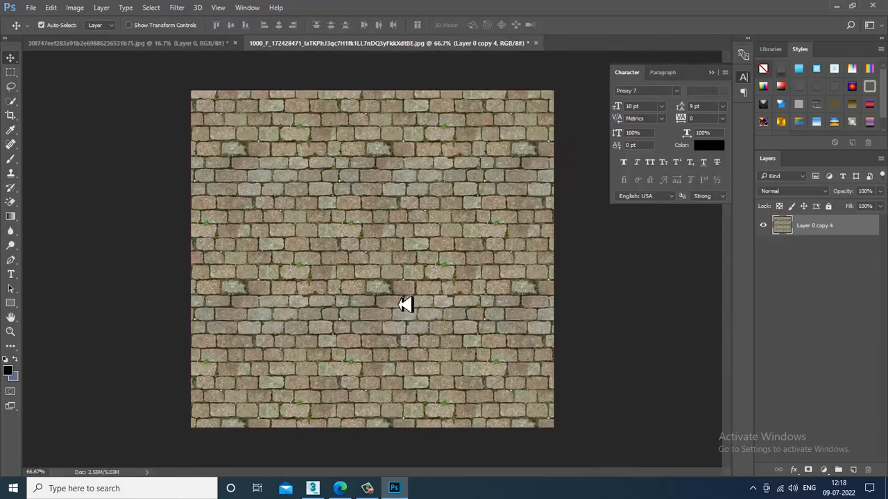
- Add a new empty layer above the cobblestones and switch to the Brush tool
left_click(854, 471)
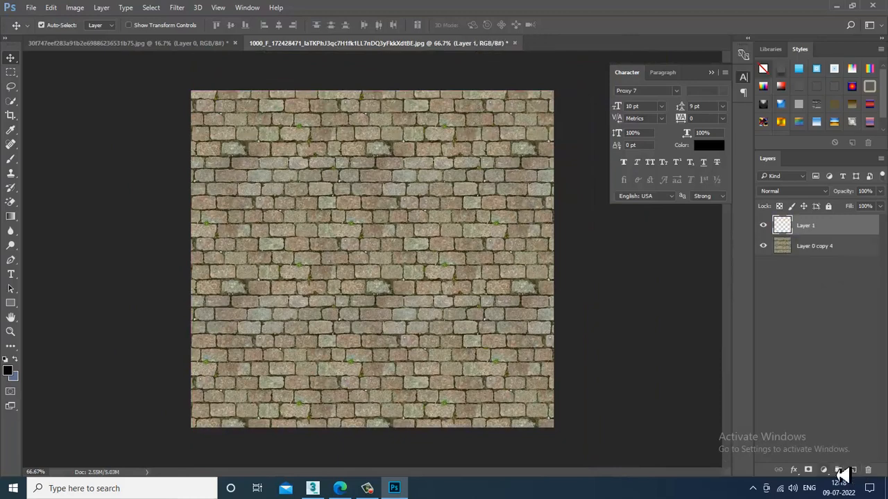
right_click(12, 165)
left_click(61, 160)
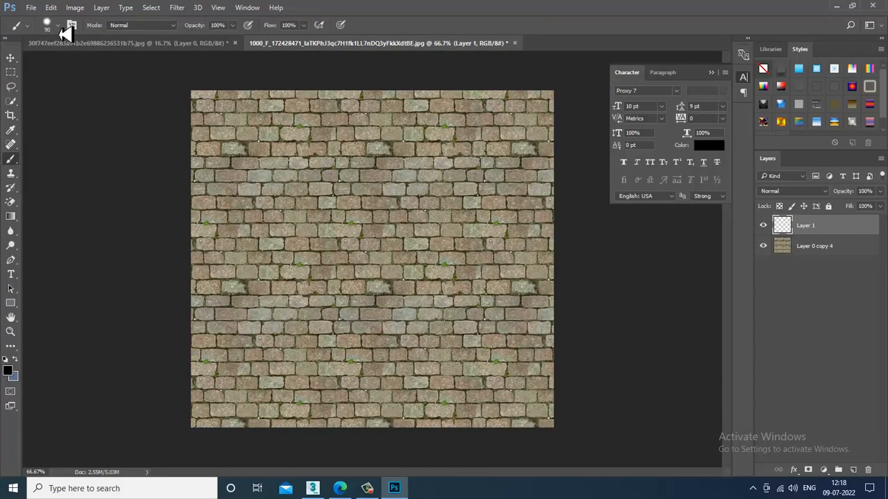
- Load the Natural Brushes 2 library, replacing the current brushes, and pick the 50 px brush
left_click(58, 26)
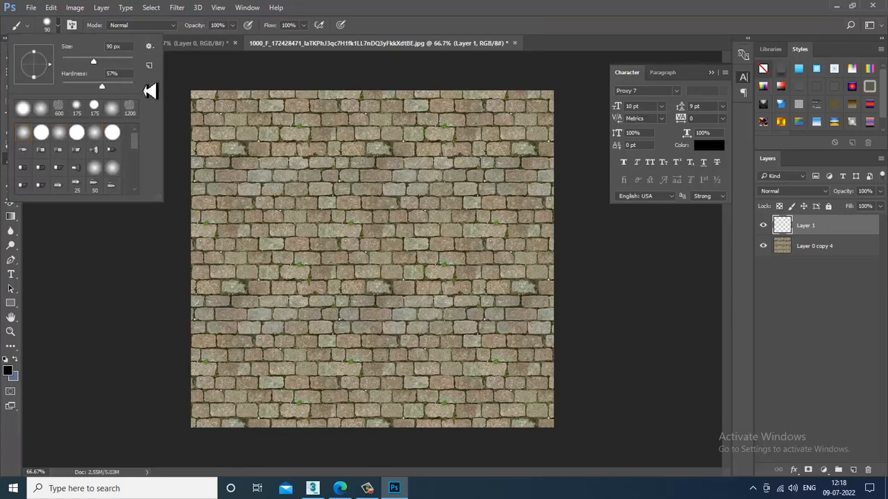
left_click(149, 46)
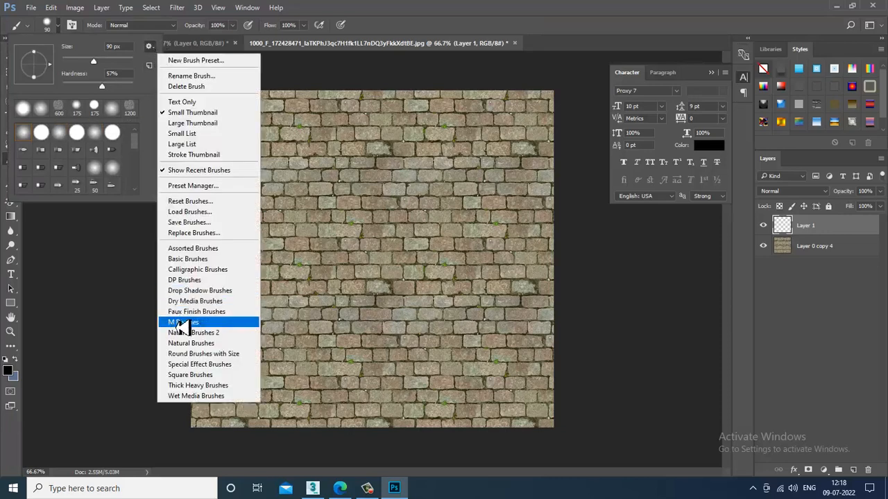
left_click(219, 332)
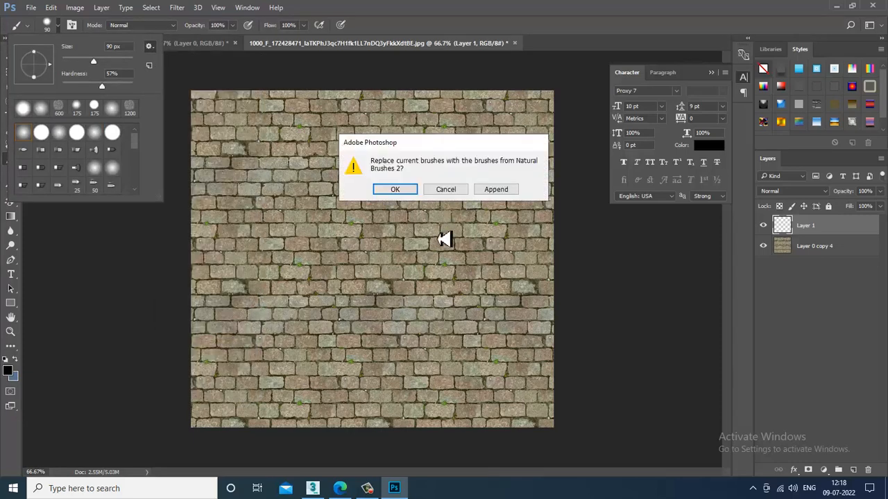
left_click(405, 192)
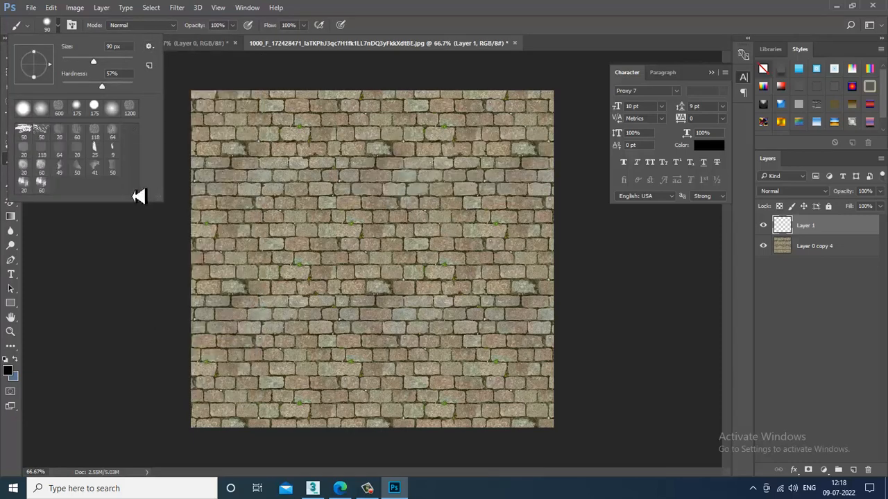
left_click(40, 135)
left_click(555, 313)
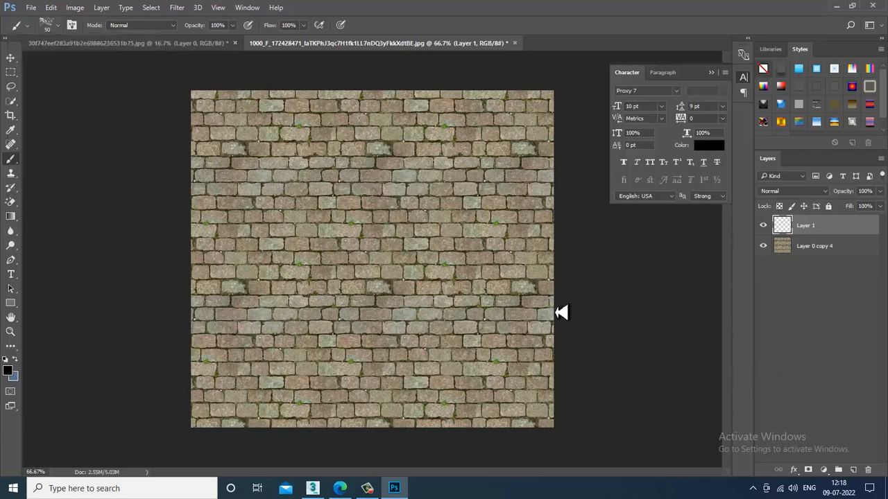
- Set the brush to 250 px, 34% opacity and 38% flow, then dab two faint grime patches
key("bracketright")
key("bracketright")
key("bracketright")
key("bracketright")
key("bracketright")
key("bracketright")
key("bracketright")
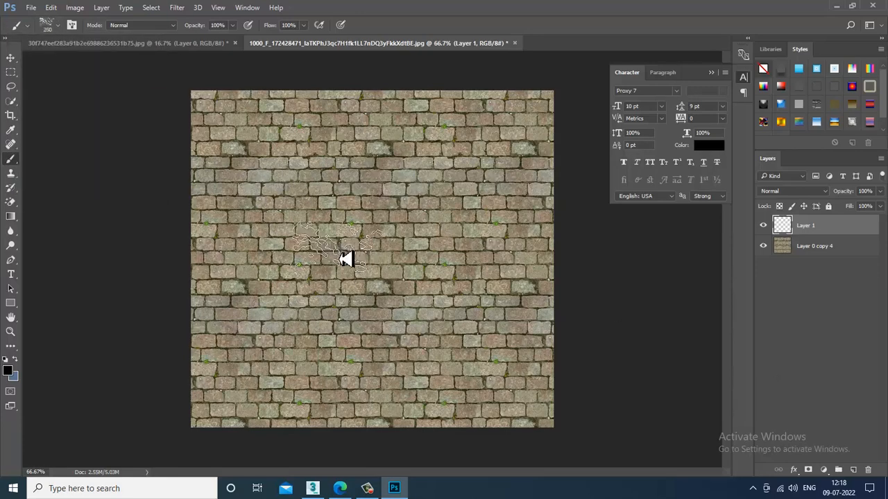
left_click(232, 25)
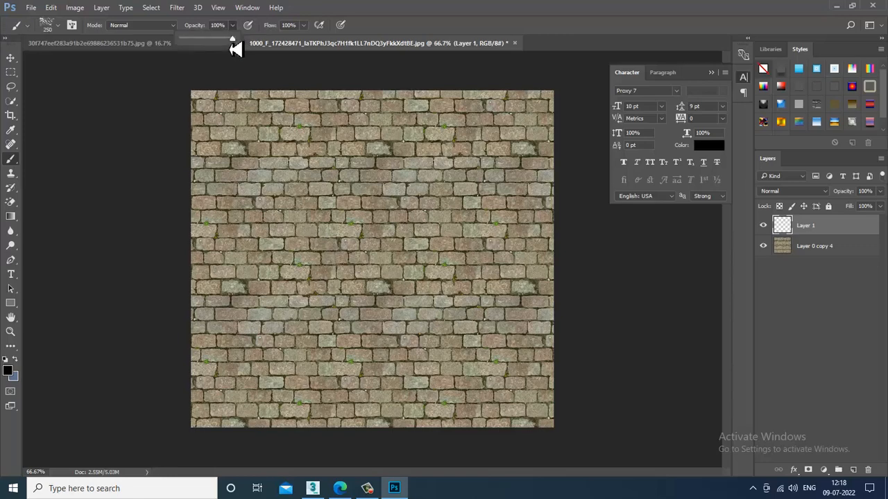
left_click_drag(232, 48, 200, 49)
left_click(302, 27)
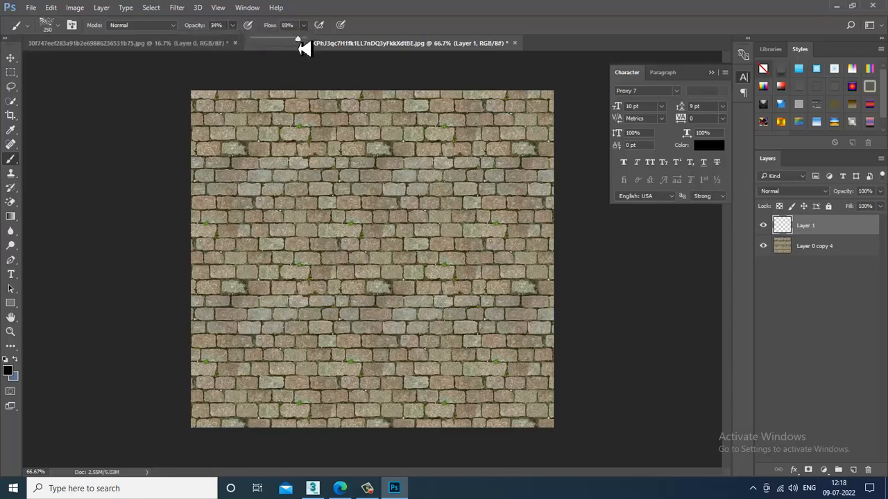
left_click_drag(304, 49, 277, 46)
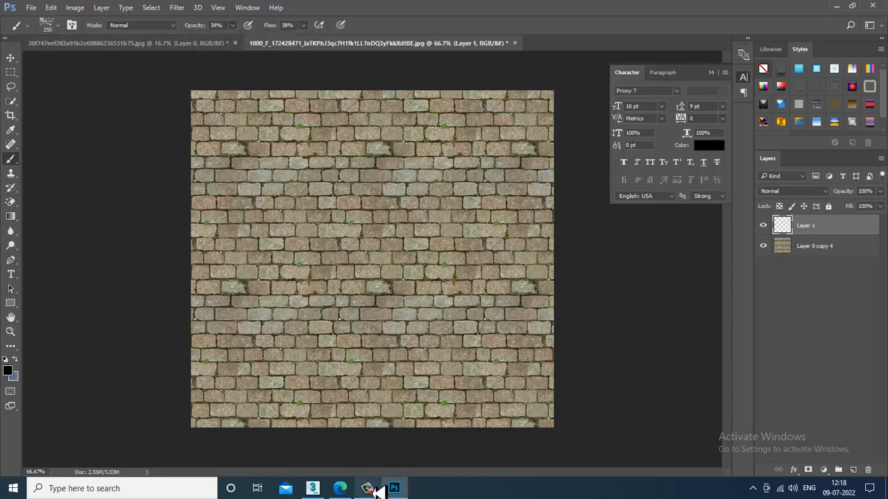
left_click(312, 159)
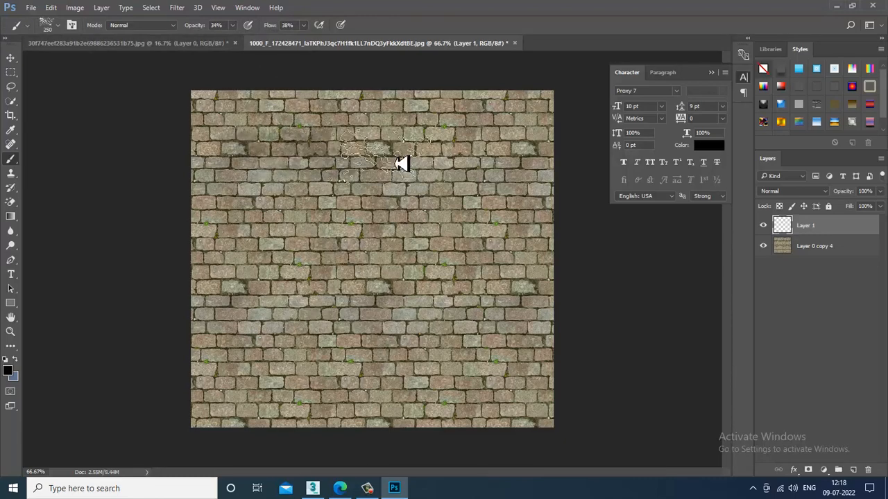
left_click(508, 128)
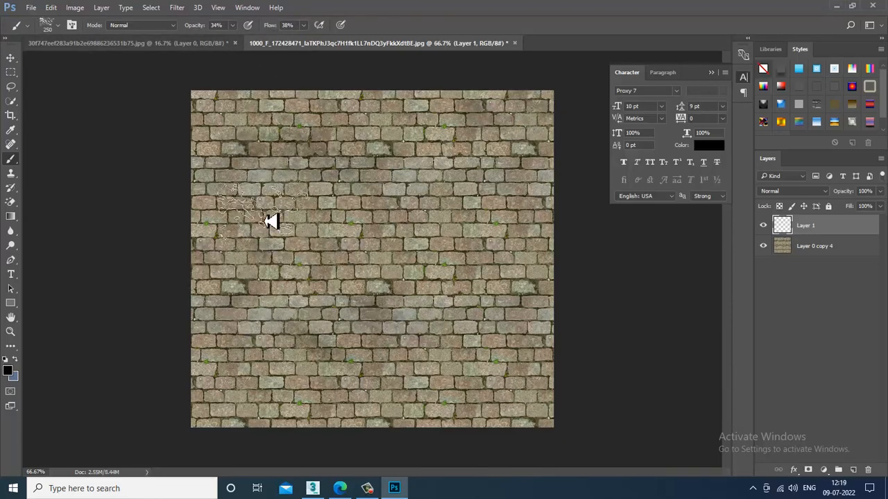
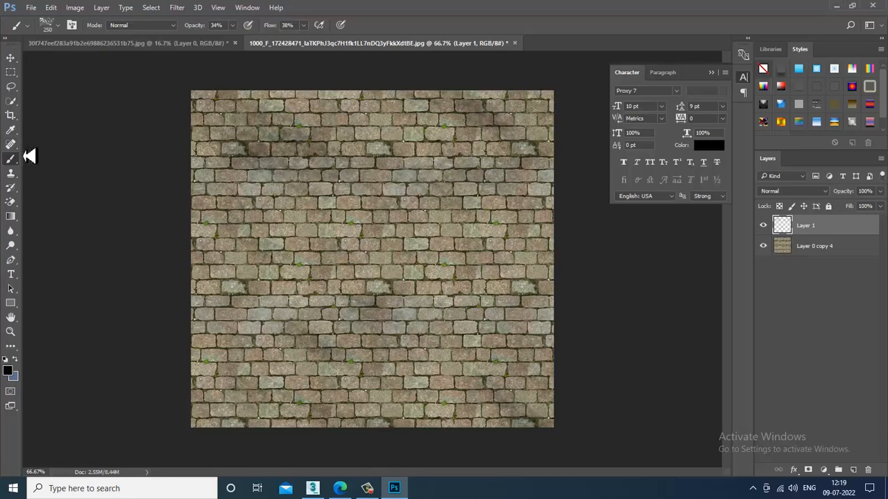
- Save the cobblestone texture as JPEG 'pavement 1' at Quality 12 in the textures folder
left_click(32, 7)
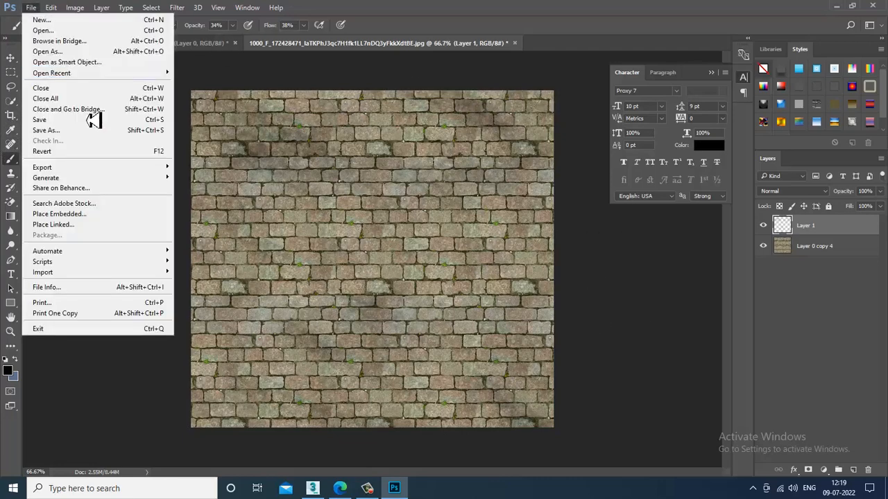
left_click(90, 128)
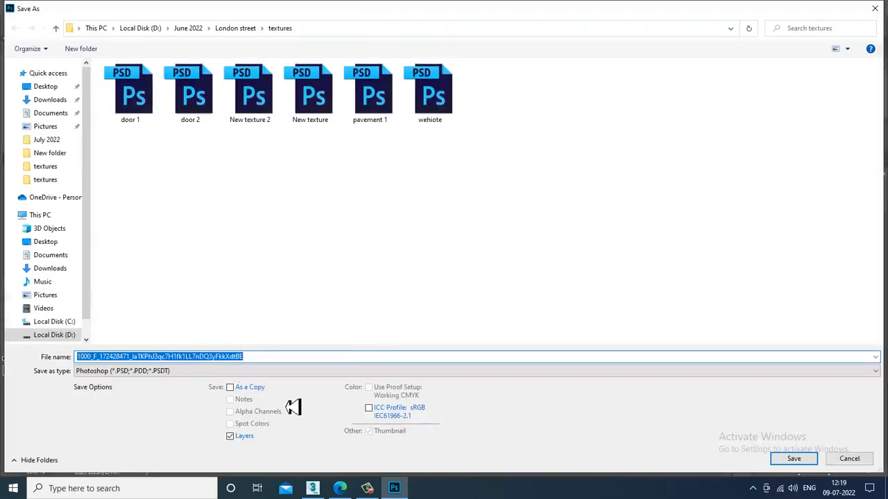
left_click(188, 374)
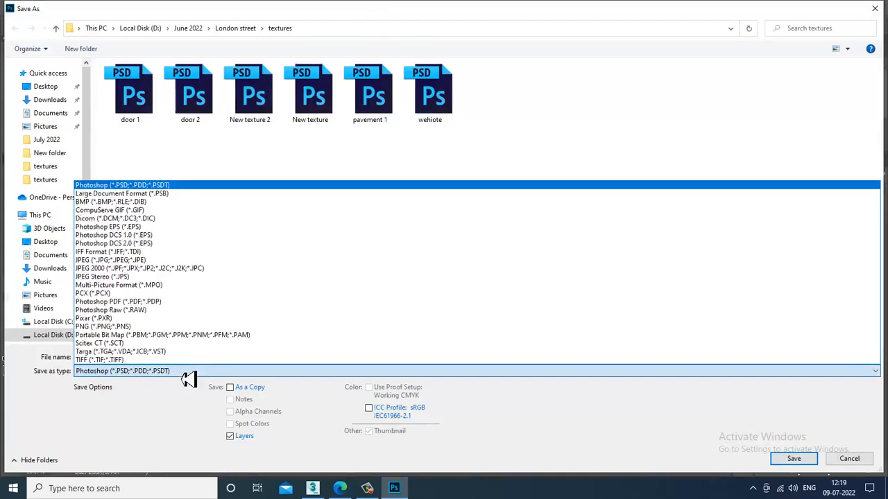
left_click(142, 261)
left_click_drag(257, 360, 8, 337)
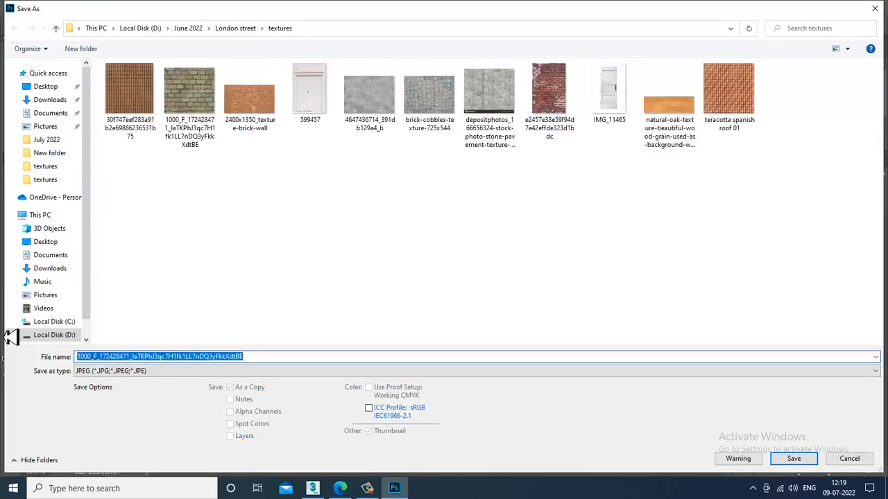
type("pavement 1")
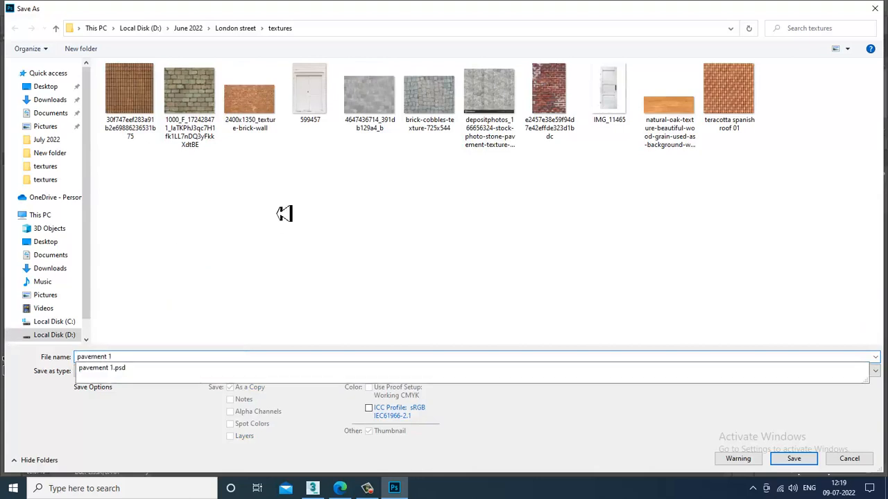
left_click(279, 224)
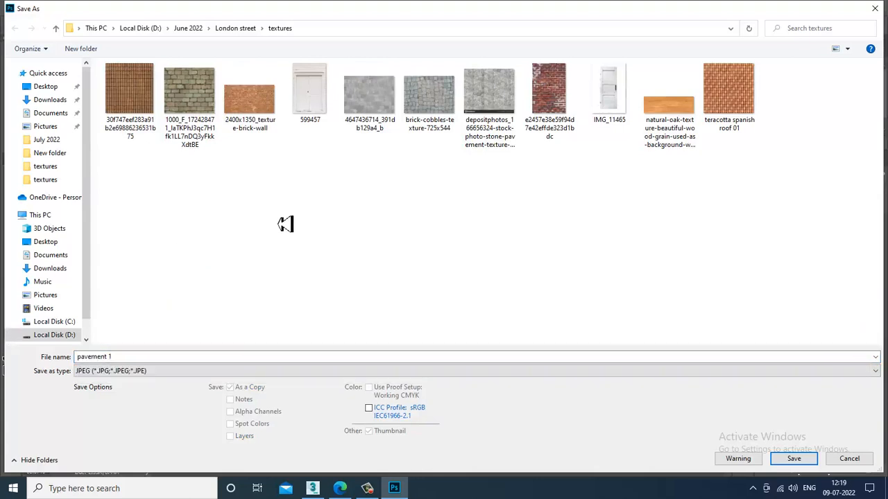
left_click(800, 463)
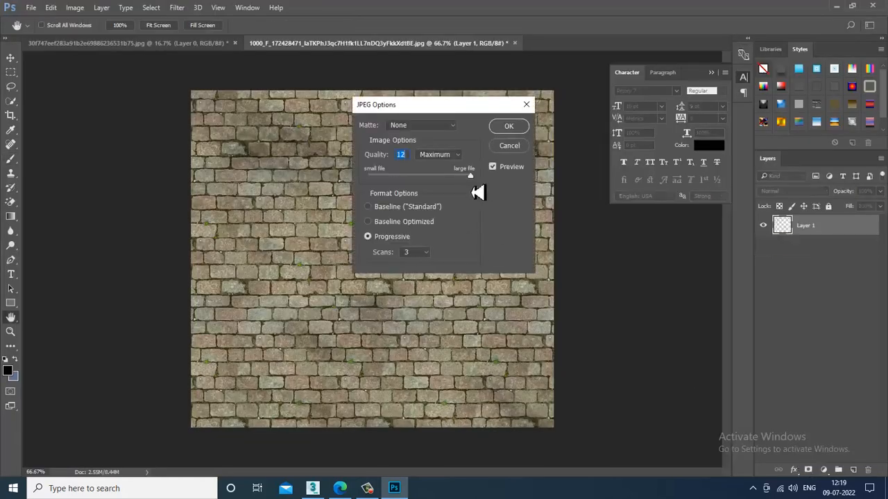
left_click(508, 127)
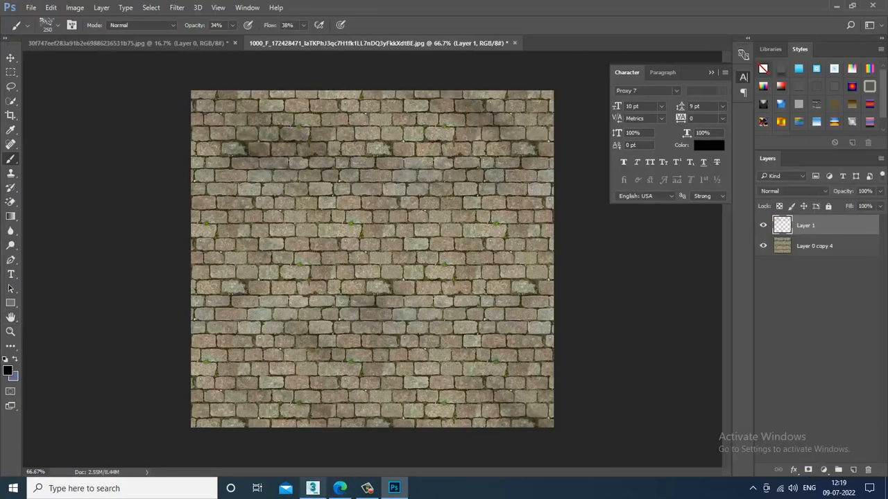
left_click(313, 489)
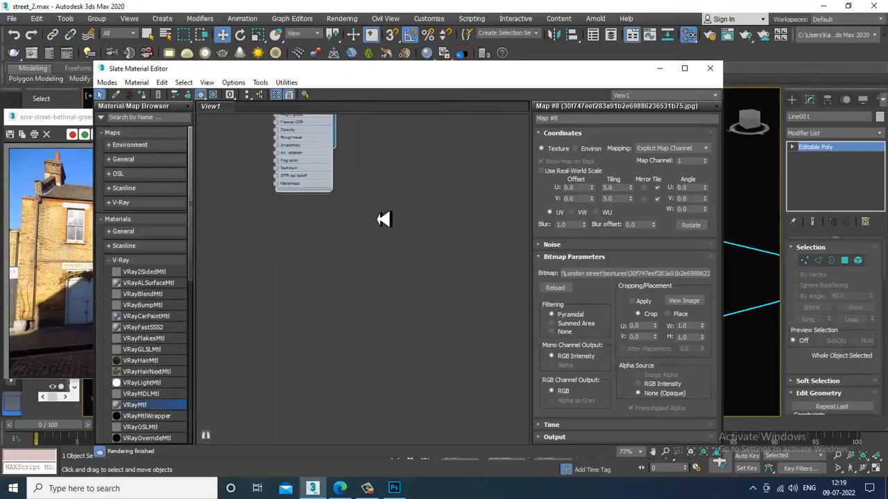
- Create VRayMtl Material #368 with a pavement 1 bitmap in Diffuse and show it in the viewport
middle_click_drag(318, 223, 354, 206)
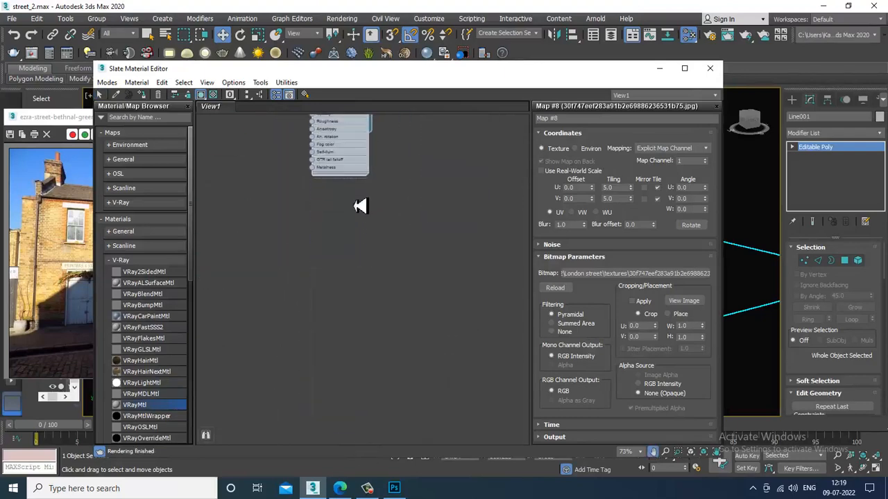
left_click_drag(304, 219, 307, 208)
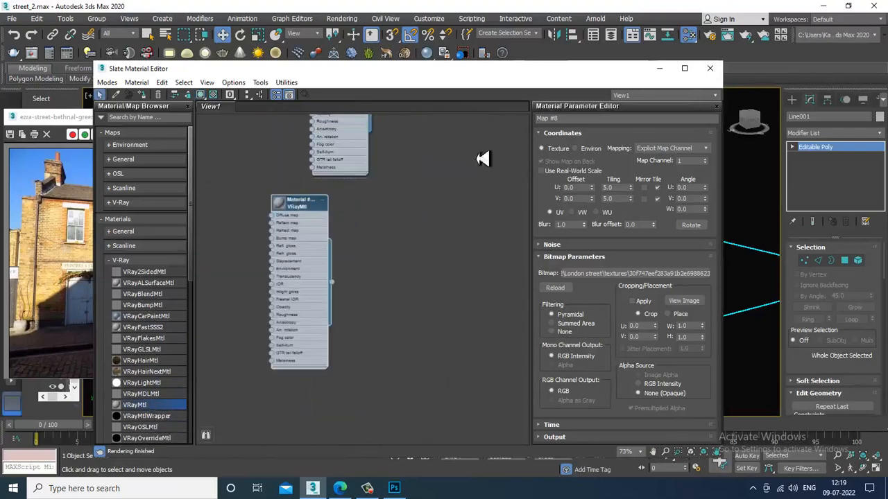
left_click(616, 146)
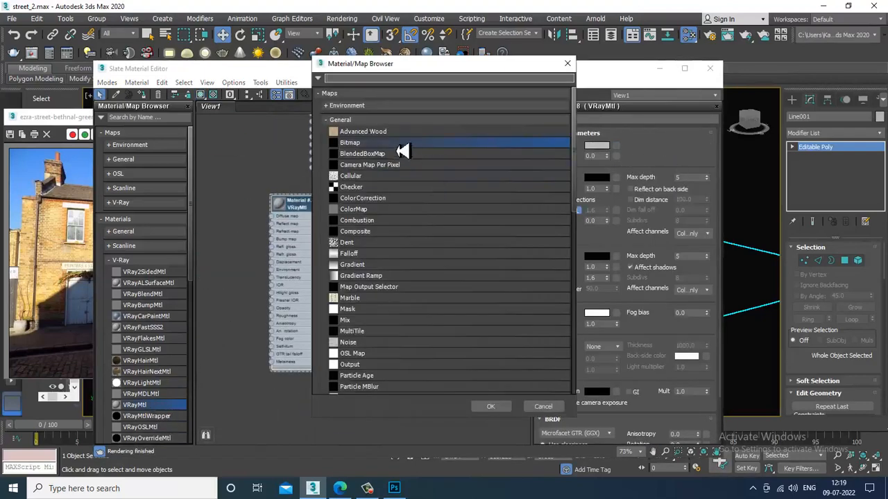
double_click(350, 145)
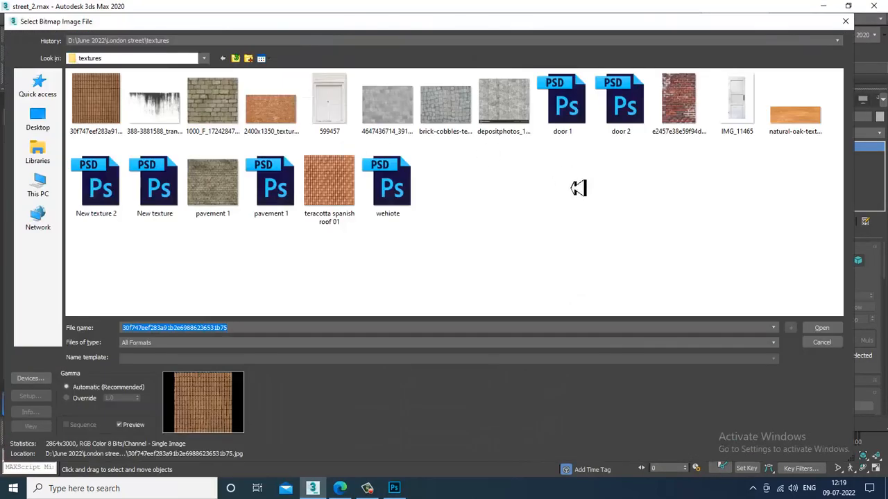
double_click(212, 182)
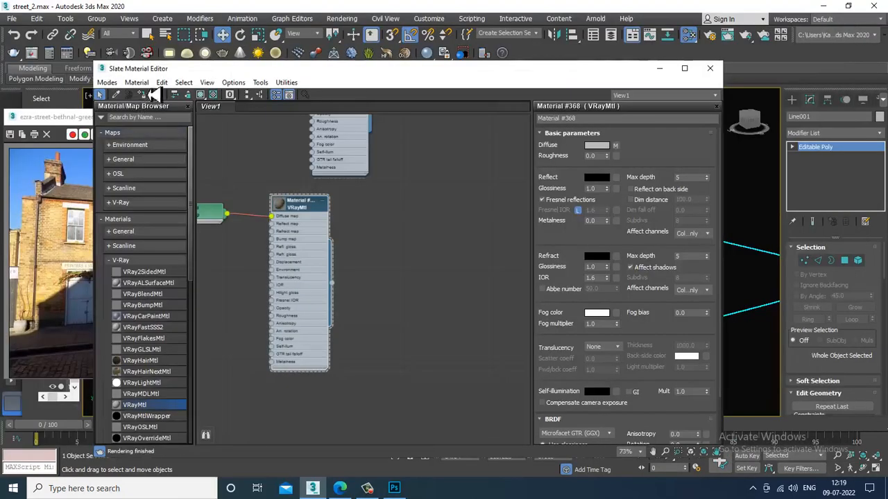
left_click(202, 95)
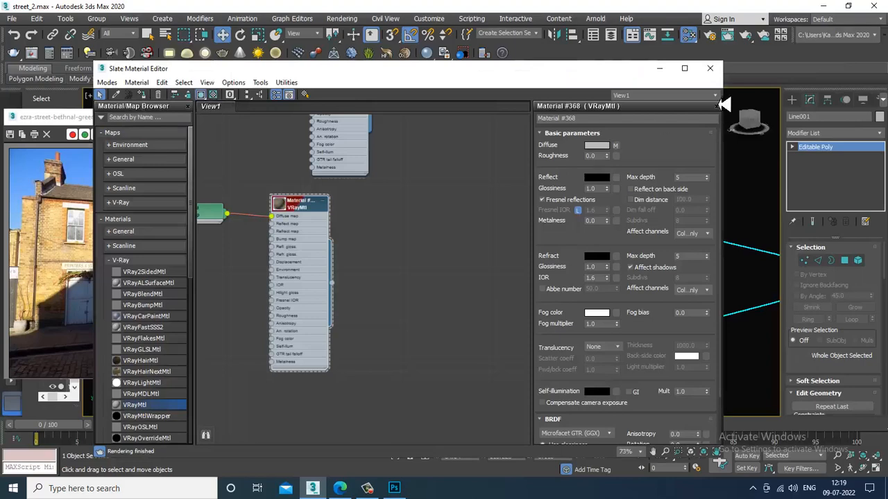
left_click(661, 71)
middle_click_drag(467, 366, 555, 364, "alt")
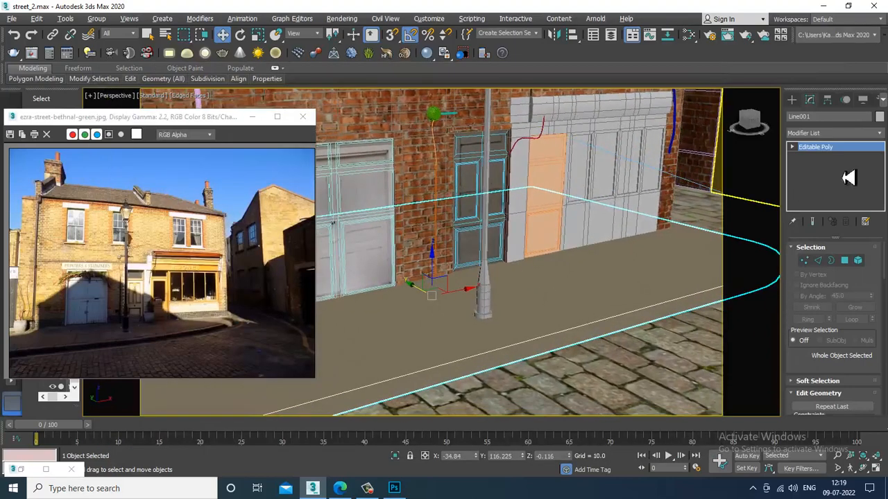
- Add a UVW Map modifier with Box mapping to the pavement object Line001
left_click(819, 133)
scroll(832, 298, "down", 20)
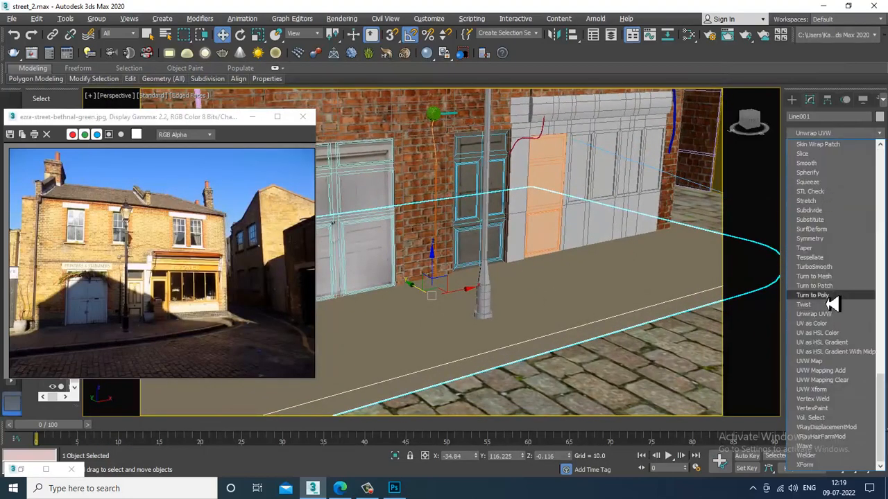
left_click(835, 362)
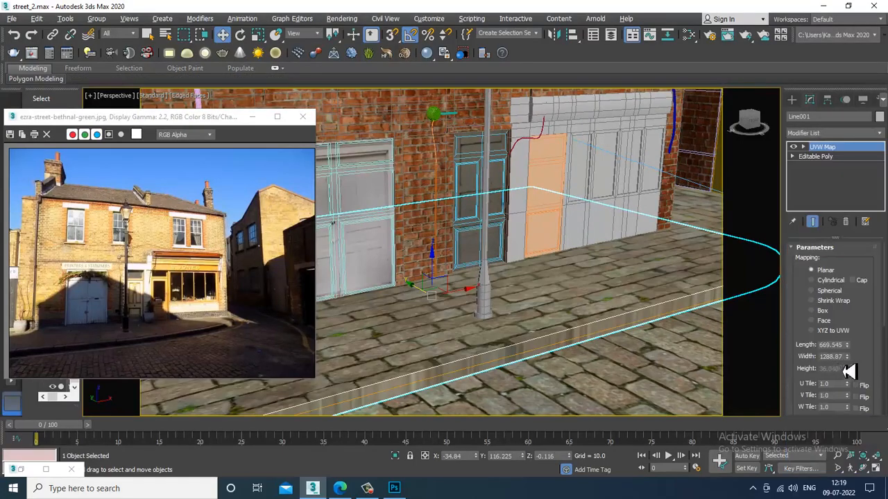
left_click(821, 312)
middle_click_drag(619, 353, 519, 282, "alt")
scroll(557, 347, "down", 4)
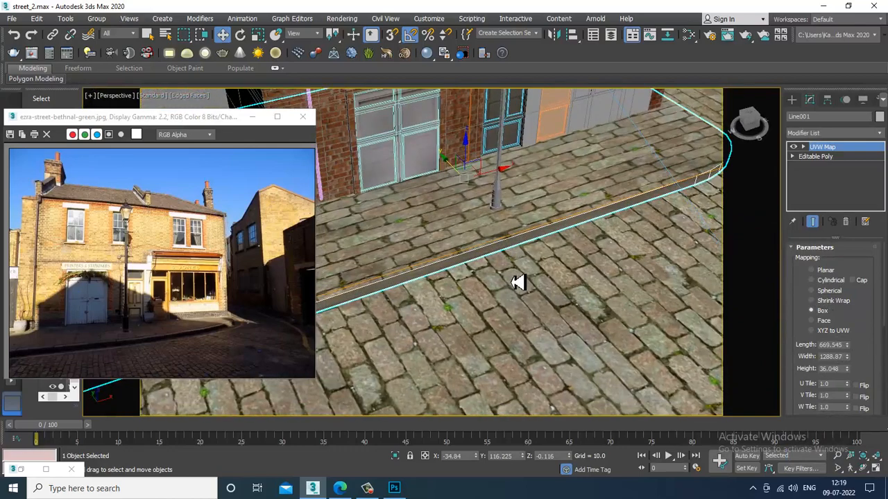
scroll(516, 280, "up", 3)
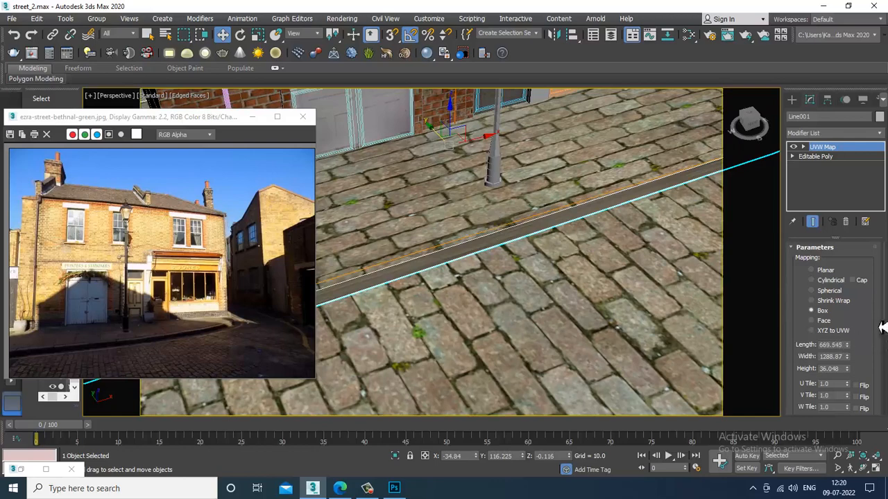
left_click_drag(878, 324, 879, 215)
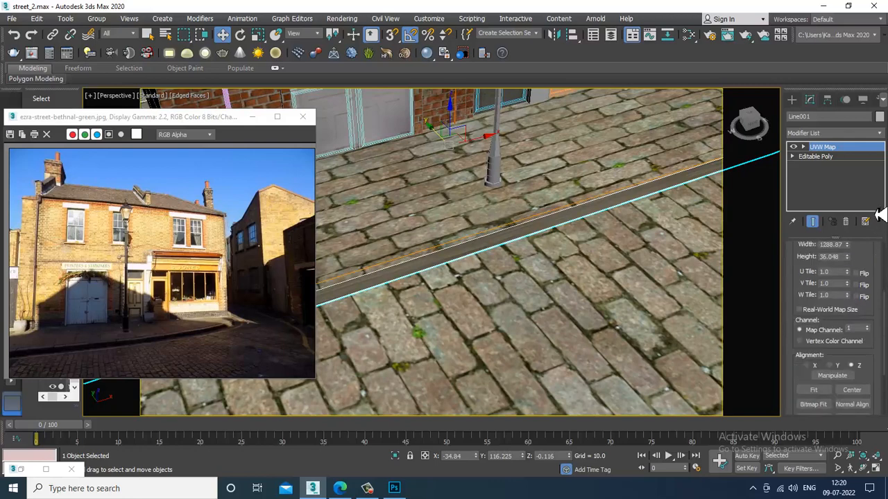
- Set the UVW Map box to Length 937.363, Width 853.748 and Height 458.896
left_click_drag(873, 256, 868, 76)
scroll(845, 290, "down", 1)
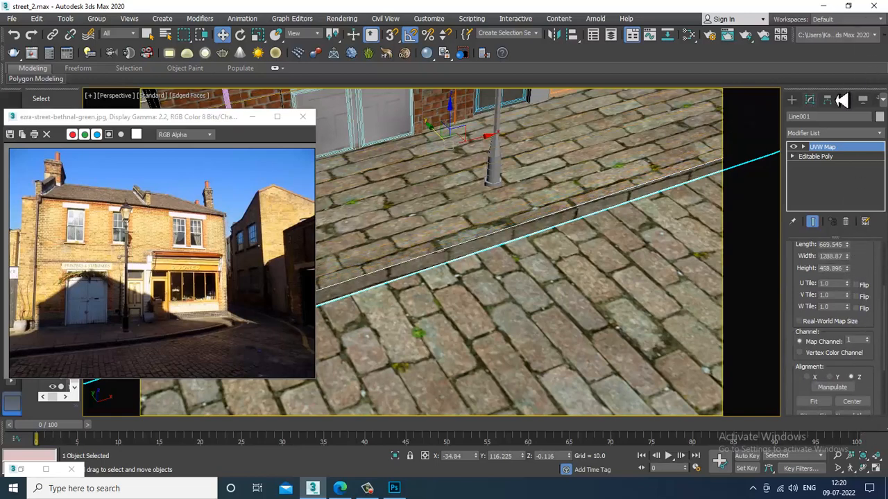
scroll(862, 274, "up", 1)
left_click_drag(847, 281, 877, 300)
left_click(368, 488)
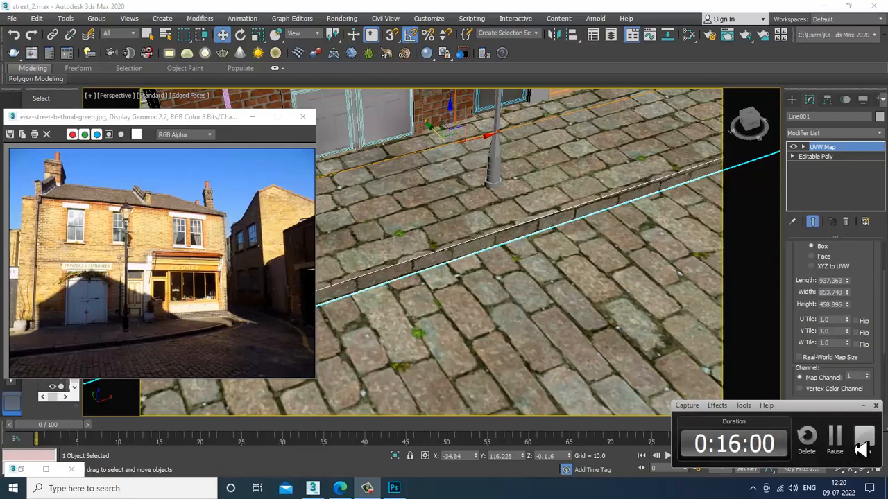
left_click(860, 447)
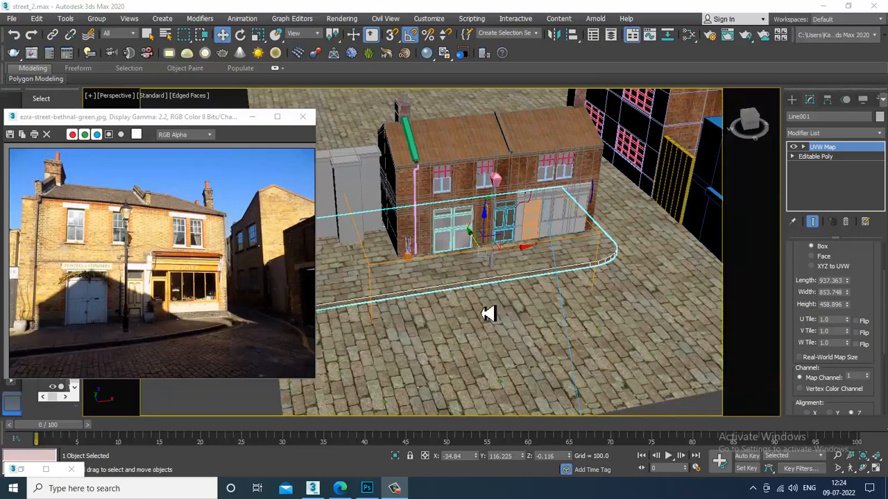
middle_click_drag(483, 313, 553, 321, "alt")
scroll(499, 304, "up", 3)
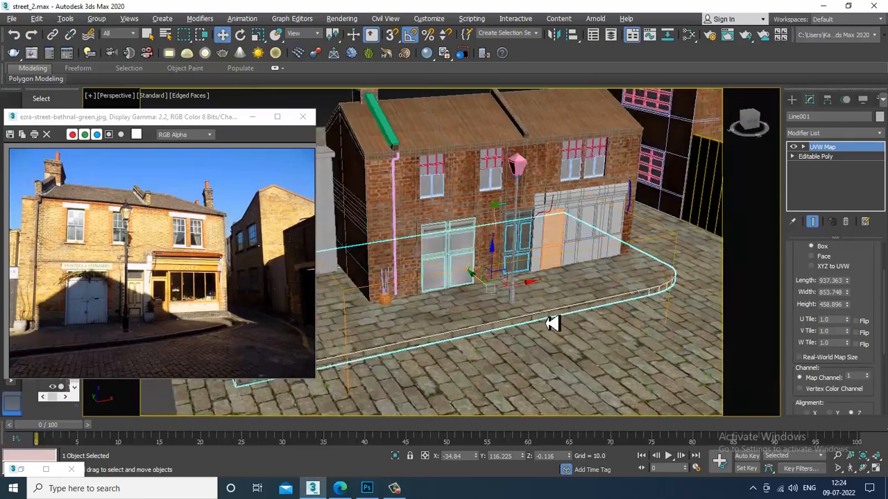
scroll(552, 321, "up", 3)
middle_click_drag(617, 343, 619, 348, "alt")
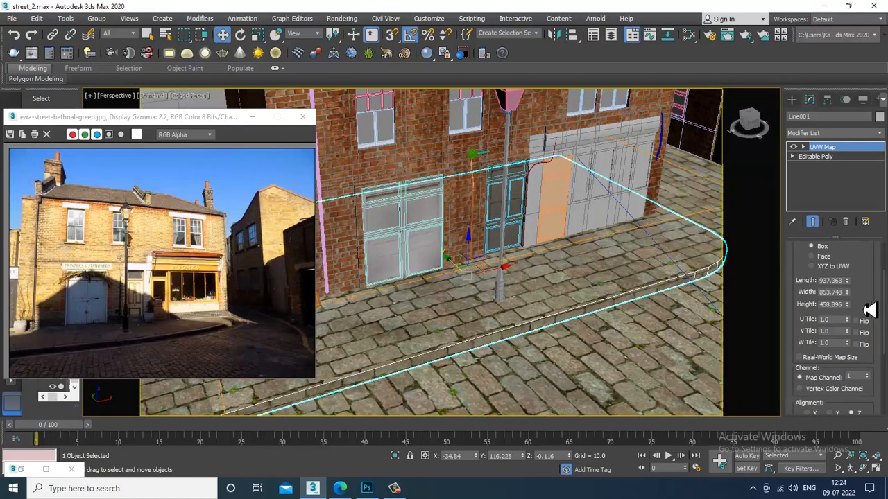
left_click_drag(866, 315, 850, 366)
right_click(850, 366)
middle_click_drag(593, 301, 555, 326, "alt")
- Try a Brightness/Contrast darkening in Photoshop, then cancel it
left_click(367, 489)
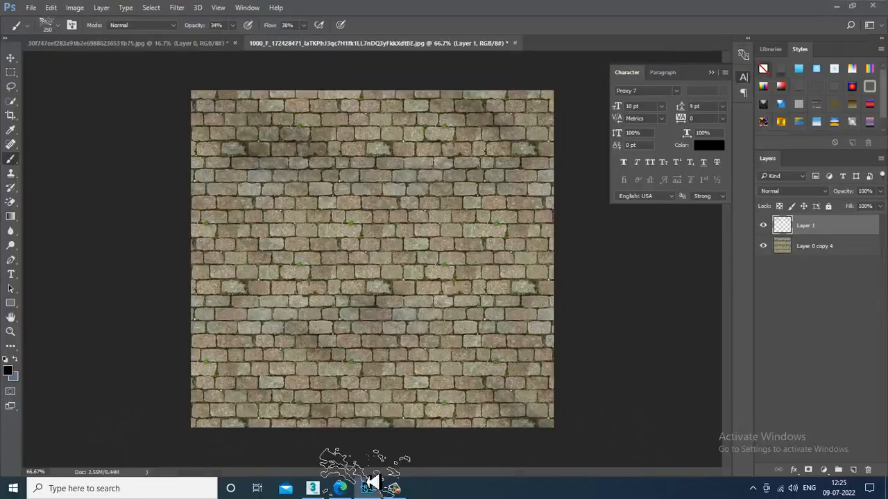
left_click(75, 7)
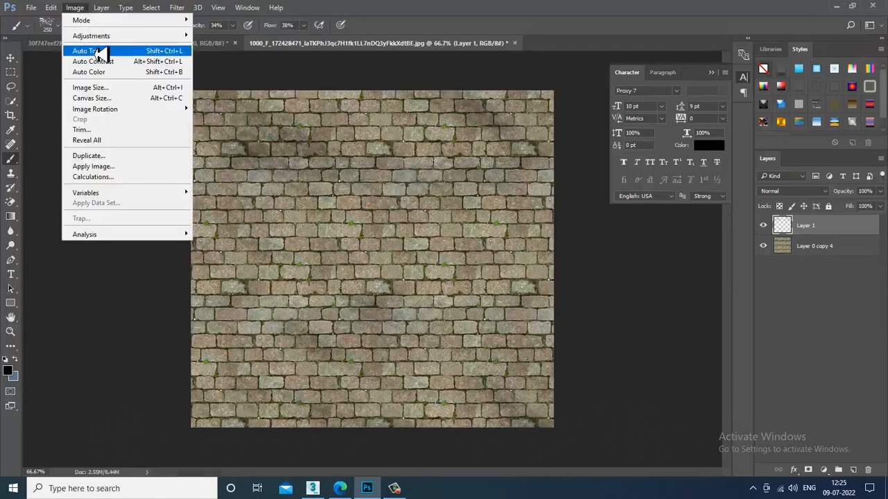
mouse_move(93, 36)
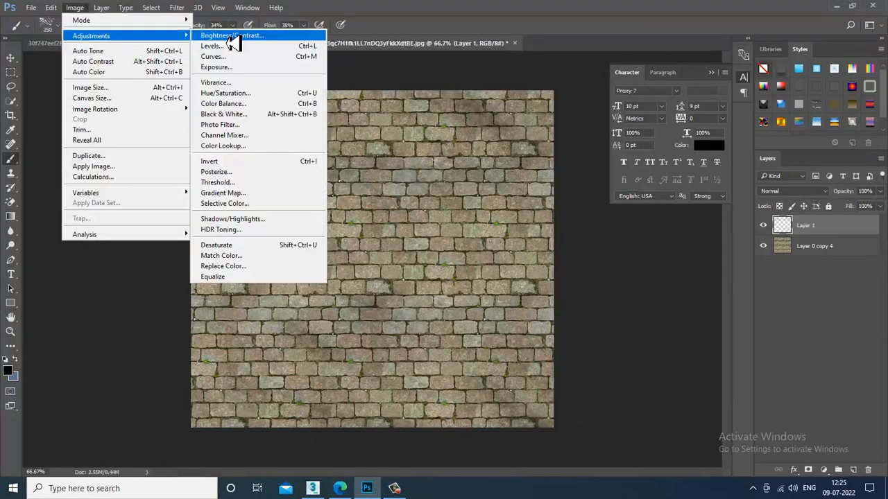
left_click(233, 36)
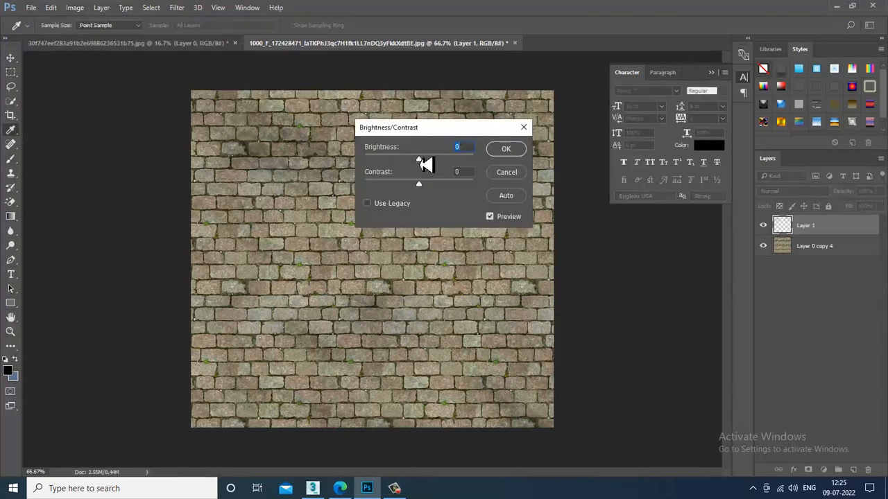
left_click_drag(436, 162, 409, 166)
left_click(507, 173)
key("b")
- Apply Brightness -55 and Contrast 14 to the Layer 0 copy 4 cobblestone layer
left_click(798, 247)
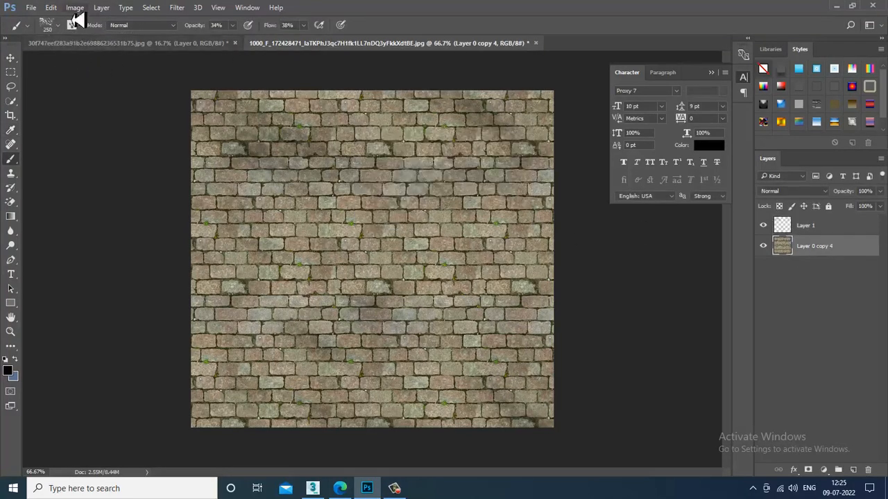
left_click(75, 8)
left_click(232, 36)
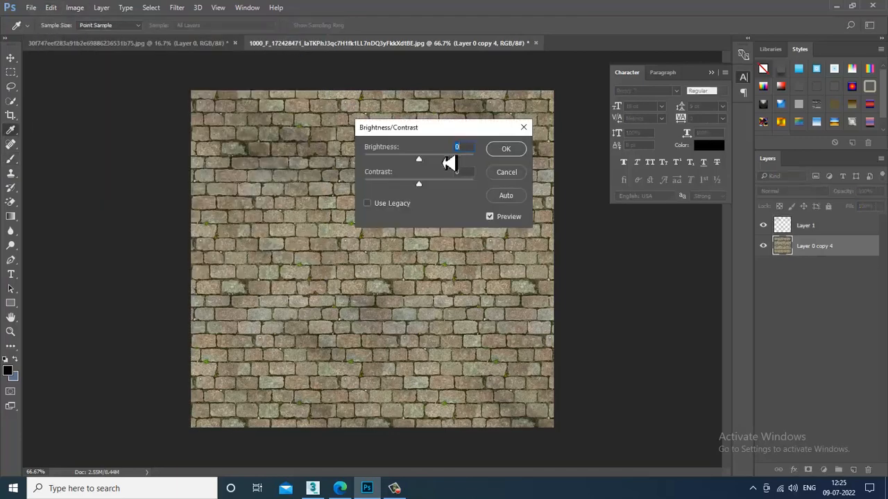
left_click_drag(418, 164, 431, 199)
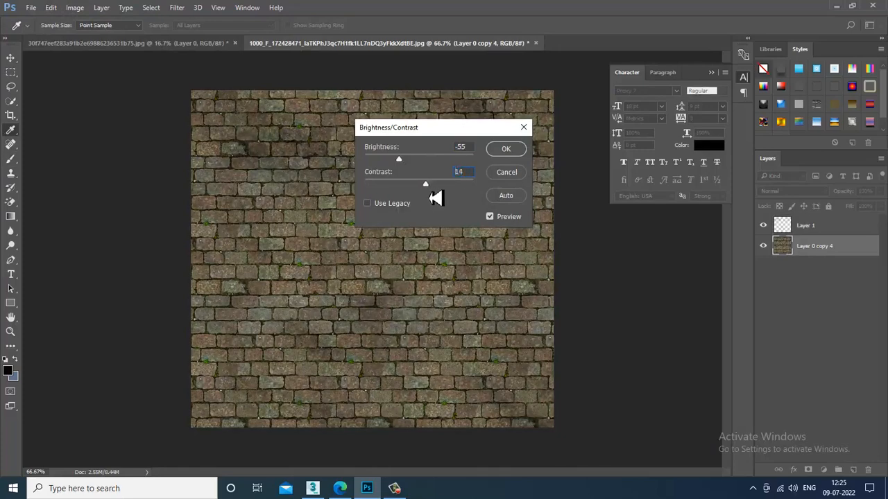
left_click(509, 151)
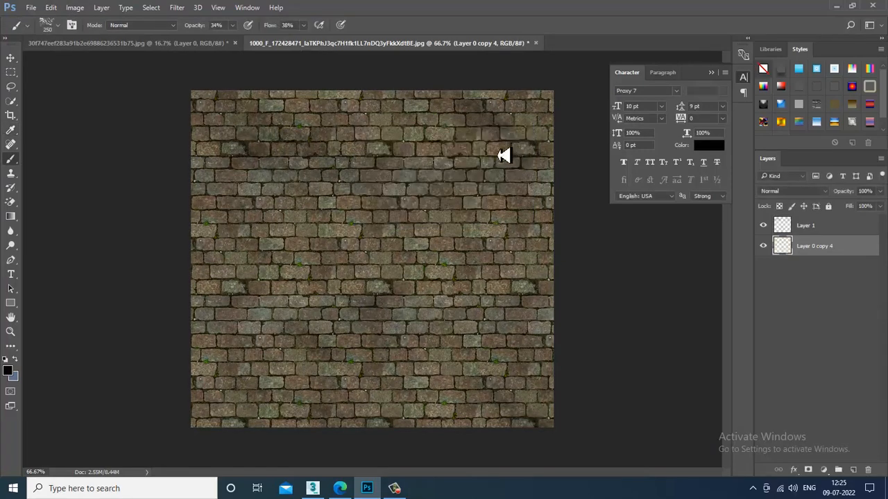
- Overwrite pavement 1.jpg with the darkened texture at JPEG quality 12
left_click(34, 8)
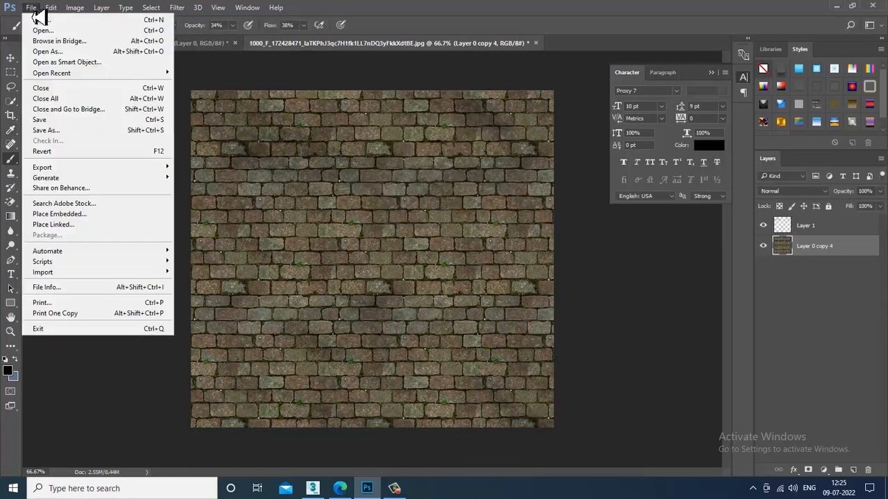
left_click(77, 130)
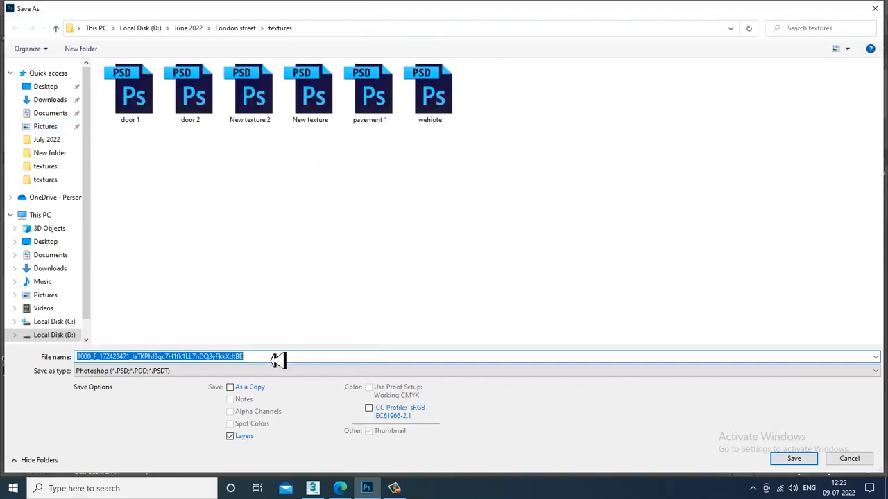
left_click(139, 371)
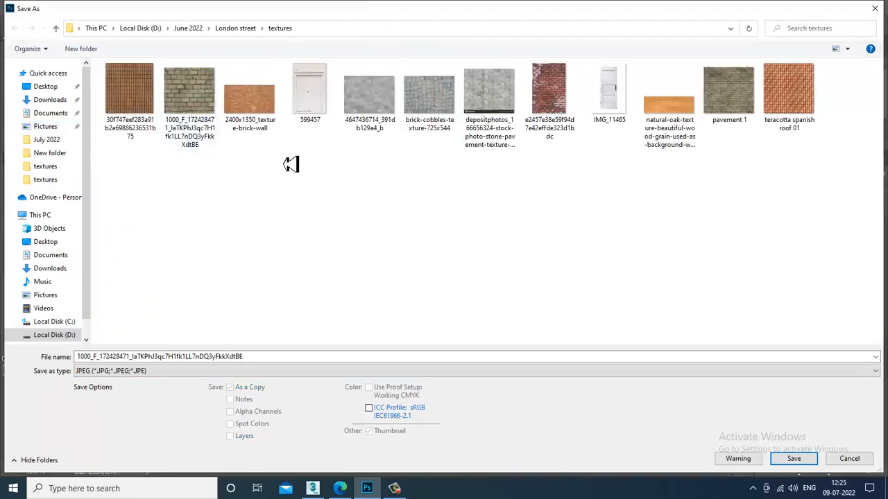
double_click(739, 115)
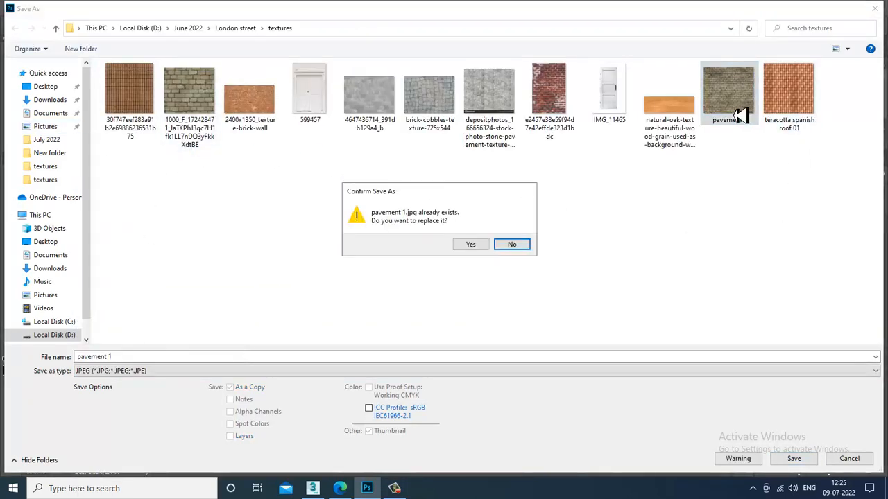
left_click(471, 246)
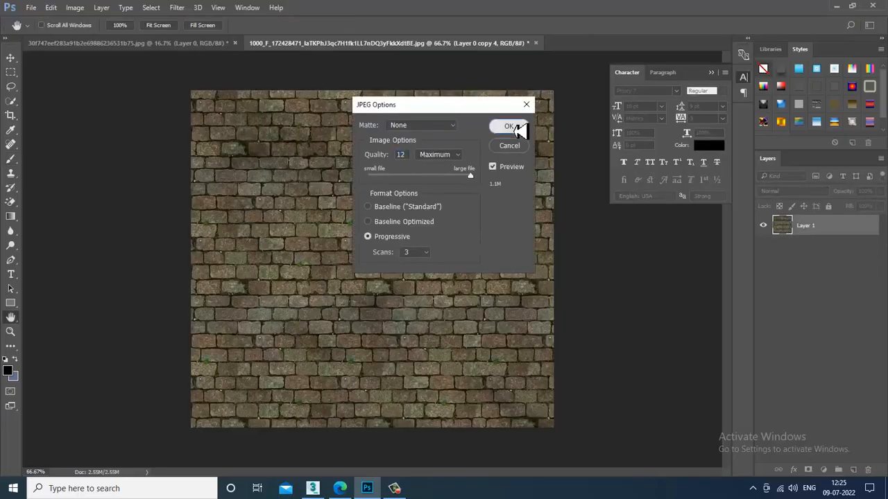
left_click(519, 127)
- Zoom and orbit the Perspective view around the curb and houses to inspect the darker pavement
left_click(841, 8)
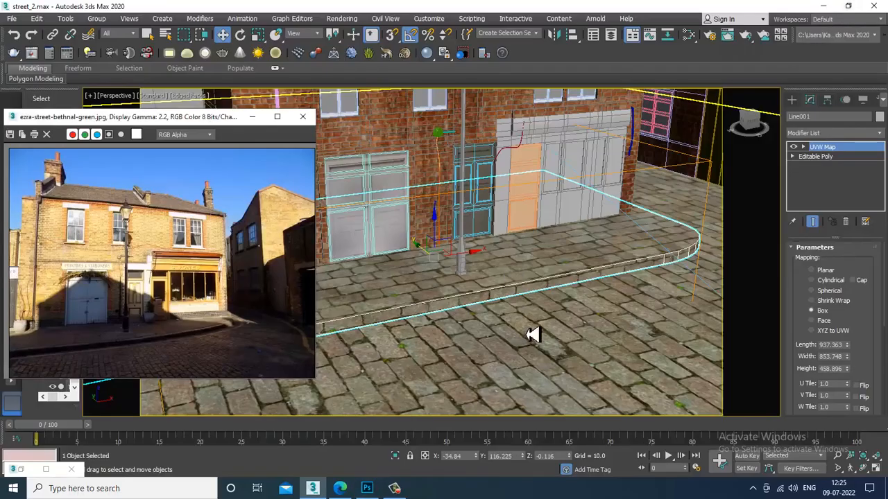
scroll(531, 335, "down", 10)
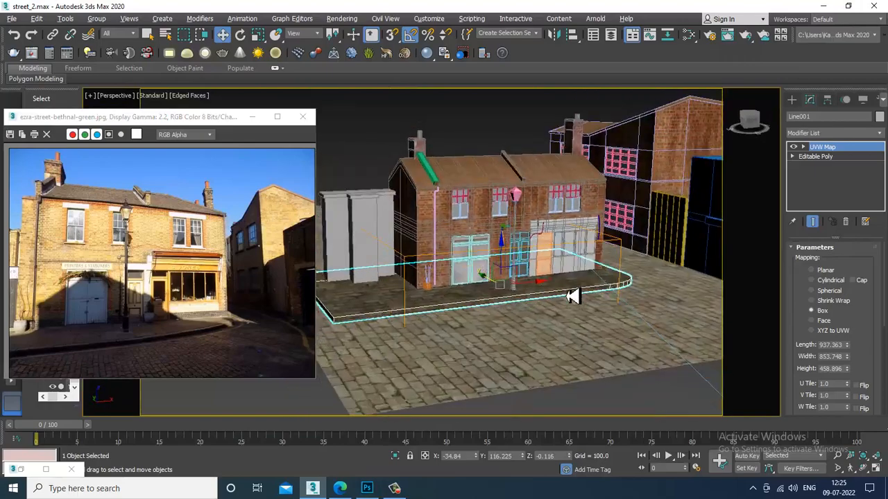
scroll(573, 297, "down", 1)
left_click(480, 134)
scroll(525, 273, "up", 6)
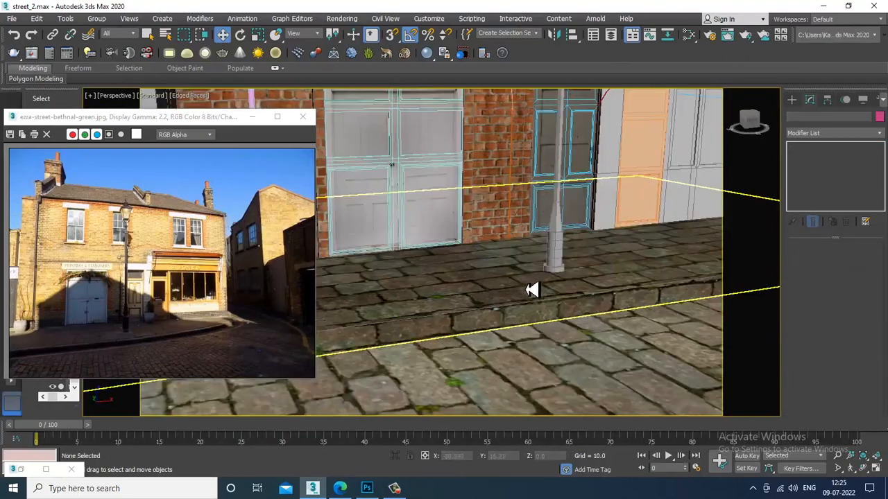
scroll(532, 290, "down", 6)
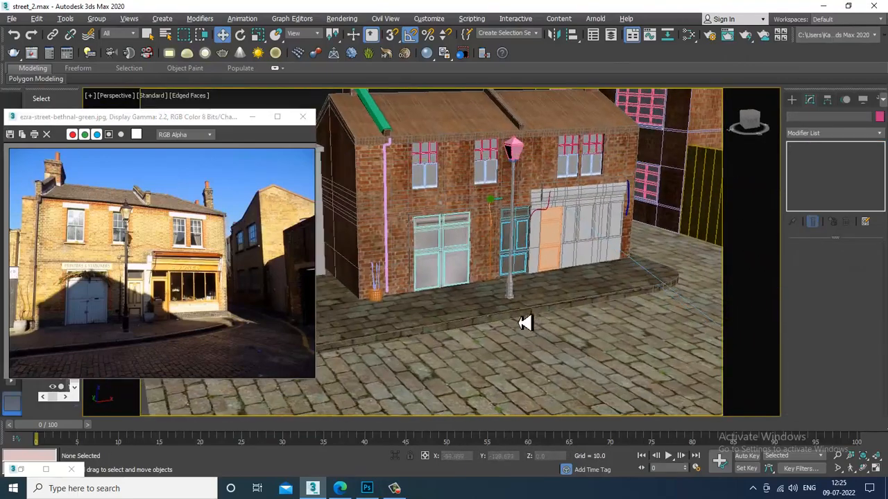
middle_click_drag(519, 250, 602, 315, "alt")
middle_click_drag(603, 252, 592, 354)
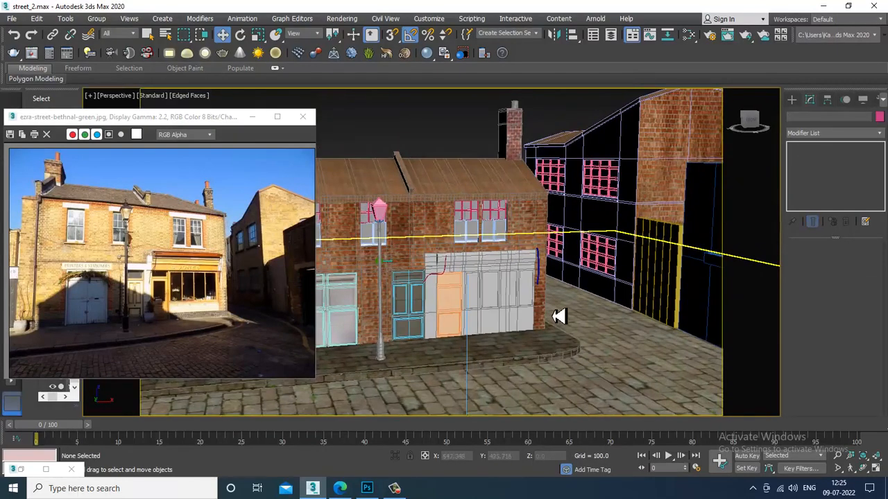
left_click(560, 317)
scroll(575, 317, "up", 5)
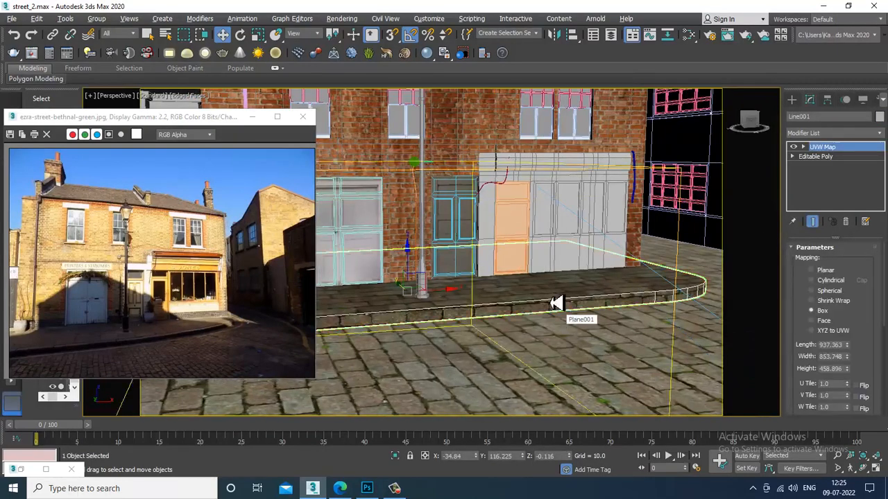
mouse_move(553, 304)
middle_mouse_down("alt")
mouse_move(560, 323)
mouse_move(560, 307)
middle_mouse_up("alt")
- Undo the darkening and resave the lighter texture over pavement 1.jpg at JPEG quality 12
left_click(367, 489)
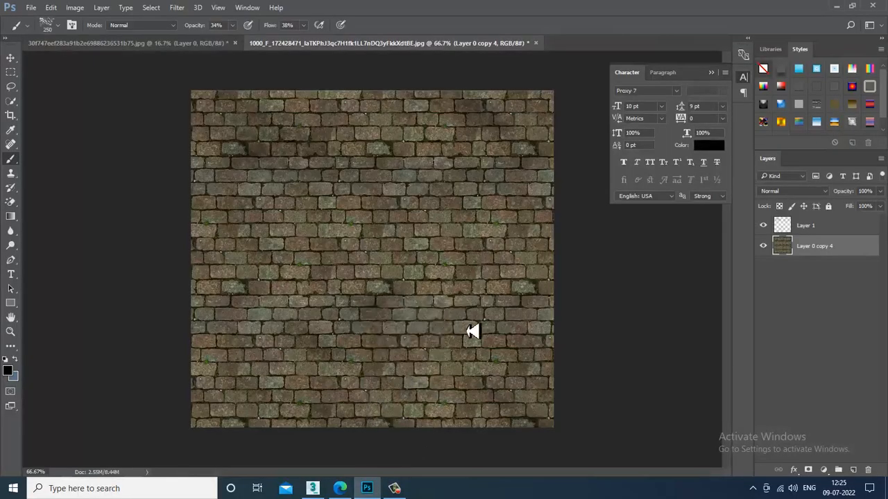
key("ctrl+alt+z")
left_click(32, 8)
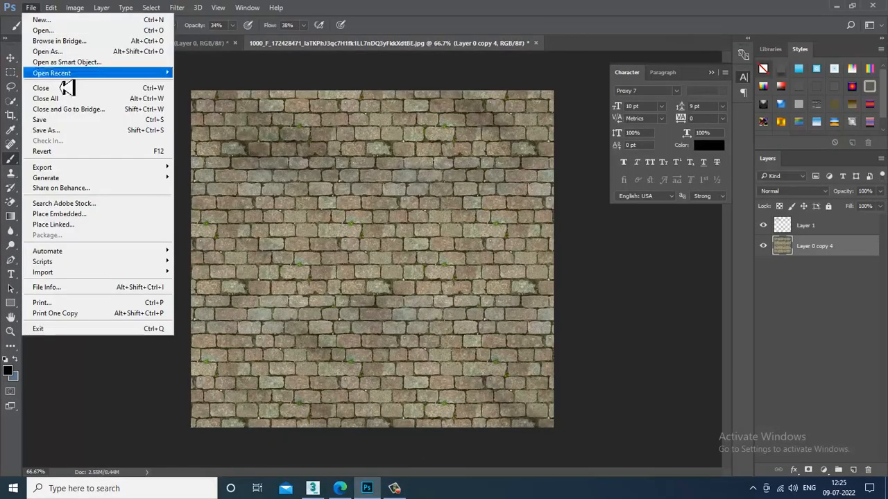
left_click(109, 127)
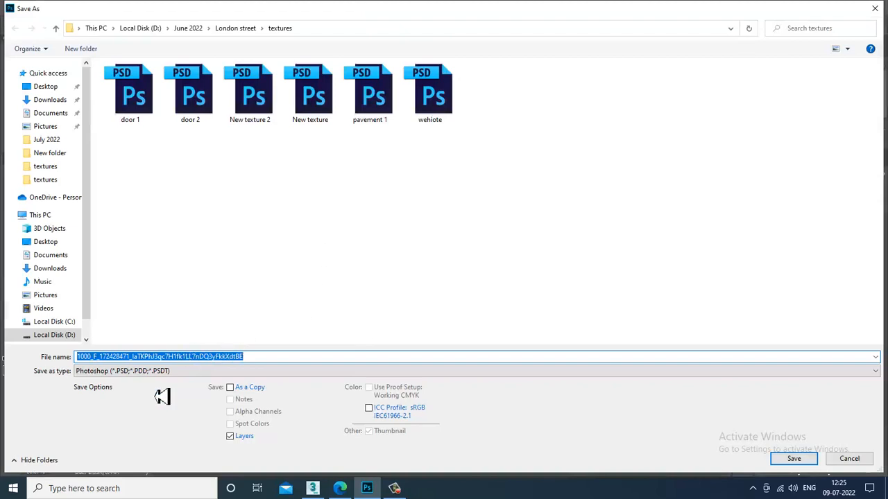
left_click(166, 371)
left_click(143, 266)
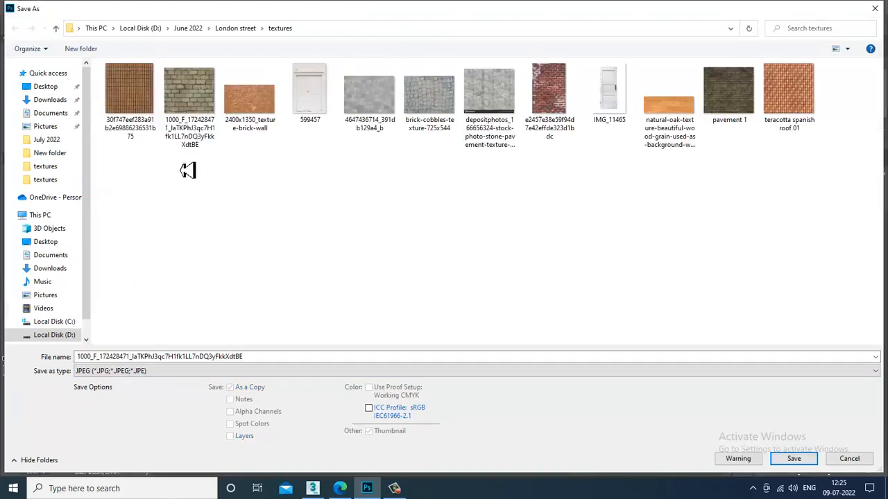
left_click(739, 98)
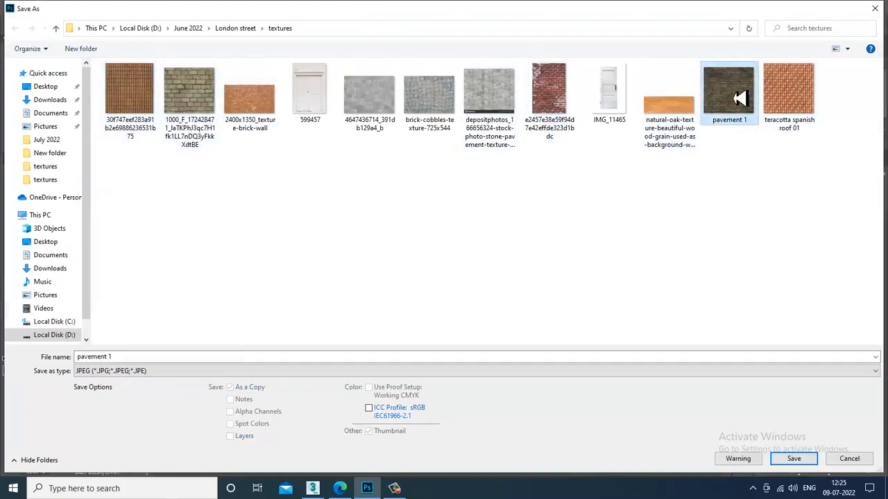
double_click(739, 98)
left_click(472, 245)
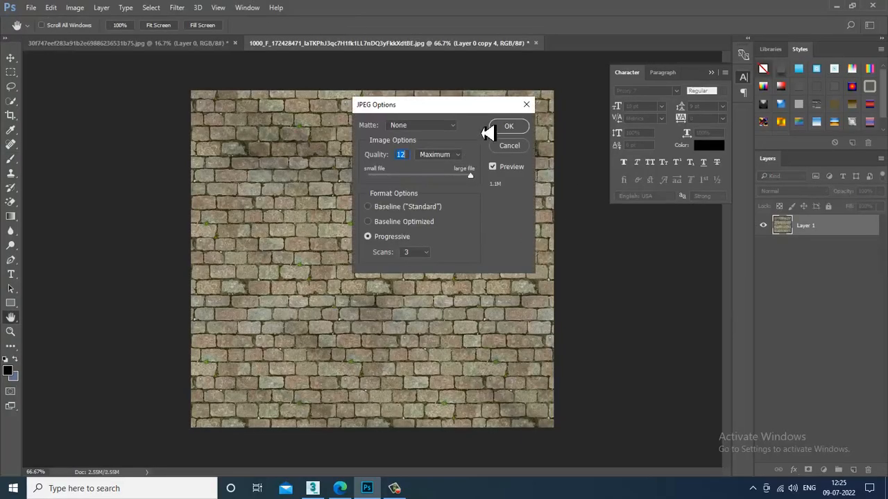
left_click(525, 130)
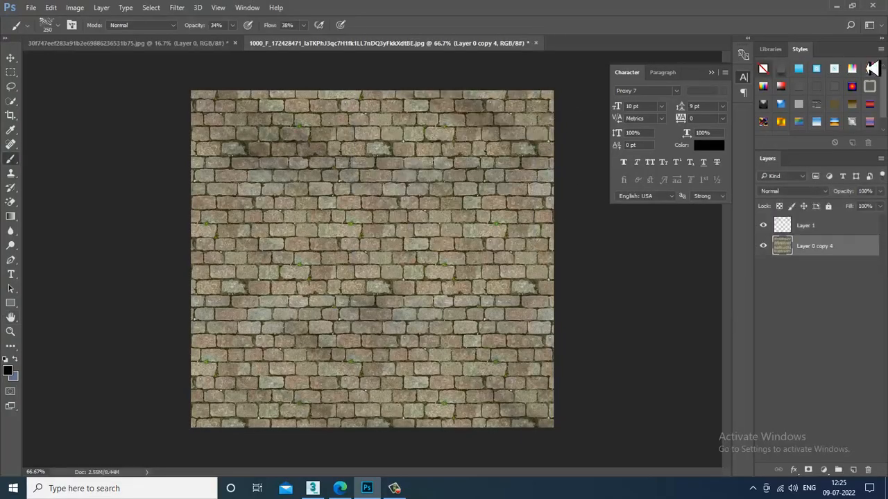
left_click(837, 7)
scroll(544, 297, "up", 2)
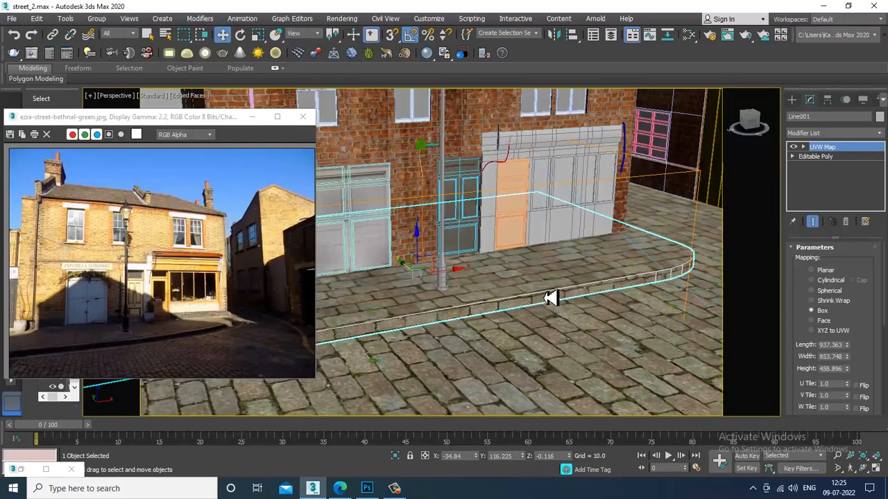
scroll(549, 299, "up", 1)
scroll(595, 296, "up", 1)
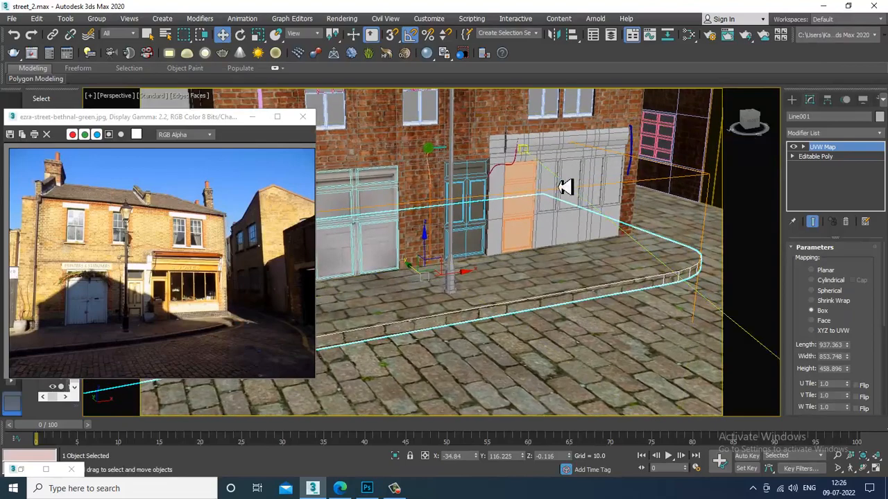
scroll(560, 185, "down", 4)
scroll(483, 224, "up", 4)
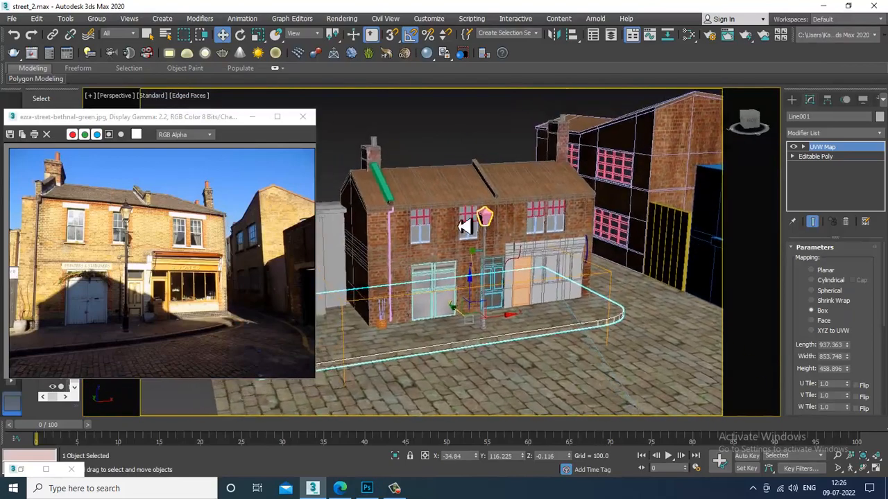
middle_click_drag(556, 267, 542, 225)
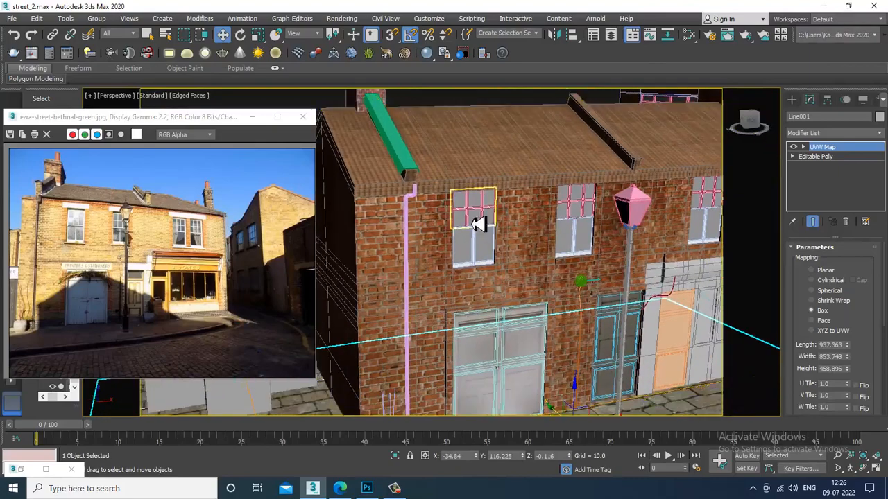
scroll(486, 338, "up", 4)
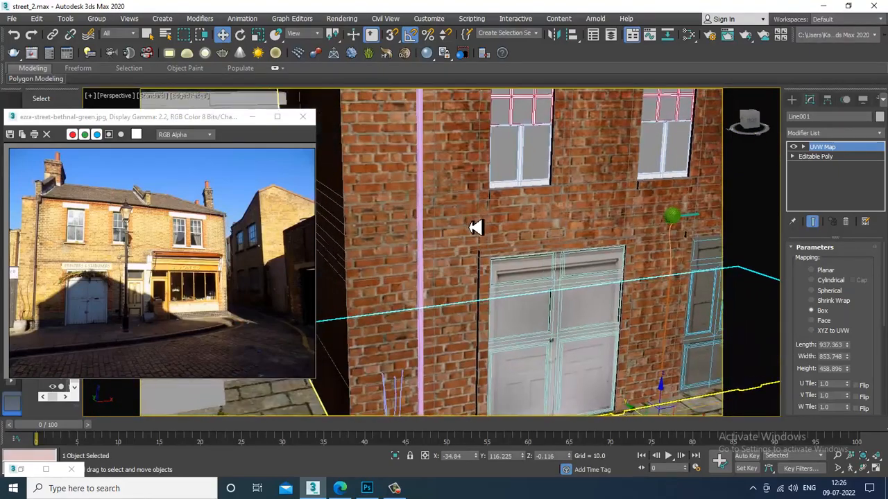
middle_click_drag(578, 252, 435, 135)
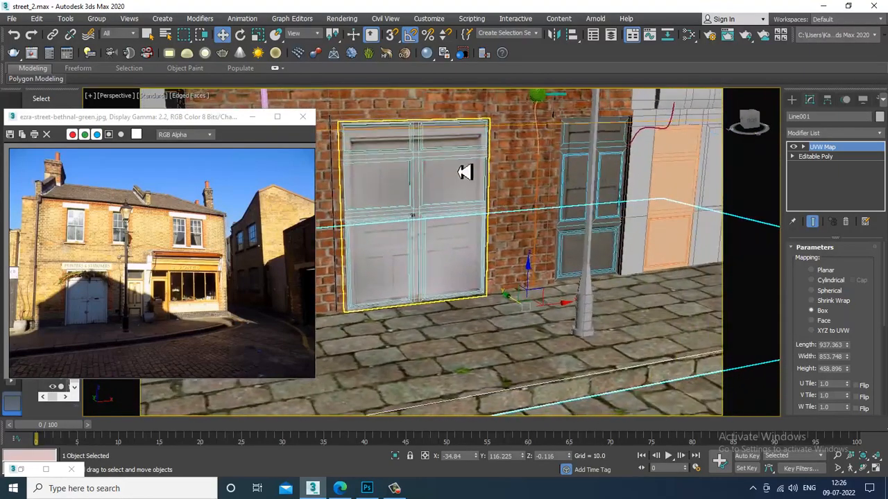
scroll(459, 172, "down", 3)
middle_click_drag(633, 236, 723, 279, "alt")
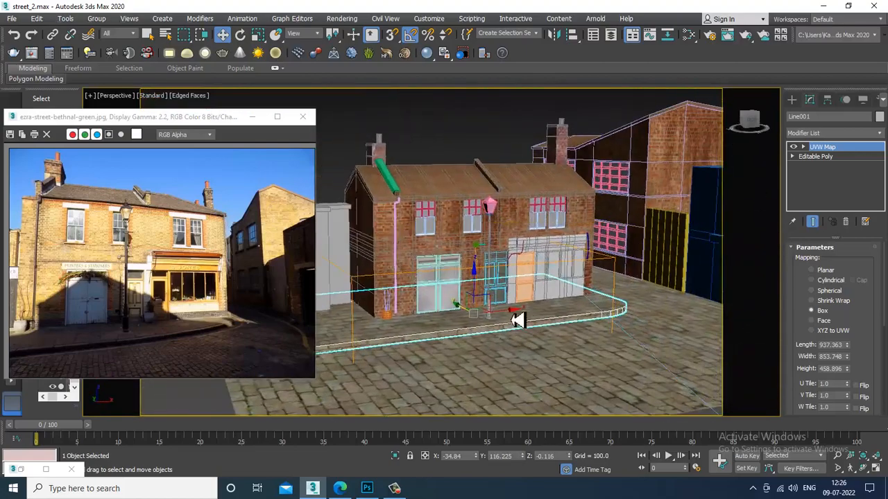
scroll(518, 320, "up", 3)
middle_click_drag(507, 317, 479, 315)
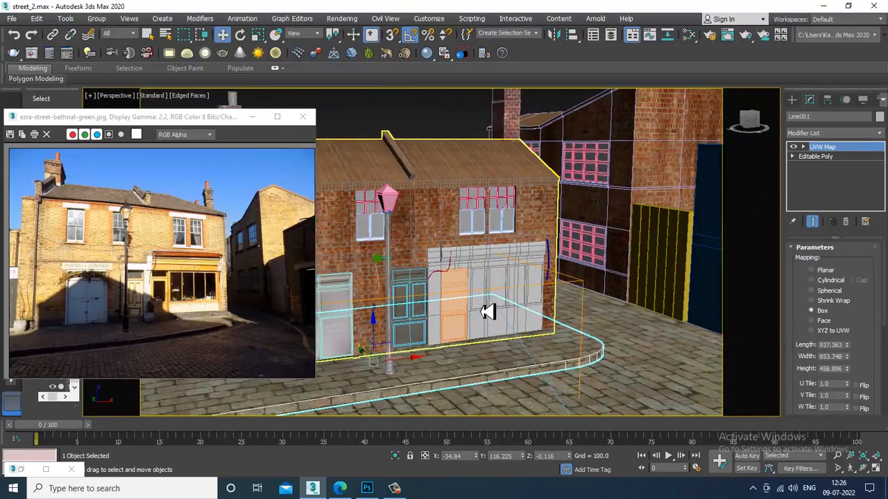